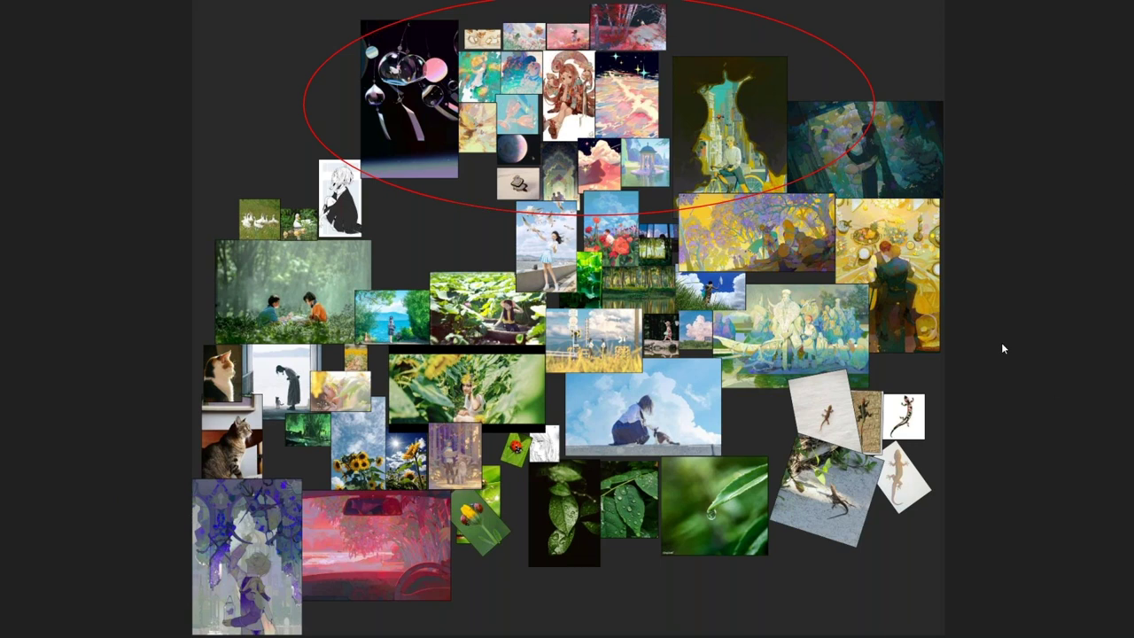
Leave the slideshow, switch to Clip Studio Paint and open the timelapse export for the girl cat sunflower painting.
key(Escape)
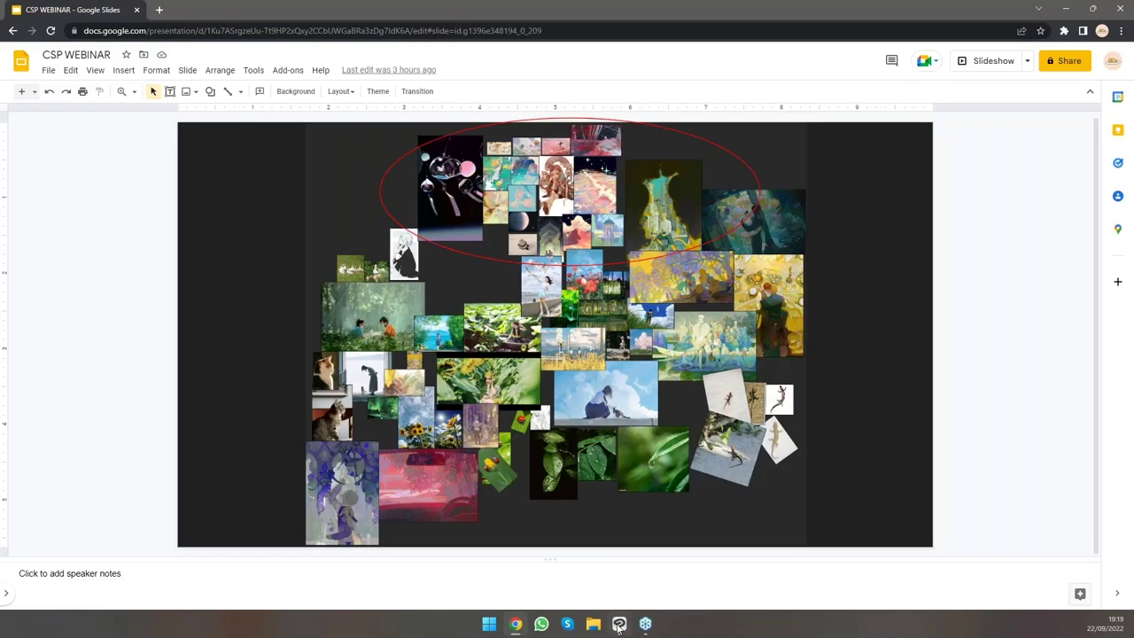
click(619, 625)
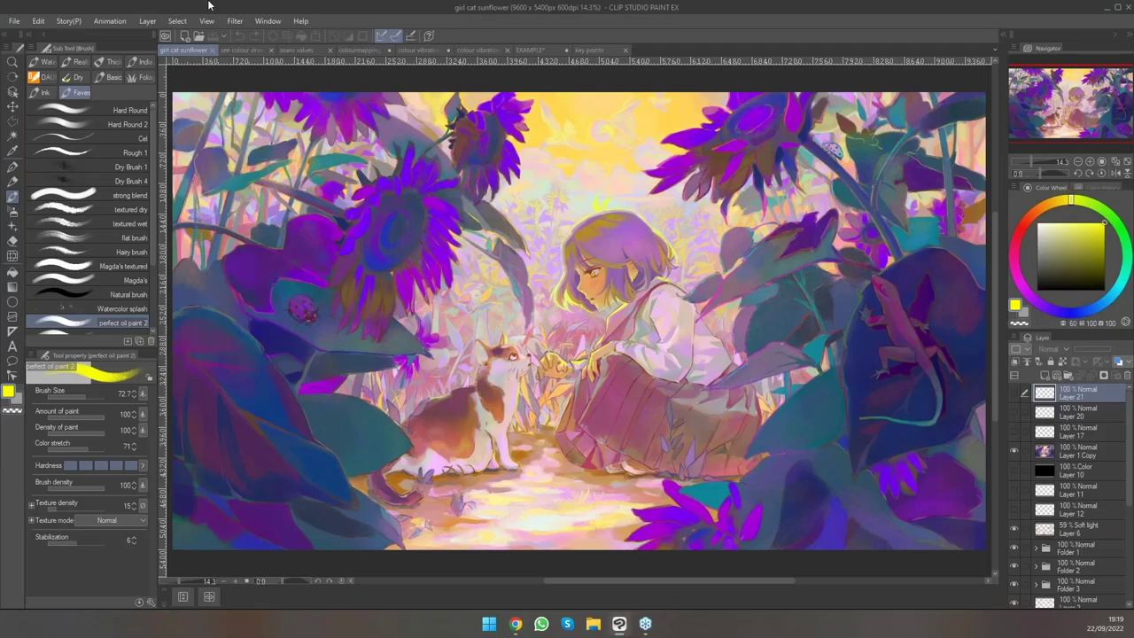
click(18, 21)
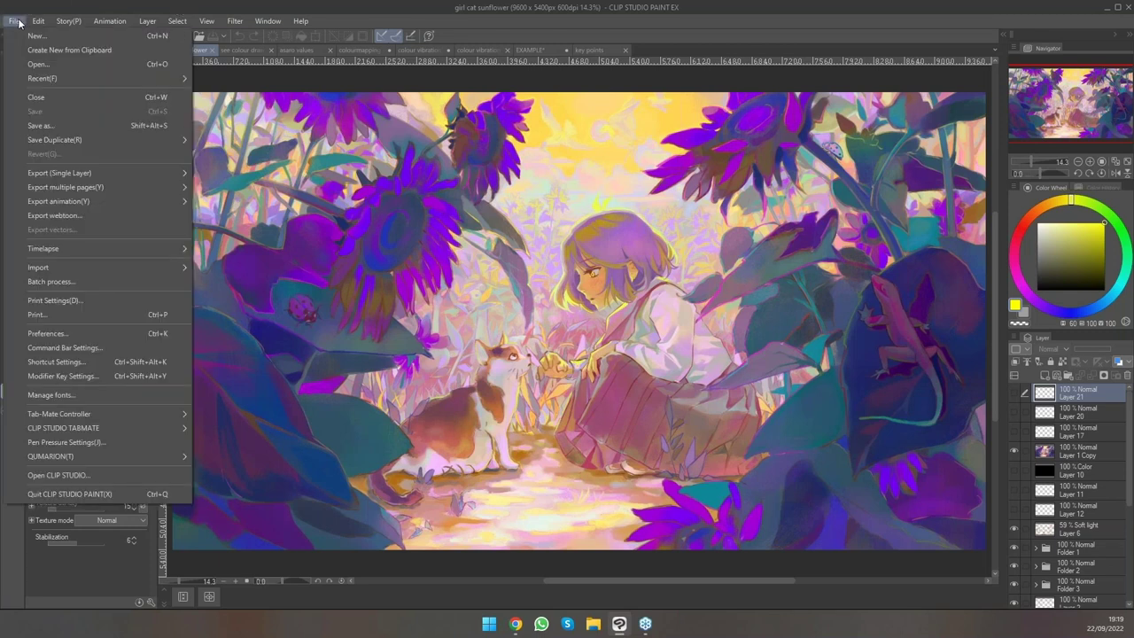
mouse_move(67, 253)
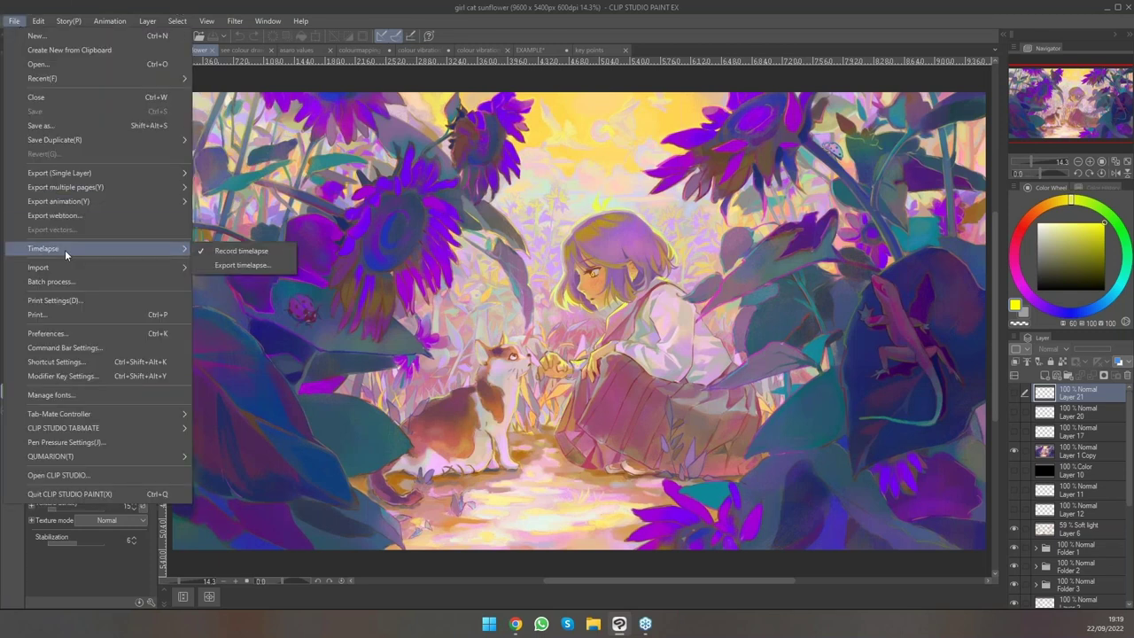
click(257, 264)
Review the greyscale value stage of the painting in the timelapse preview and close it without exporting.
mouse_move(173, 502)
mouse_down()
mouse_move(342, 491)
mouse_move(320, 497)
mouse_up()
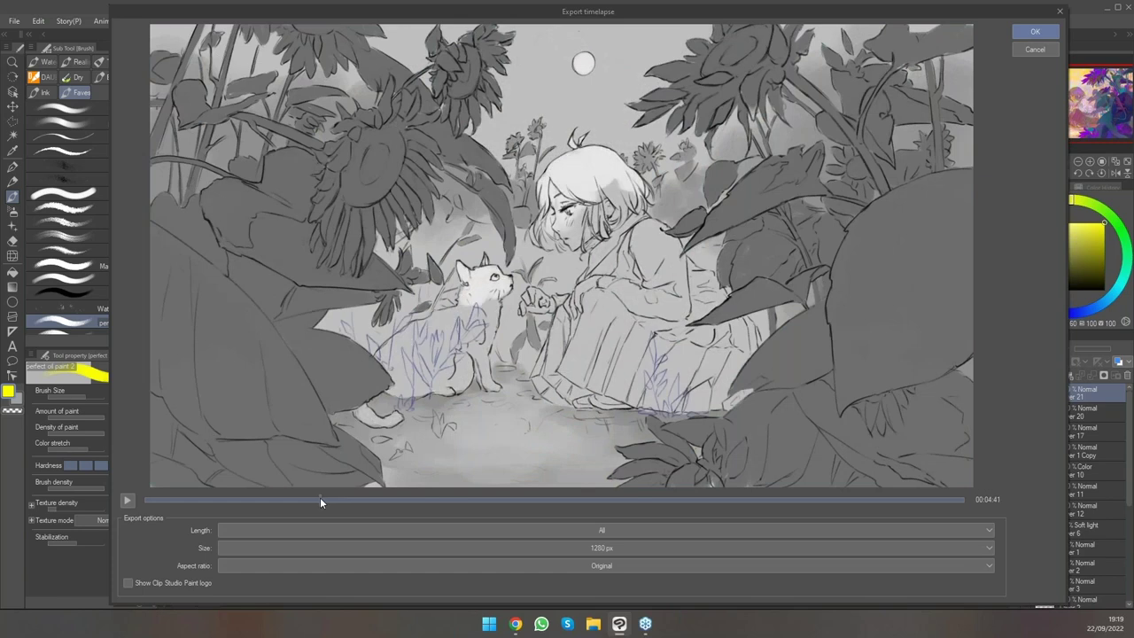
drag(320, 498, 327, 498)
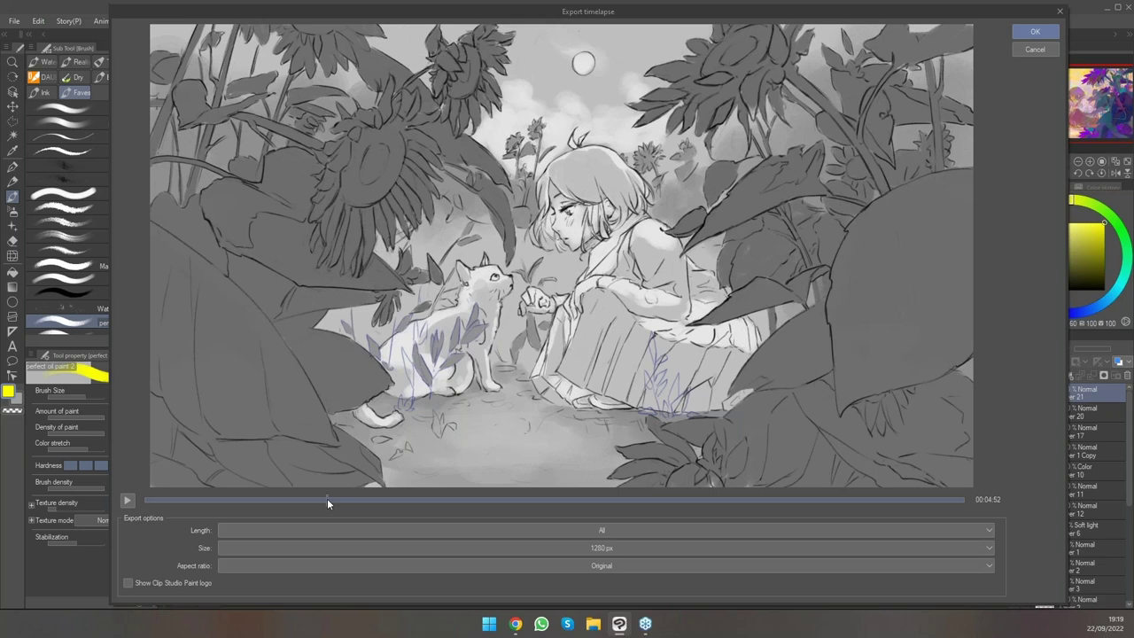
drag(327, 498, 330, 499)
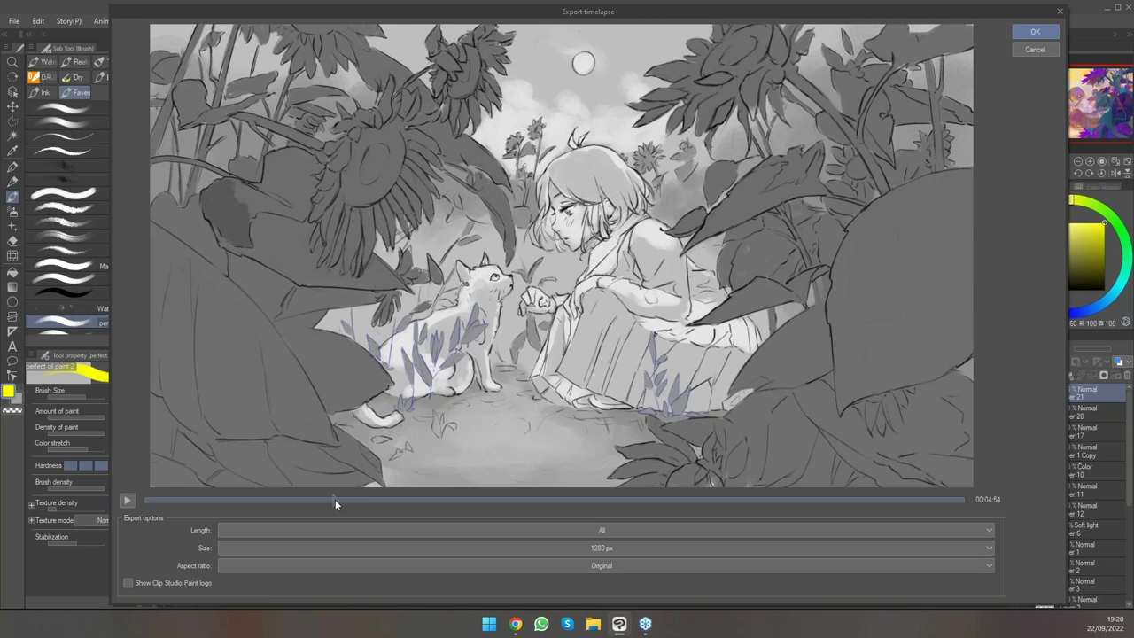
mouse_move(335, 503)
mouse_down()
mouse_move(929, 503)
mouse_move(321, 506)
mouse_move(335, 503)
mouse_up()
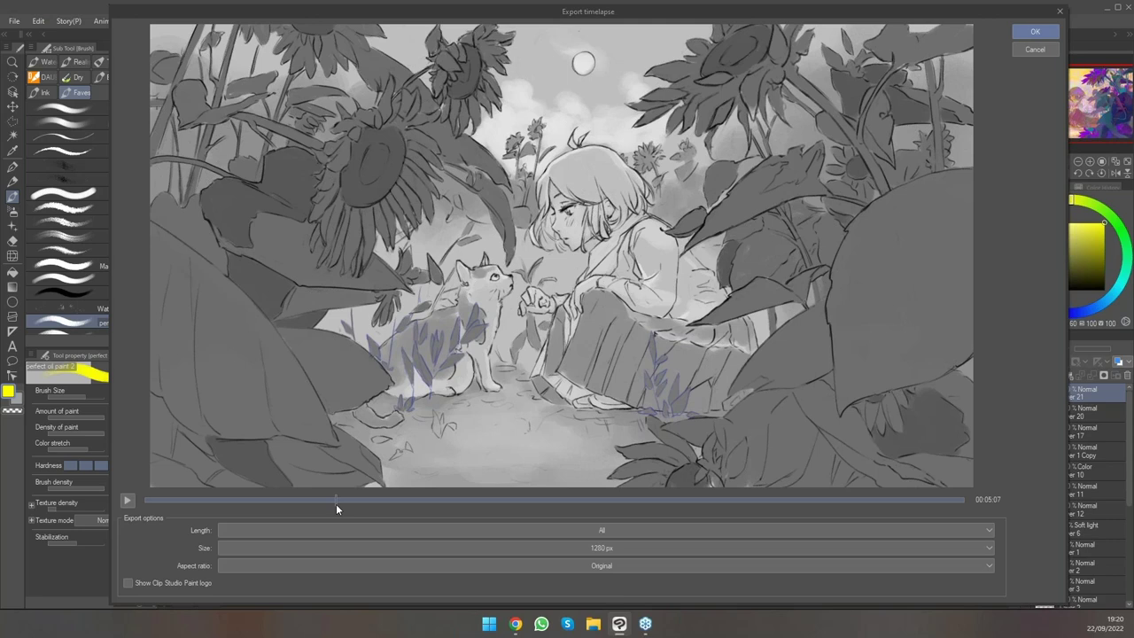
click(329, 504)
click(128, 501)
click(129, 501)
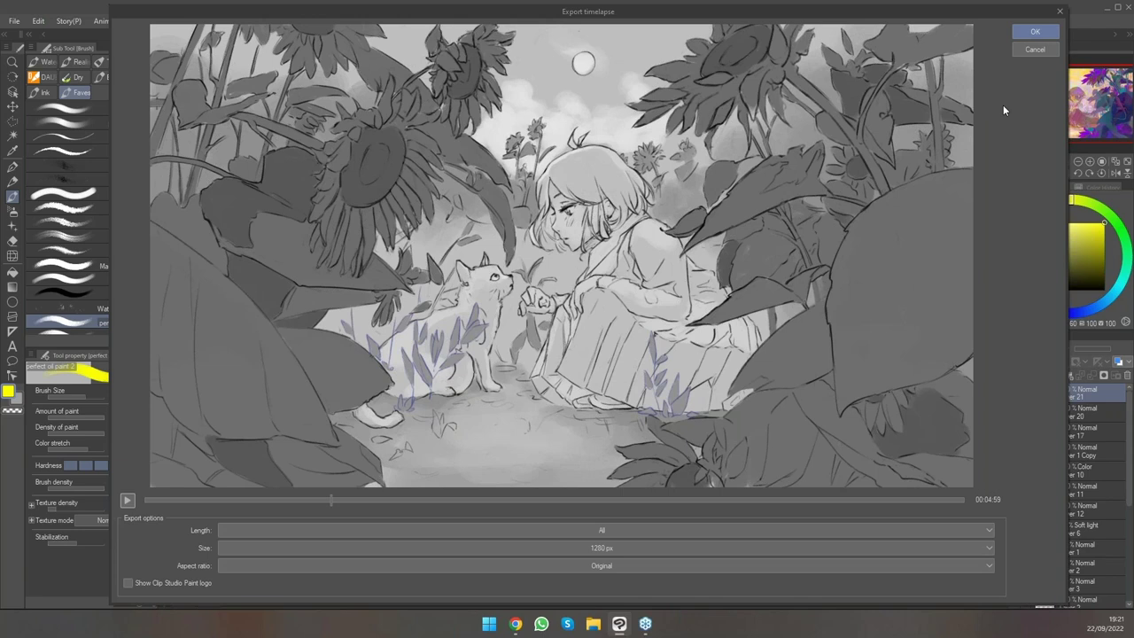
click(1049, 51)
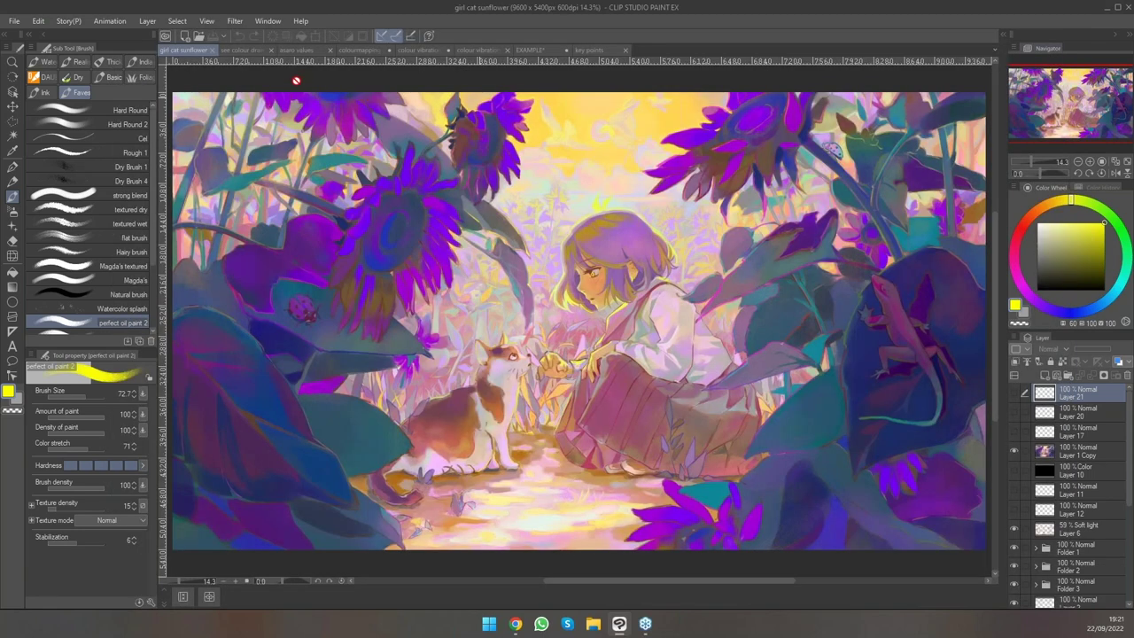
In the see colour draw value document, block in the clog hat in mid grey on the DRAW HERE layer.
click(245, 50)
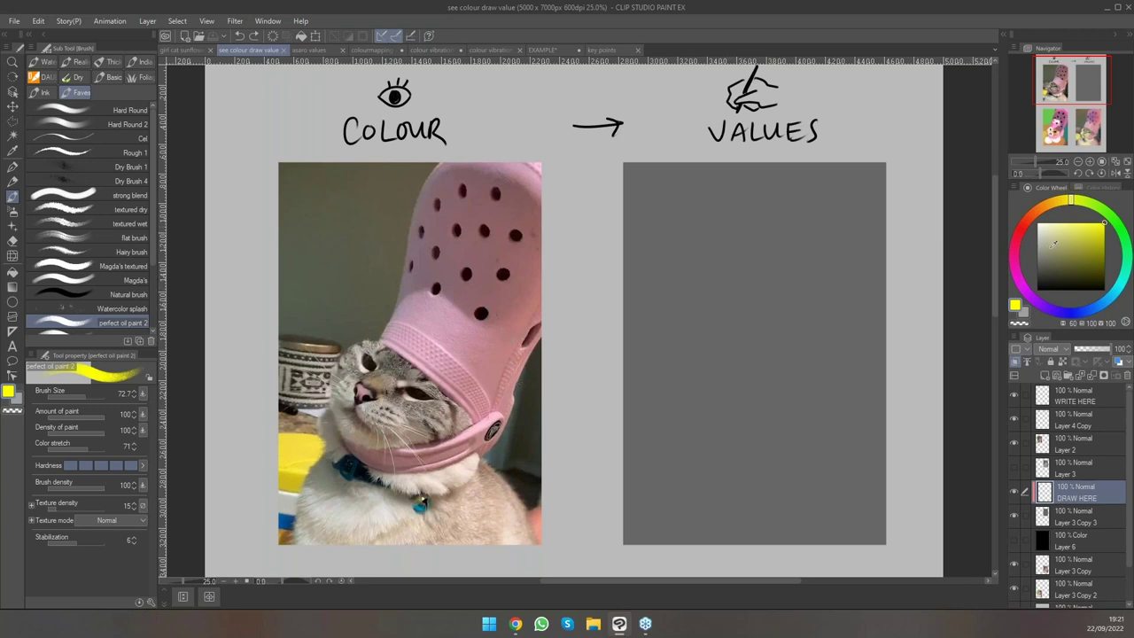
alt+click(523, 386)
mouse_move(760, 327)
mouse_down()
mouse_move(723, 328)
mouse_move(720, 350)
mouse_move(743, 324)
mouse_move(709, 354)
mouse_move(739, 329)
mouse_move(722, 333)
mouse_move(714, 363)
mouse_move(785, 365)
mouse_move(717, 375)
mouse_move(785, 380)
mouse_move(771, 370)
mouse_up()
key(ctrl+z)
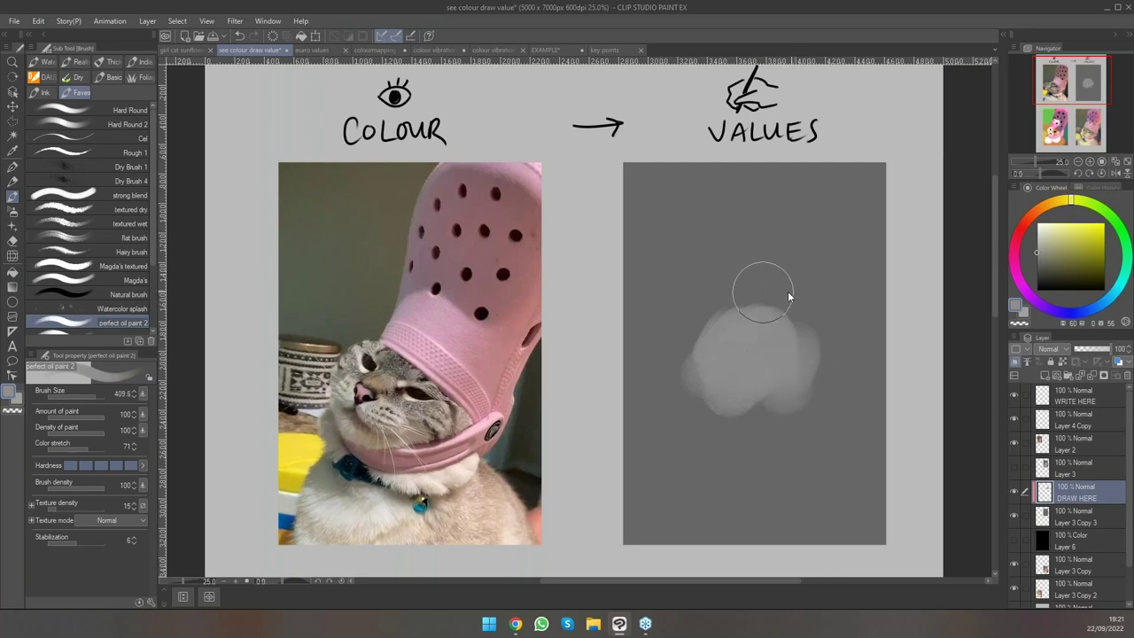
mouse_move(780, 278)
mouse_down()
mouse_move(744, 322)
mouse_move(742, 279)
mouse_move(727, 329)
mouse_move(752, 209)
mouse_move(740, 287)
mouse_move(777, 178)
mouse_move(747, 224)
mouse_move(740, 268)
mouse_up()
mouse_move(727, 369)
mouse_down()
mouse_move(788, 178)
mouse_move(878, 207)
mouse_move(877, 237)
mouse_move(780, 260)
mouse_move(826, 269)
mouse_move(856, 228)
mouse_move(773, 358)
mouse_up()
Paint the hat's lower highlight and the cat's head and chest as lighter grey shapes with a 281.1 brush.
alt+click(795, 403)
mouse_move(704, 430)
mouse_down()
mouse_move(717, 408)
mouse_move(754, 410)
mouse_move(730, 426)
mouse_move(759, 423)
mouse_move(691, 488)
mouse_move(719, 486)
mouse_move(699, 542)
mouse_move(718, 503)
mouse_move(660, 523)
mouse_up()
mouse_move(732, 324)
mouse_down()
mouse_move(742, 294)
mouse_move(771, 286)
mouse_move(749, 320)
mouse_move(780, 323)
mouse_up()
scroll(839, 283, down, 1)
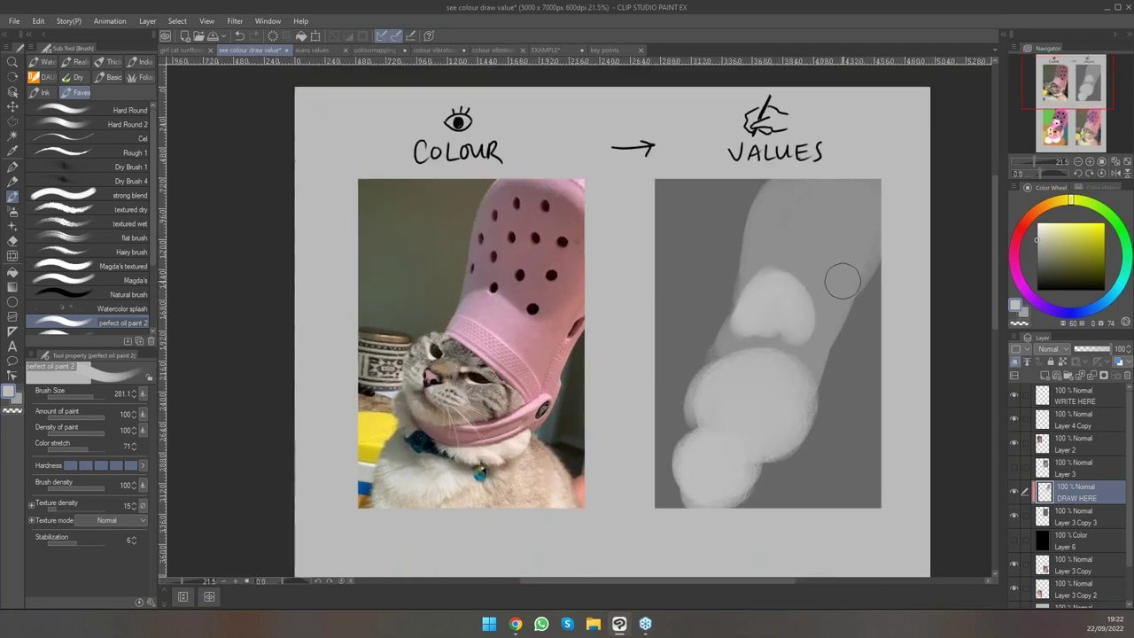
Paint the background on both sides of the hat in darker greys and add a mid-grey shadow band across the cat's head.
alt+click(709, 313)
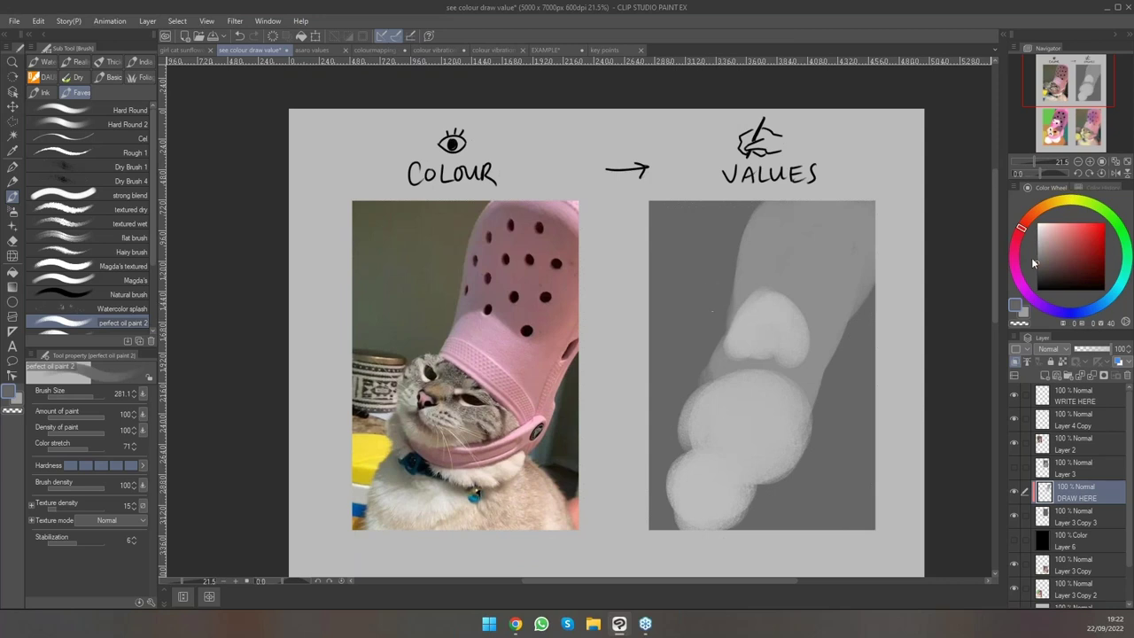
mouse_move(724, 317)
mouse_down()
mouse_move(723, 278)
mouse_move(718, 309)
mouse_move(673, 357)
mouse_move(710, 282)
mouse_move(693, 345)
mouse_move(707, 312)
mouse_move(676, 348)
mouse_move(663, 283)
mouse_move(663, 350)
mouse_move(691, 262)
mouse_move(715, 263)
mouse_move(702, 288)
mouse_move(650, 306)
mouse_move(740, 255)
mouse_move(698, 250)
mouse_move(745, 188)
mouse_move(698, 272)
mouse_move(708, 290)
mouse_move(754, 266)
mouse_up()
key(bracketright)
key(bracketright)
key(bracketleft)
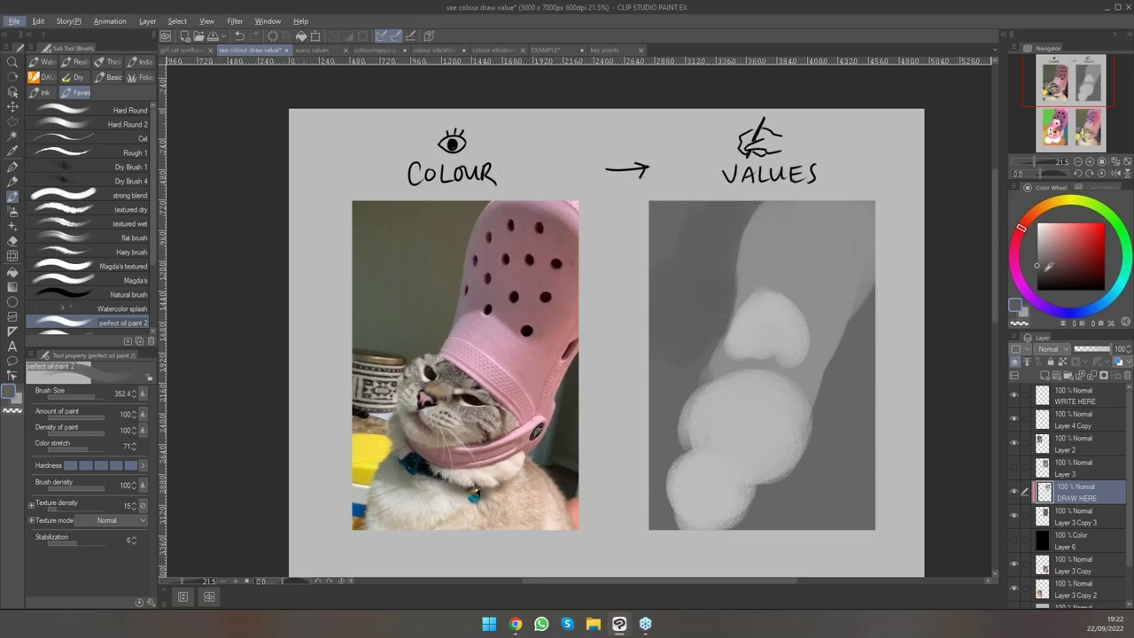
mouse_move(874, 327)
mouse_down()
mouse_move(848, 428)
mouse_move(879, 322)
mouse_move(851, 399)
mouse_move(845, 477)
mouse_move(863, 446)
mouse_up()
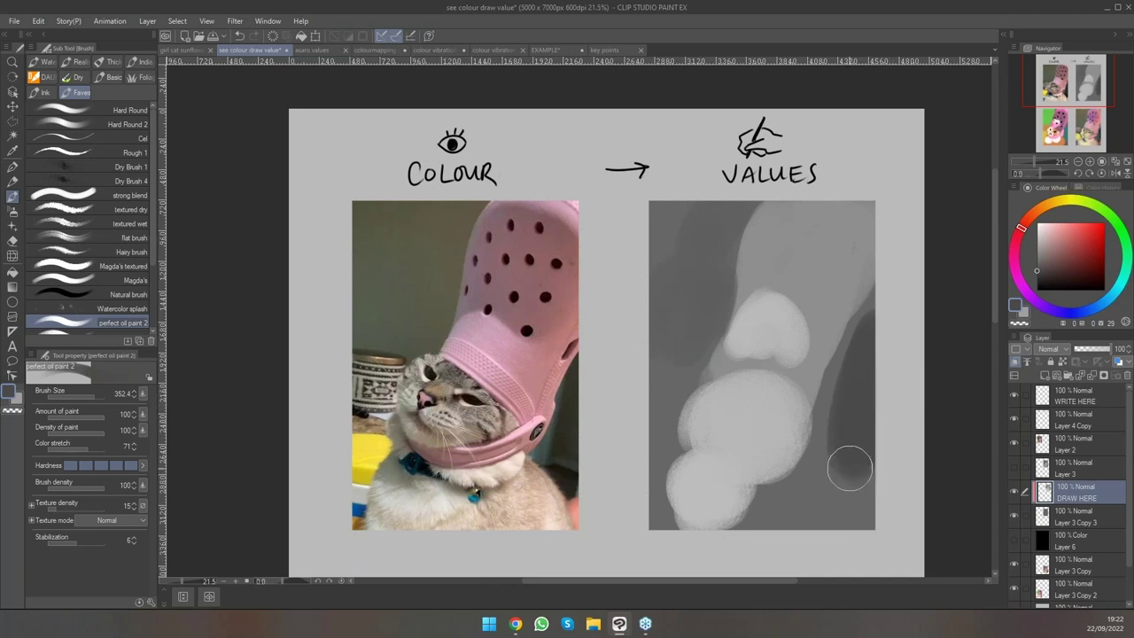
drag(835, 461, 866, 461)
mouse_move(760, 404)
mouse_down()
mouse_move(776, 404)
mouse_move(703, 390)
mouse_move(783, 396)
mouse_move(714, 358)
mouse_up()
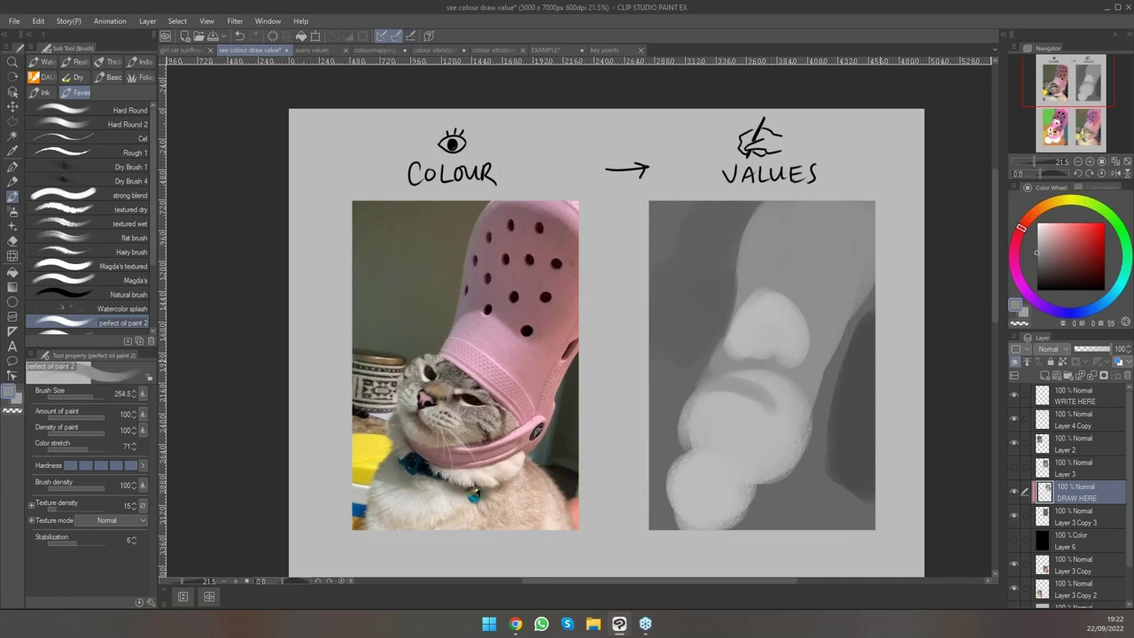
Show Layer 3 with the finished greyscale study over the rough value painting.
scroll(864, 420, down, 1)
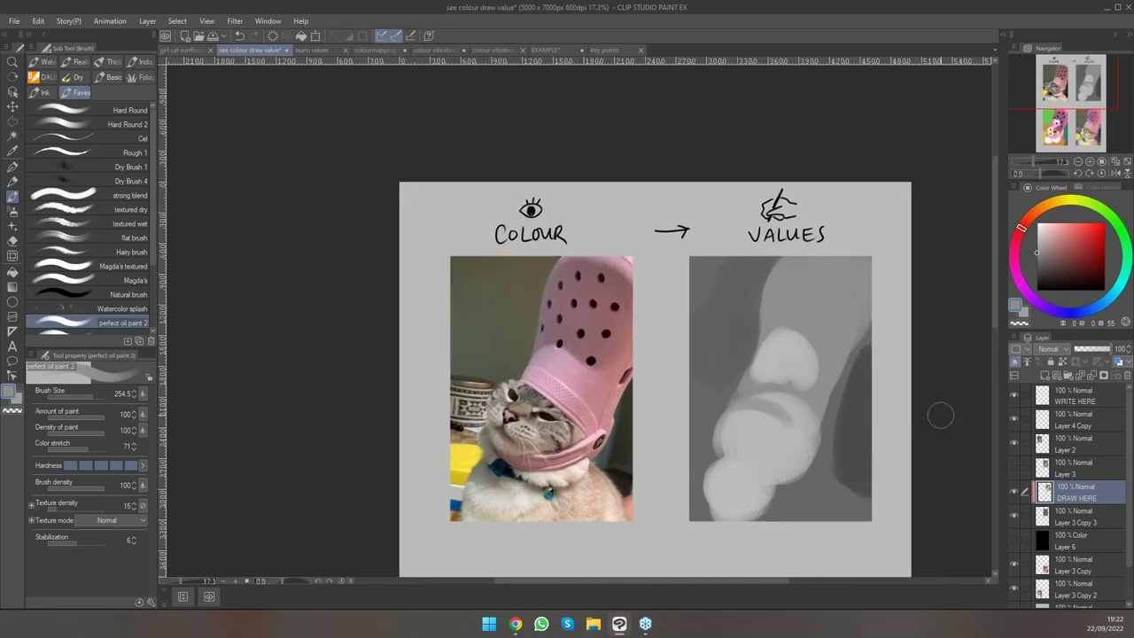
scroll(938, 414, down, 1)
scroll(904, 352, up, 2)
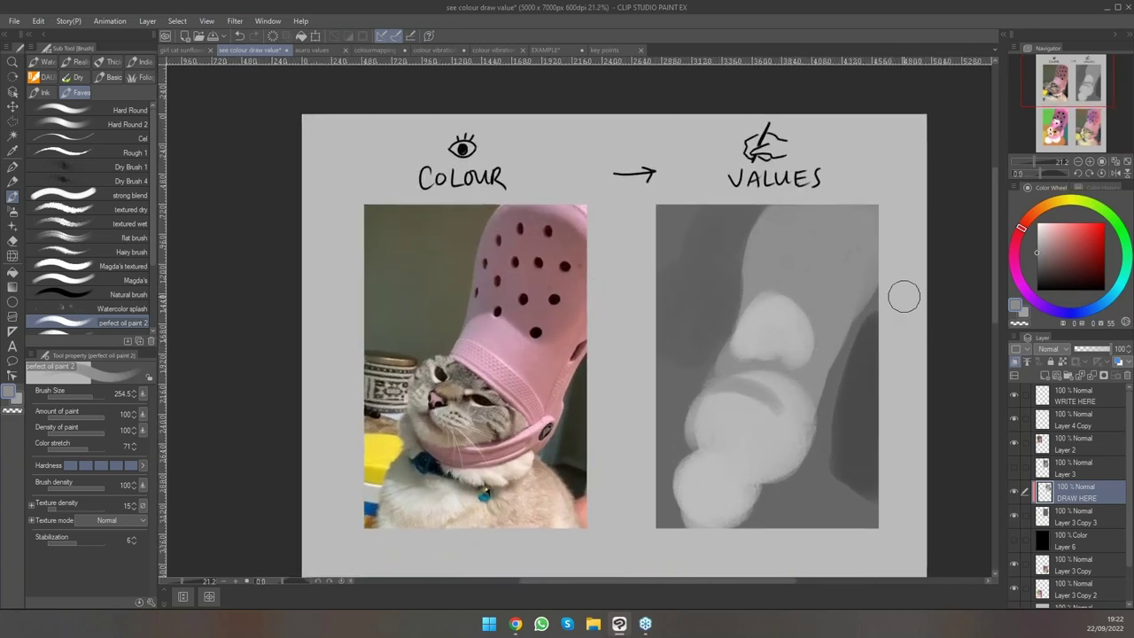
click(1015, 467)
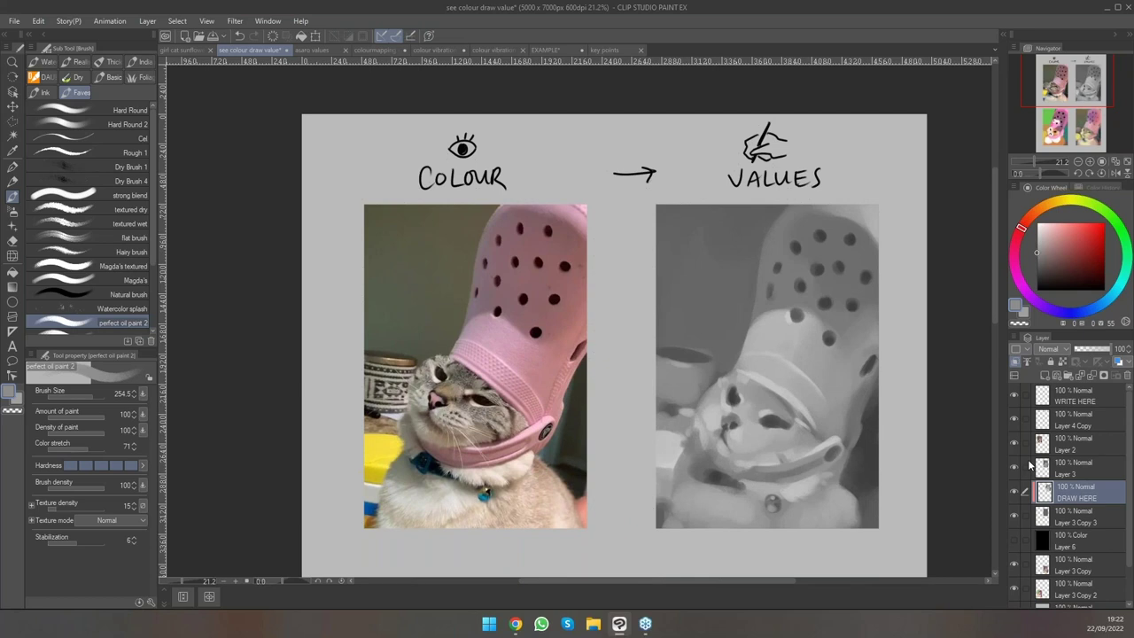
drag(858, 229, 823, 227)
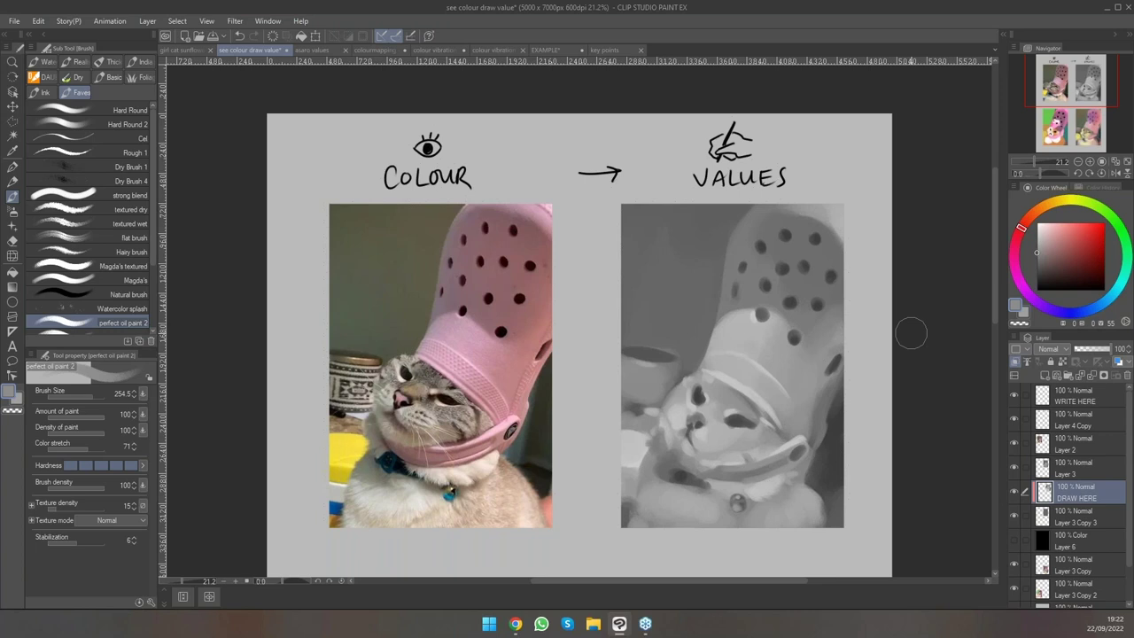
Compare the two lower colour studies with the cat photo and the greyscale study.
scroll(819, 343, down, 5)
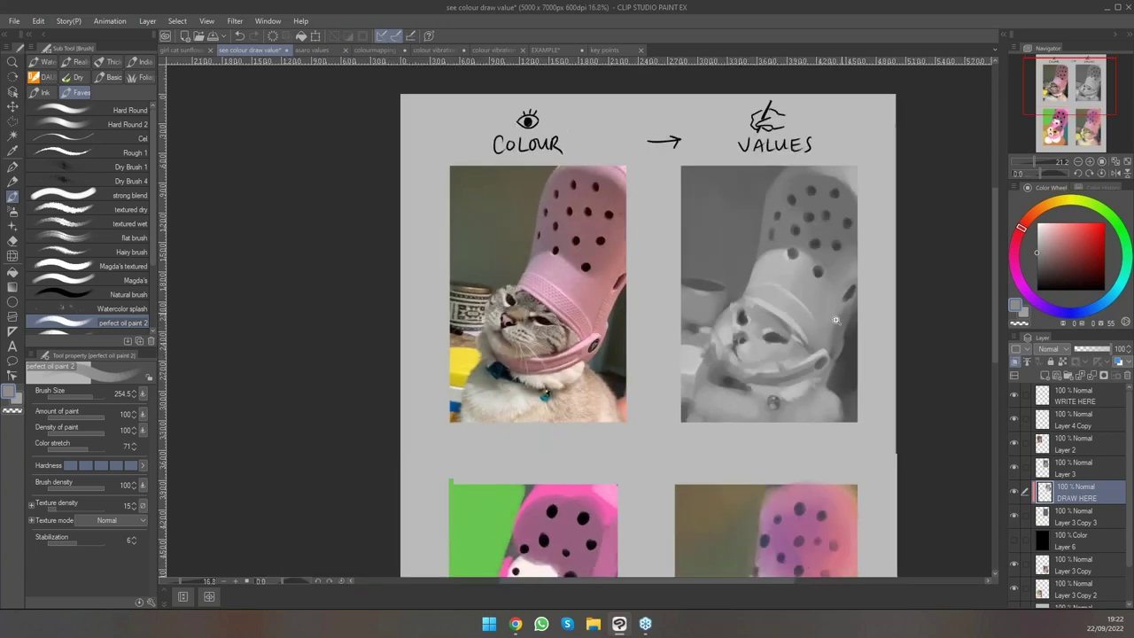
scroll(820, 343, up, 3)
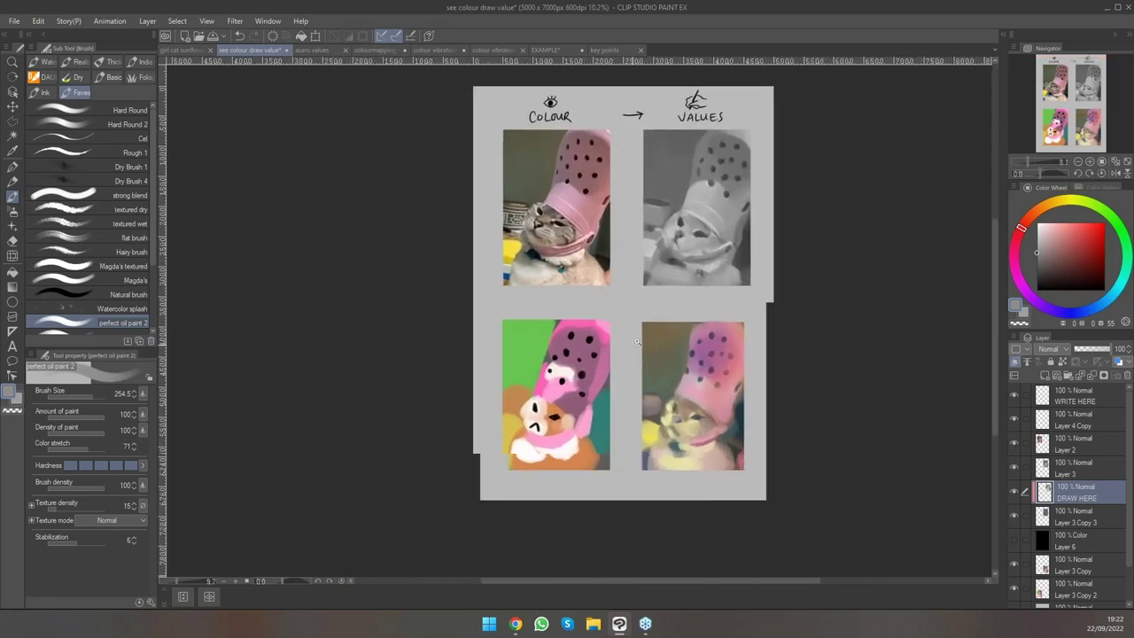
scroll(585, 355, up, 2)
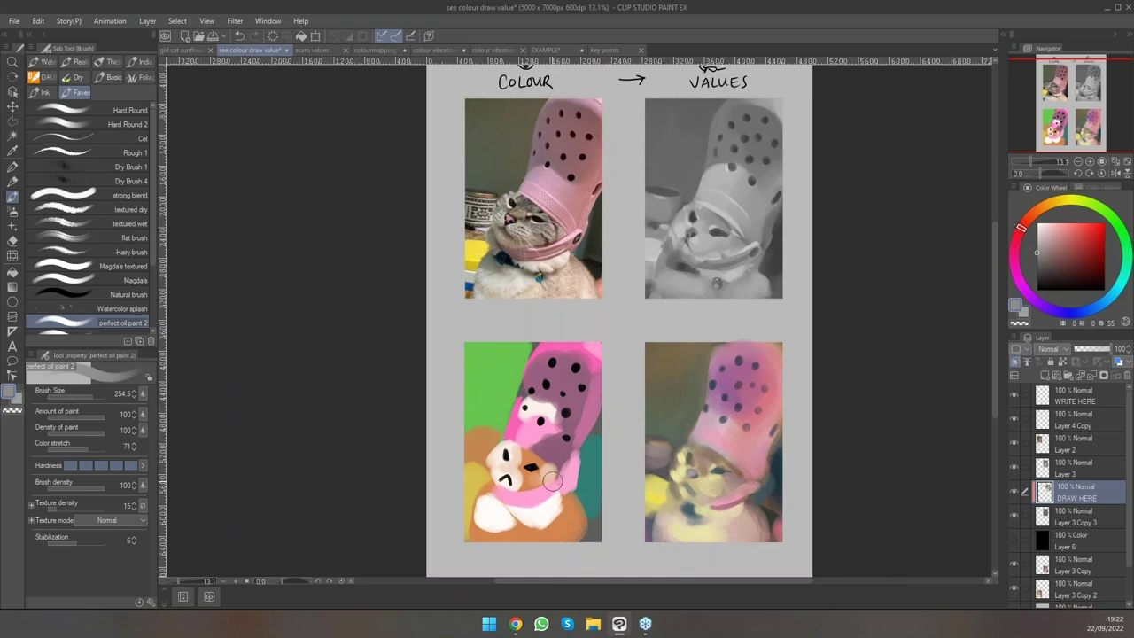
scroll(680, 333, down, 10)
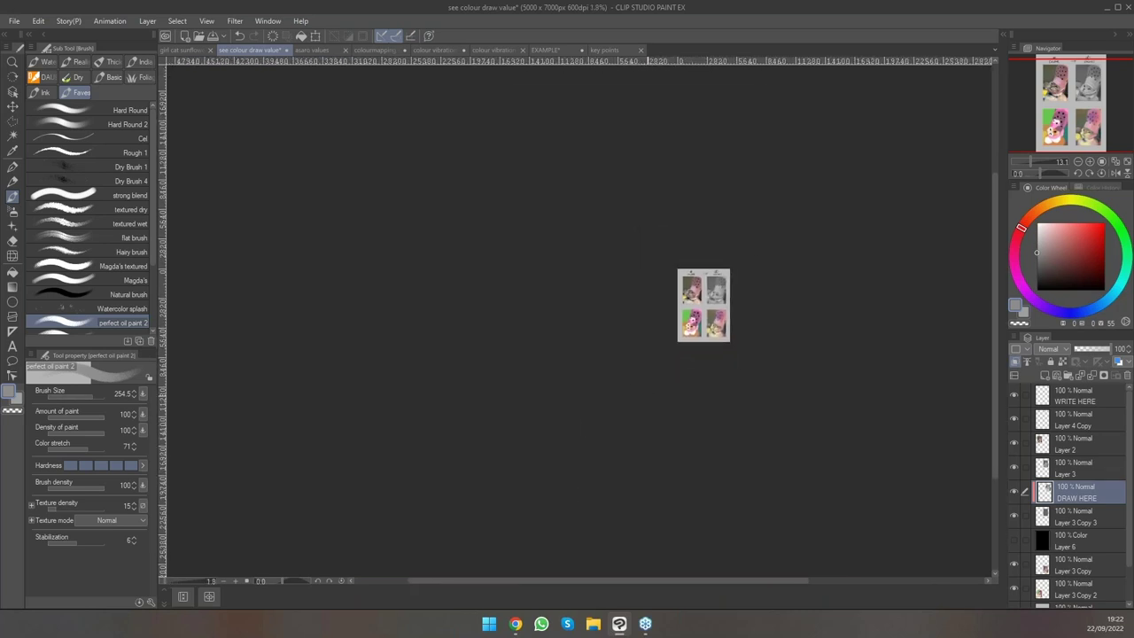
drag(701, 331, 629, 395)
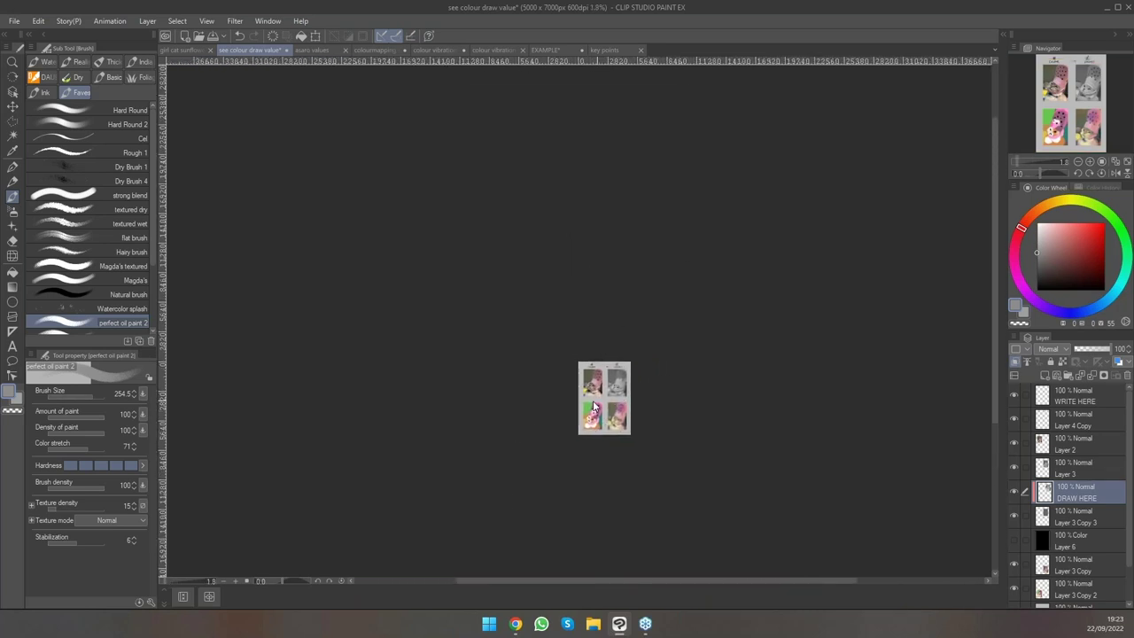
scroll(592, 406, up, 10)
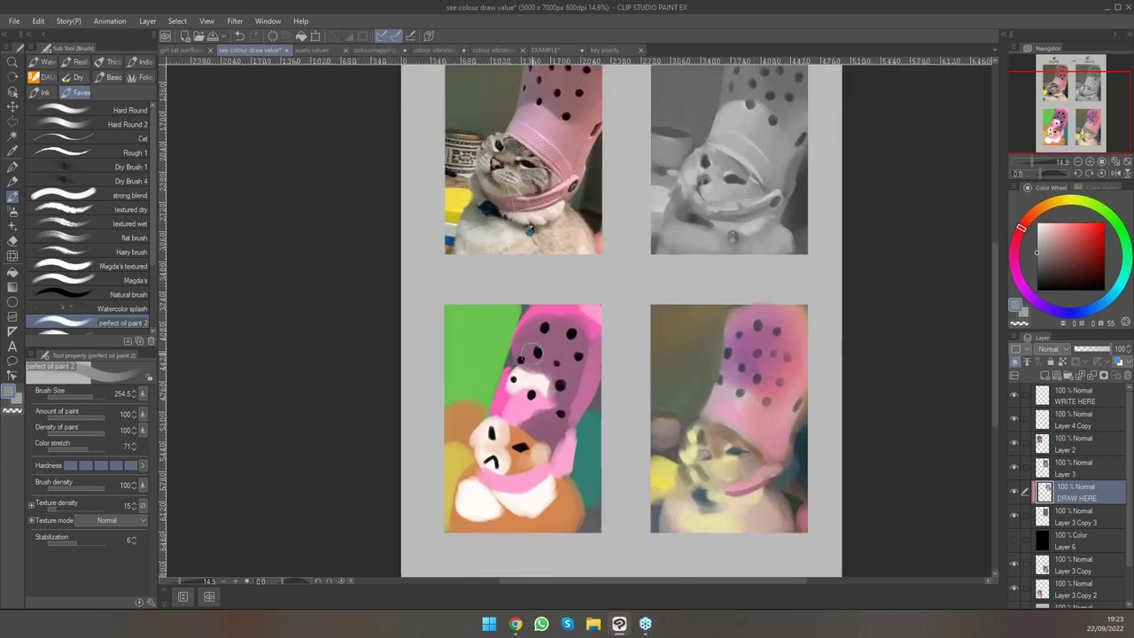
Reduce the brush size to 31.4 and make WRITE HERE the active layer.
key(bracketleft)
key(bracketleft)
click(1069, 398)
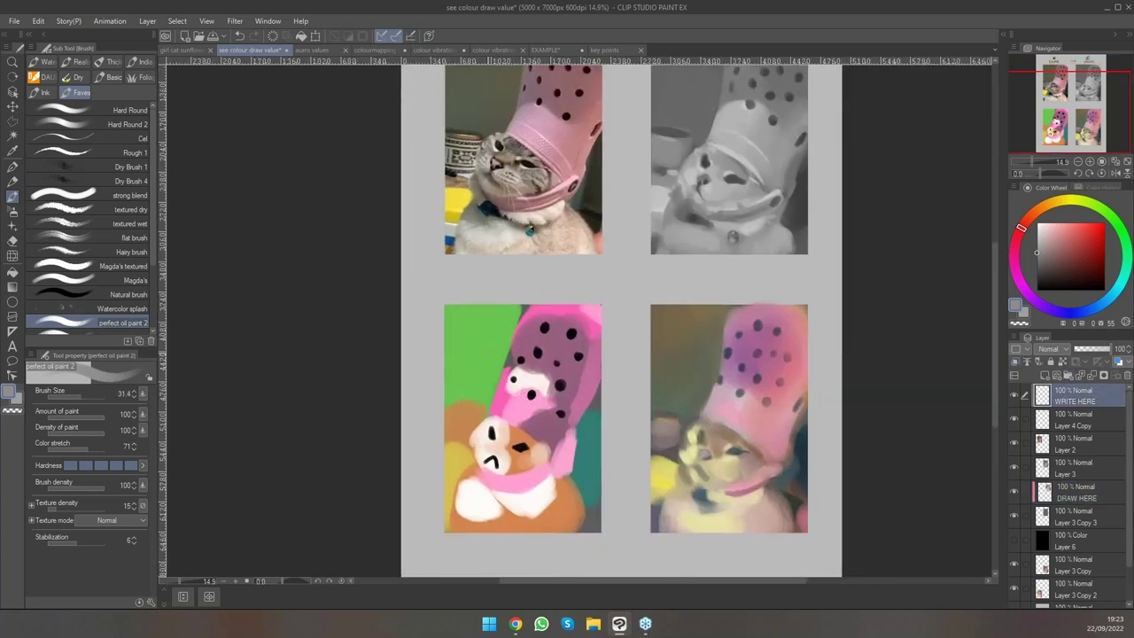
Sketch temporary marks over the hat in the saturated colour study and undo them.
key(ctrl+z)
drag(514, 353, 493, 416)
key(ctrl+z)
drag(514, 341, 552, 381)
key(ctrl+z)
scroll(600, 348, down, 2)
scroll(604, 355, up, 2)
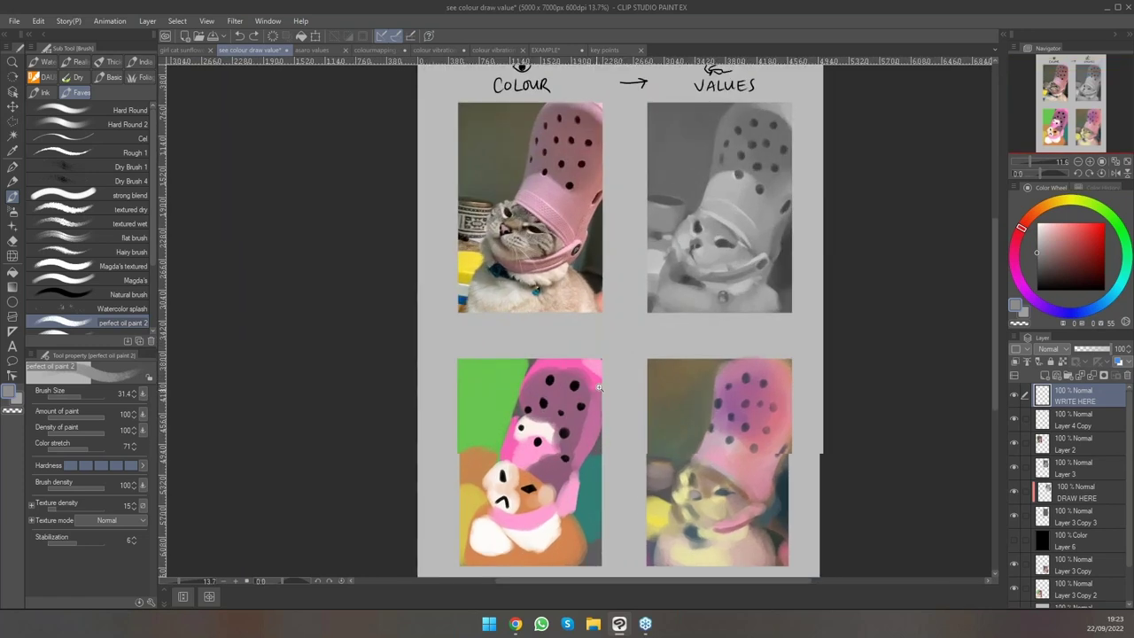
scroll(606, 361, down, 1)
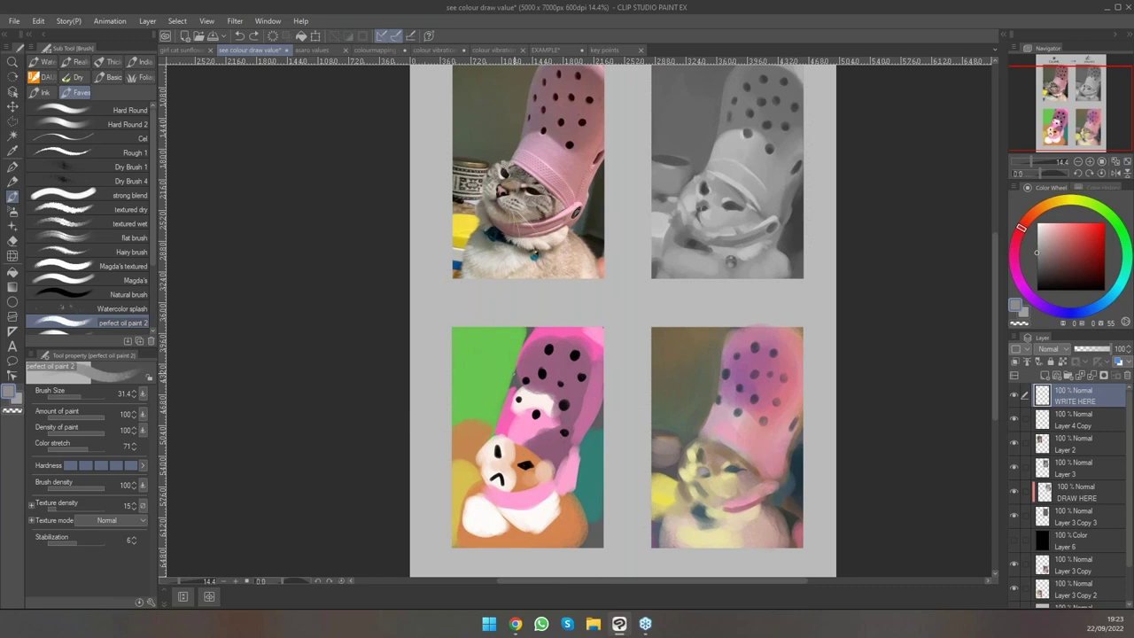
Sketch temporary marks over the cat's lower body in the saturated colour study and undo them.
mouse_move(514, 523)
mouse_down()
mouse_move(554, 514)
mouse_move(537, 496)
mouse_move(511, 523)
mouse_move(554, 505)
mouse_move(532, 501)
mouse_move(542, 551)
mouse_move(588, 532)
mouse_up()
key(ctrl+z)
key(ctrl+z)
key(ctrl+z)
mouse_move(592, 524)
mouse_down()
mouse_move(608, 494)
mouse_move(577, 486)
mouse_up()
key(ctrl+z)
Sketch temporary marks over the hat and cat in the softer, blended colour study and undo them.
scroll(596, 460, up, 2)
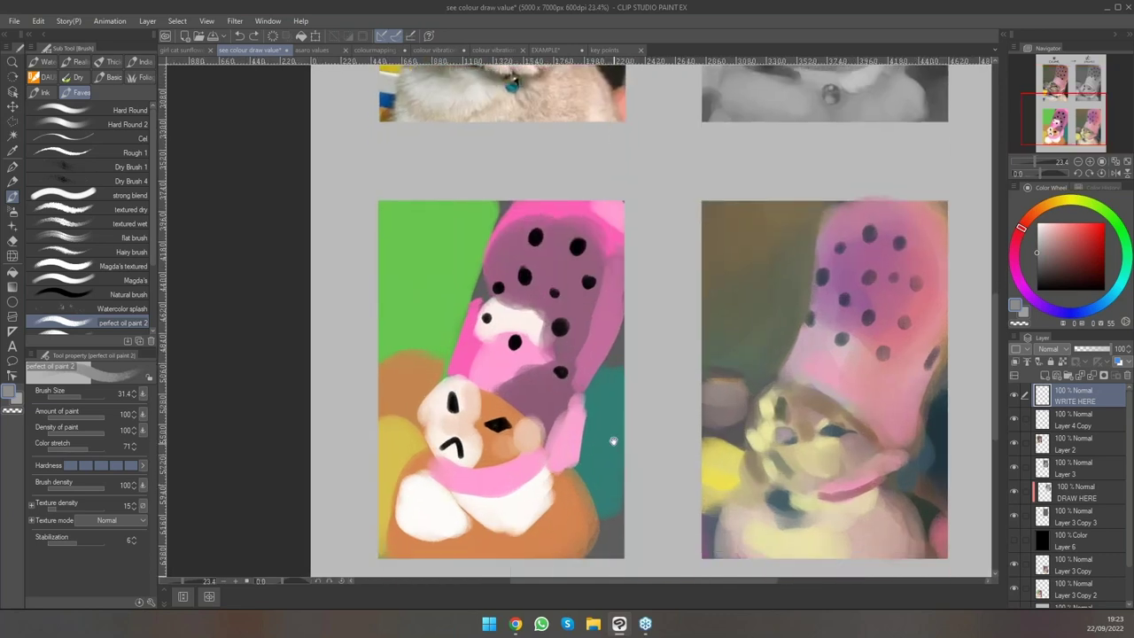
drag(602, 435, 501, 535)
scroll(502, 535, up, 3)
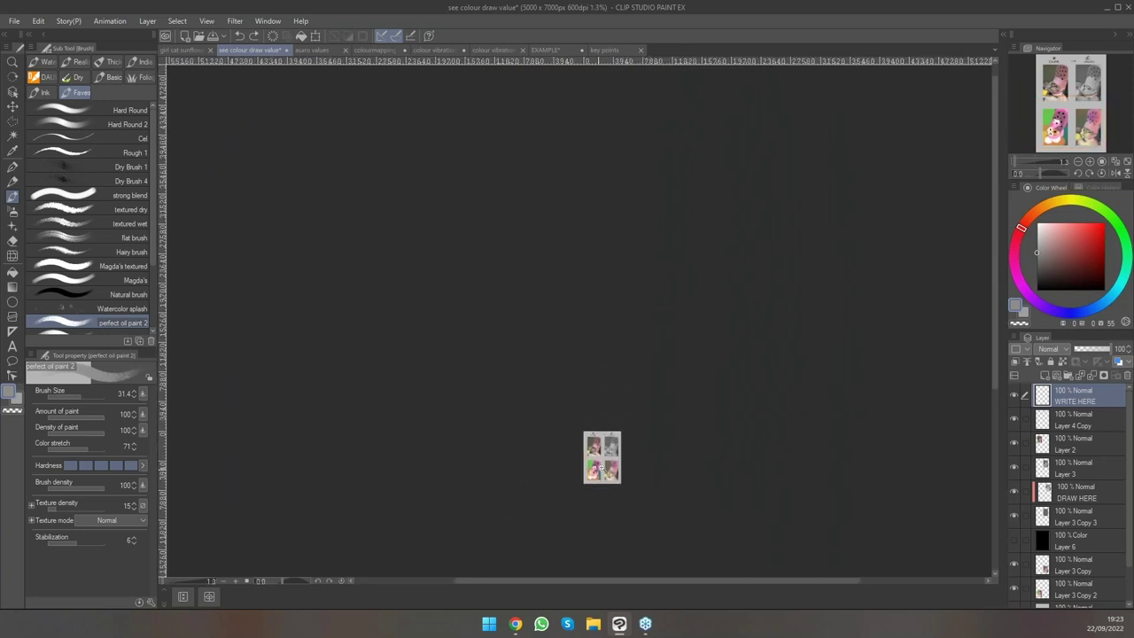
drag(618, 483, 687, 400)
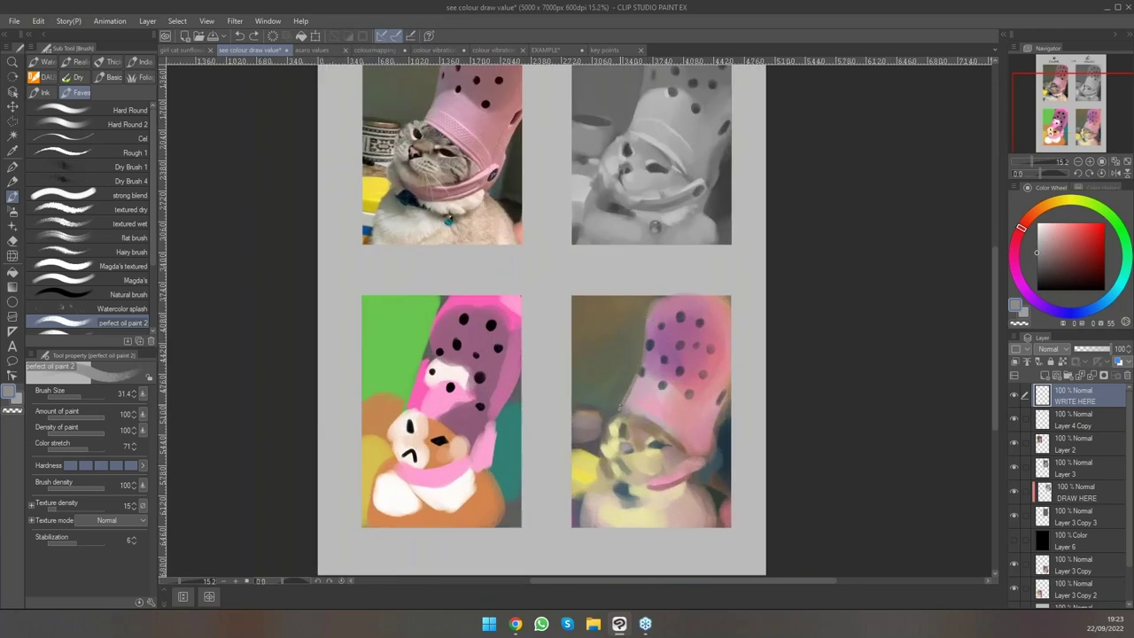
drag(623, 391, 645, 388)
key(ctrl+z)
scroll(758, 350, down, 1)
mouse_move(694, 415)
mouse_down()
mouse_move(706, 408)
mouse_move(591, 465)
mouse_up()
key(ctrl+z)
scroll(748, 392, down, 4)
scroll(653, 435, up, 1)
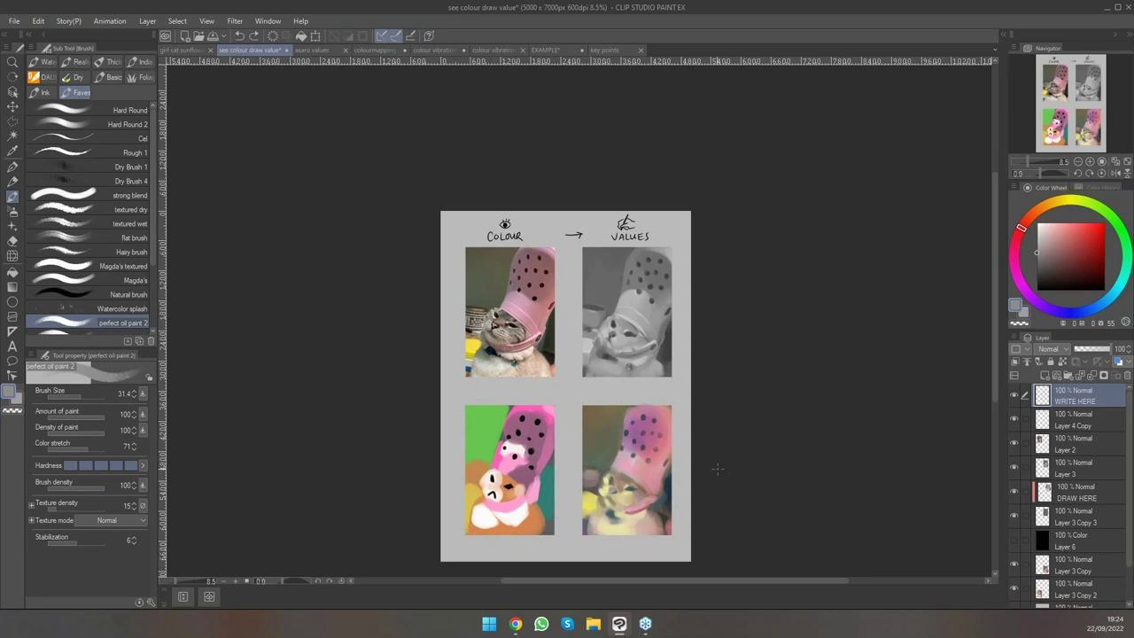
scroll(583, 465, up, 2)
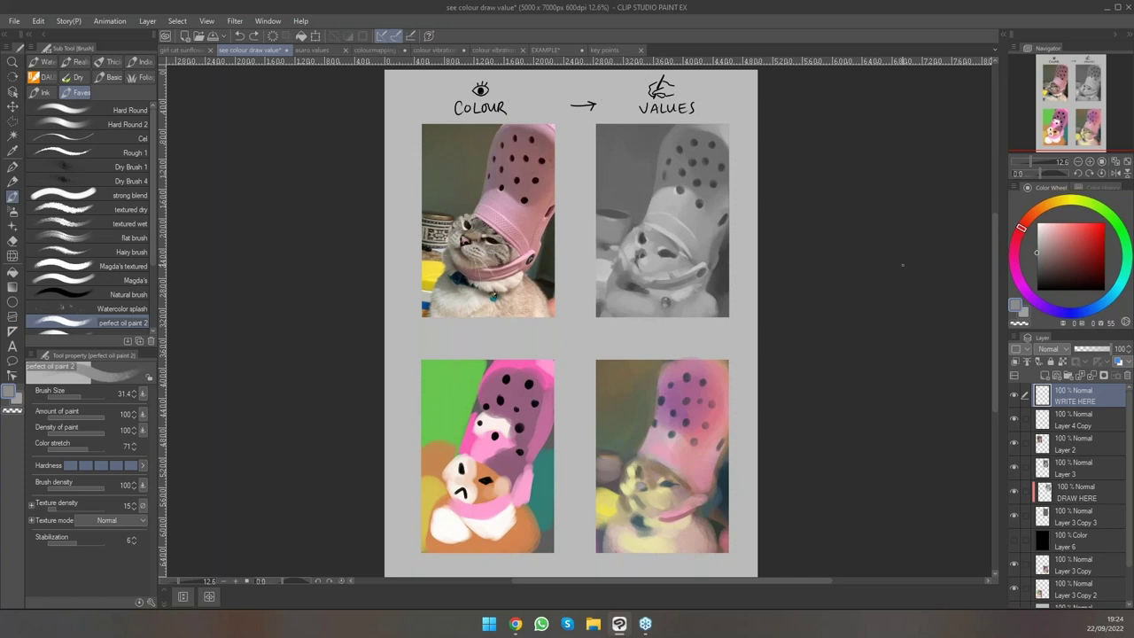
Open the asaro values document and examine the reference heads, the painted colour heads, the colour wheel and the swatch rows.
click(320, 51)
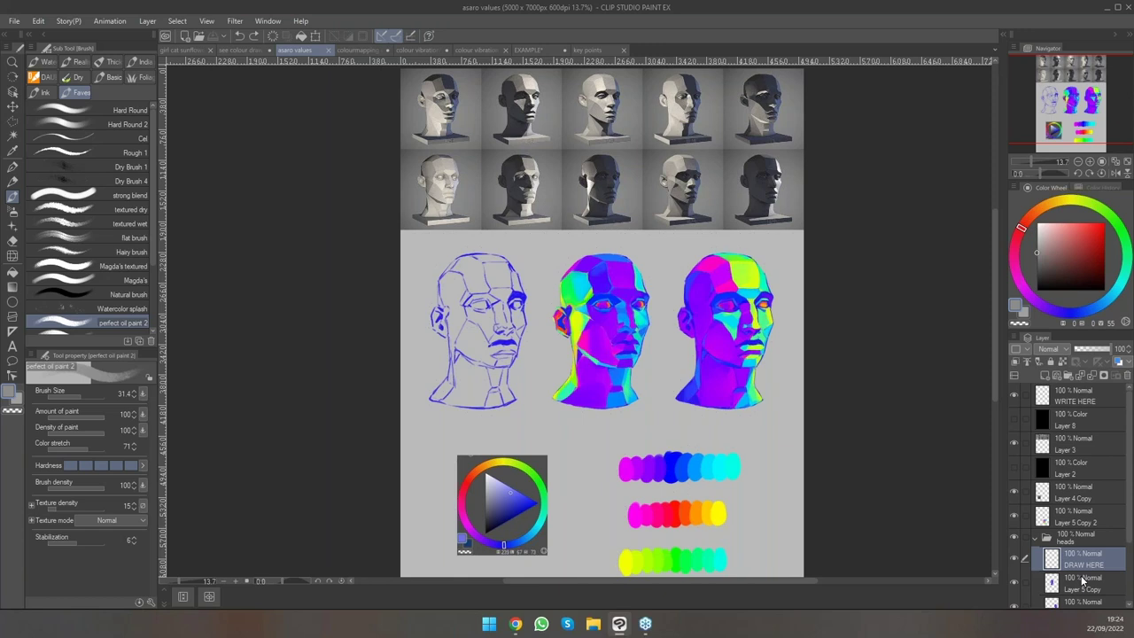
scroll(818, 310, up, 3)
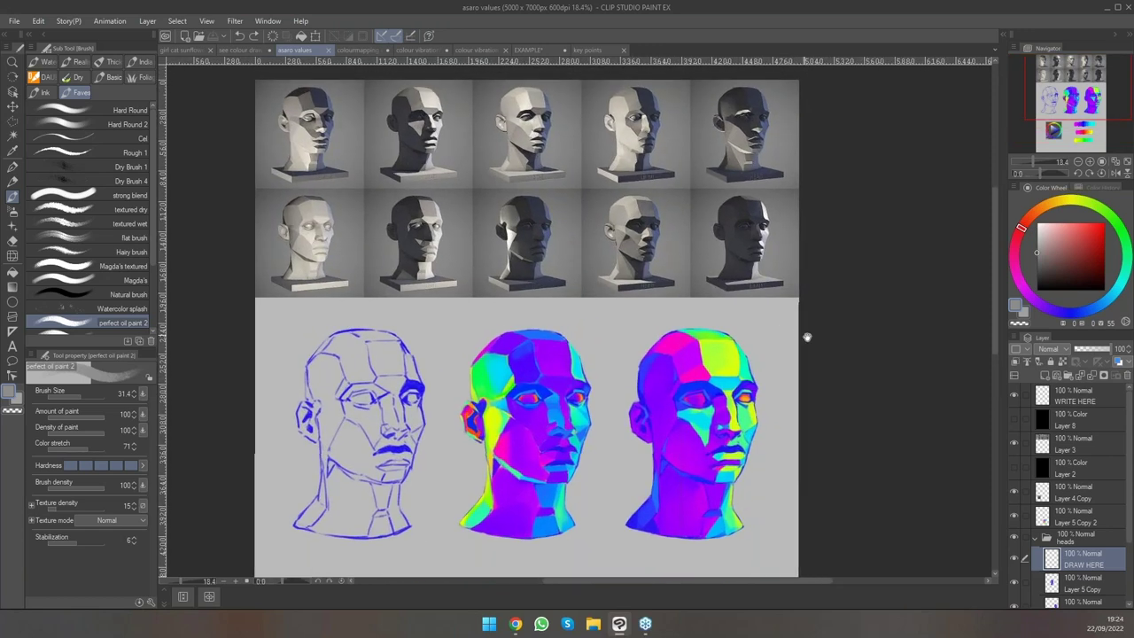
scroll(806, 336, left, 1)
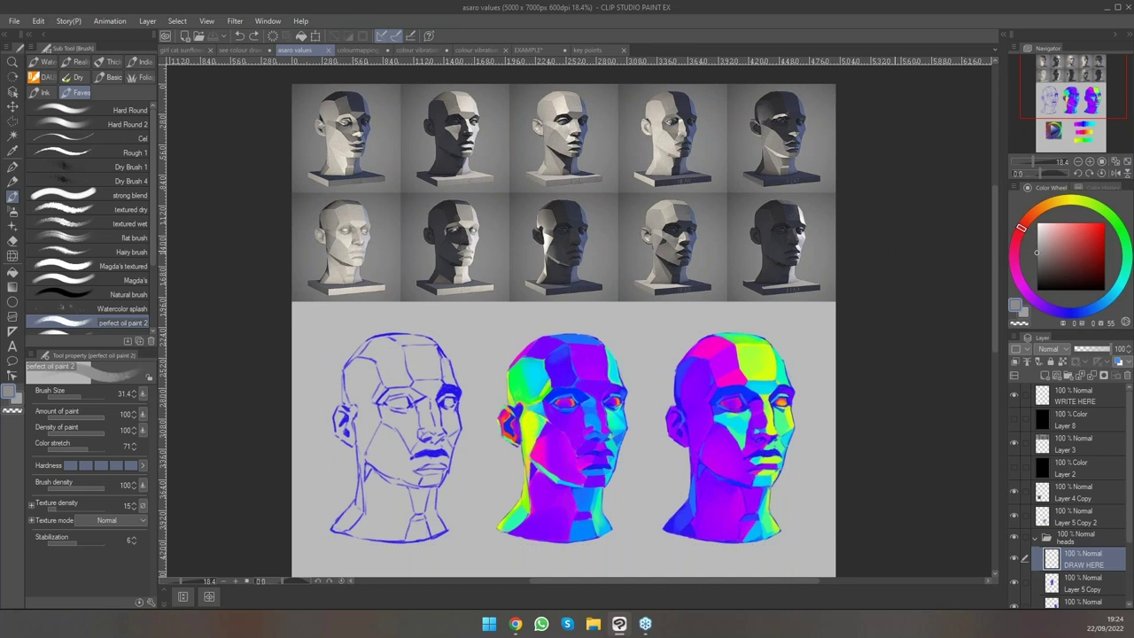
scroll(781, 399, down, 4)
scroll(782, 399, down, 1)
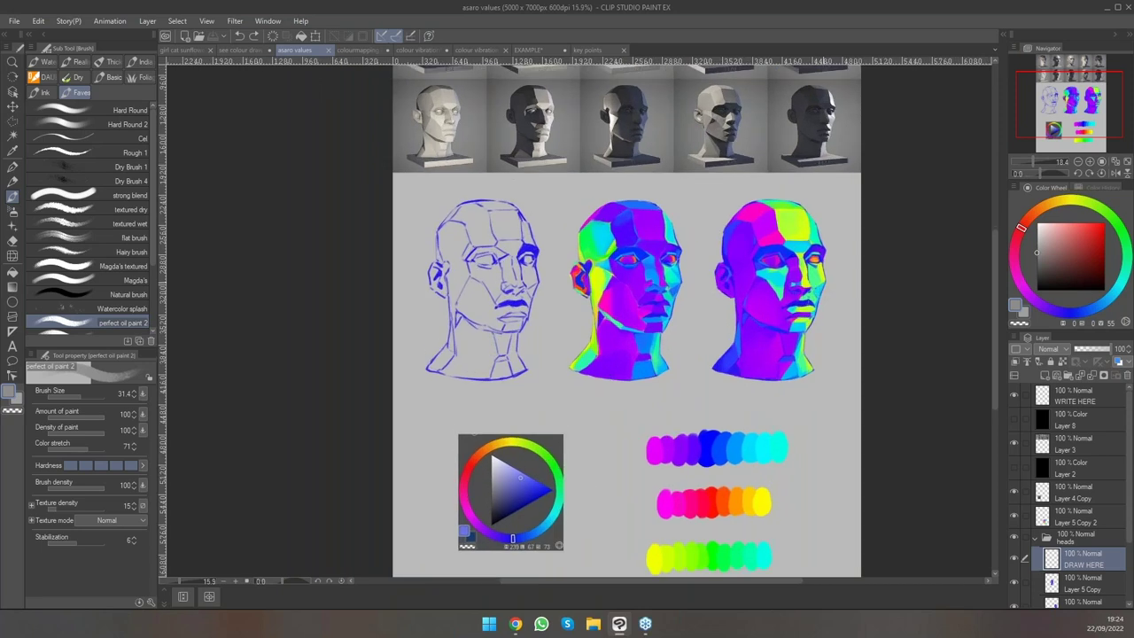
scroll(641, 364, down, 2)
scroll(641, 364, up, 2)
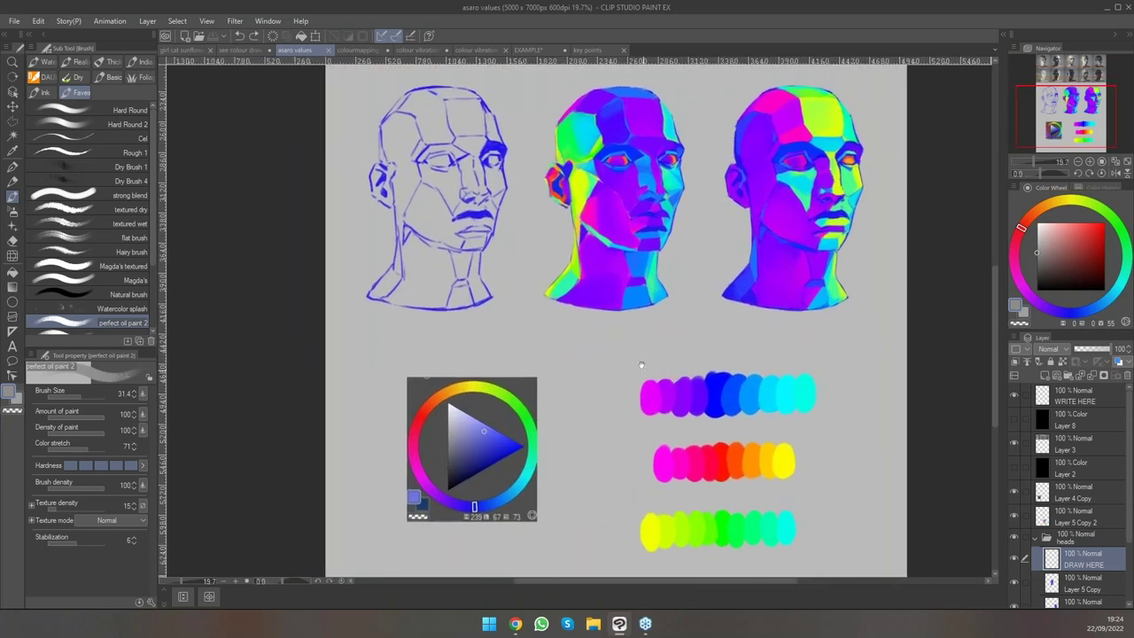
drag(543, 362, 534, 377)
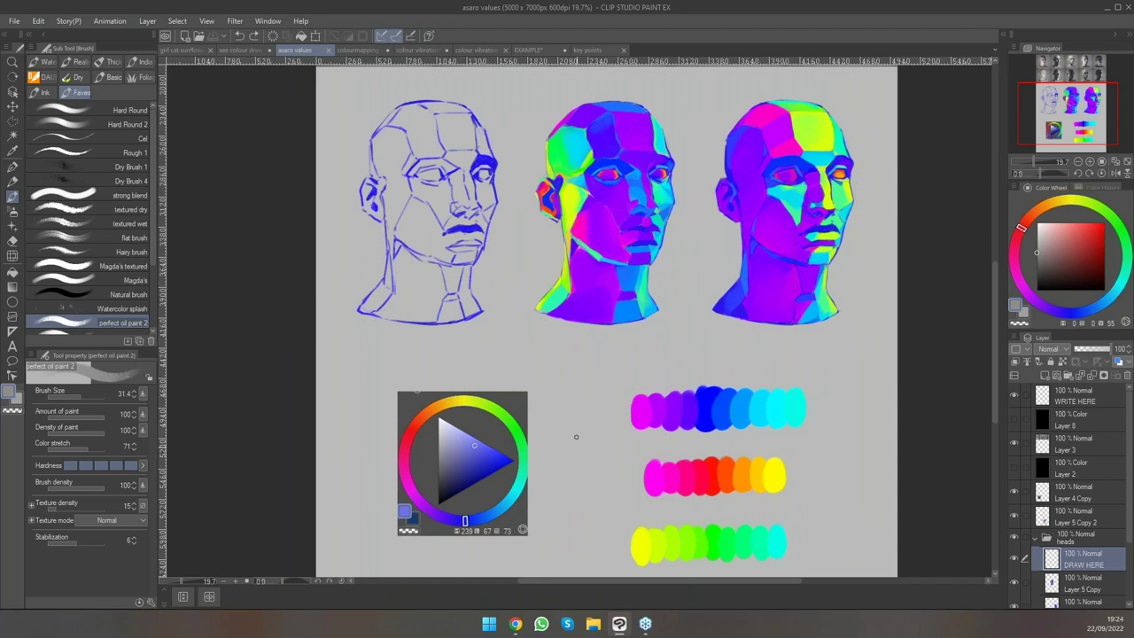
scroll(718, 305, down, 1)
drag(718, 305, 683, 387)
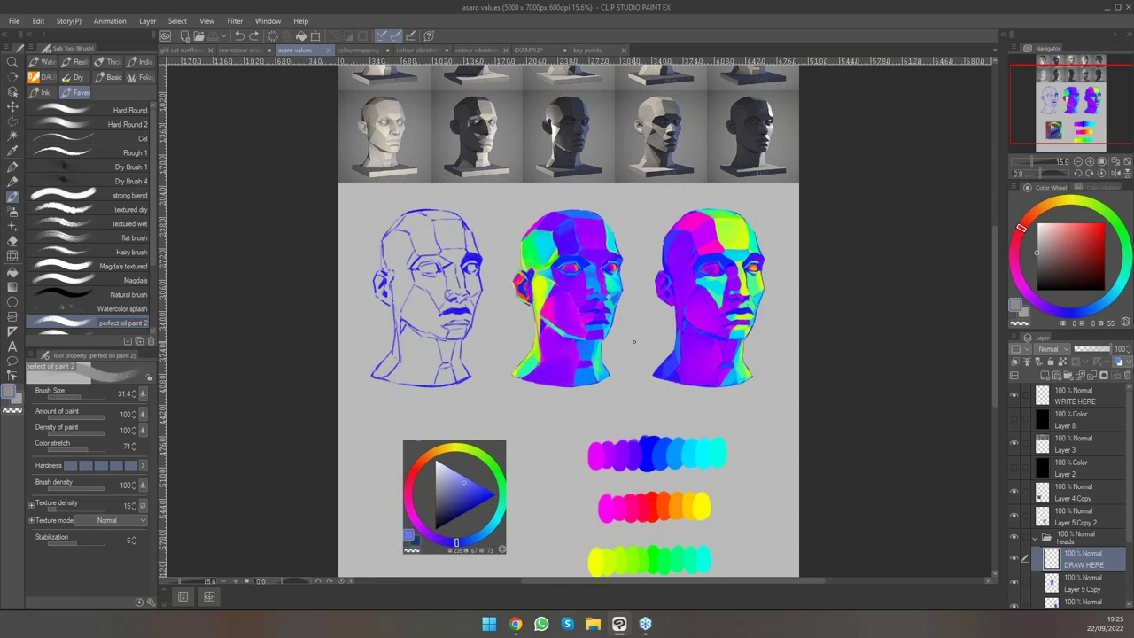
key(alt)
drag(671, 332, 692, 398)
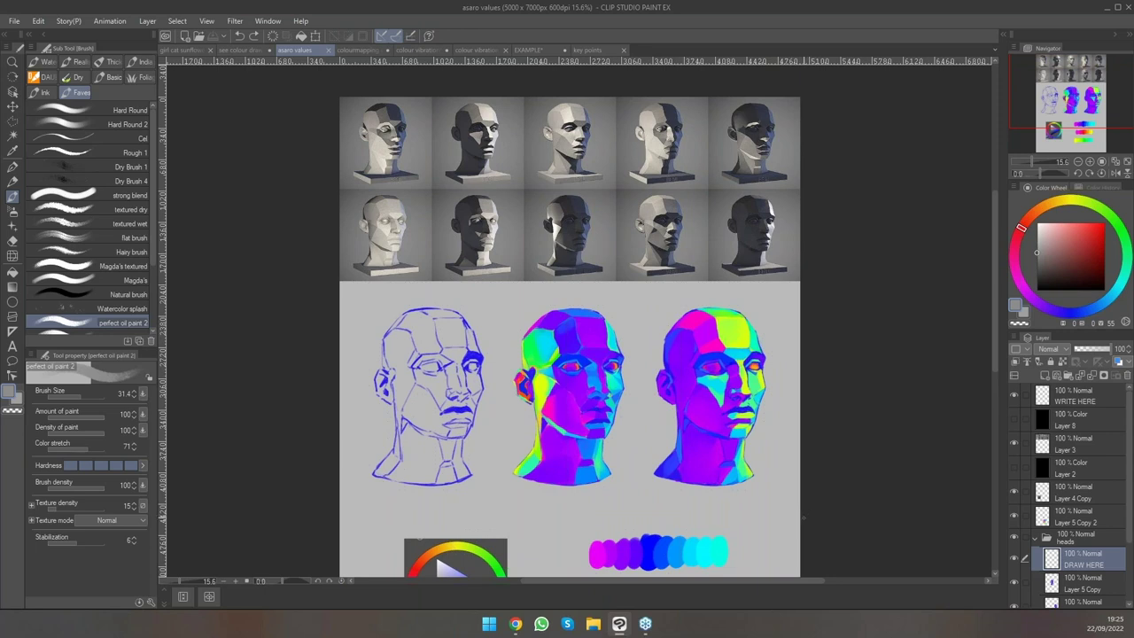
scroll(764, 476, down, 3)
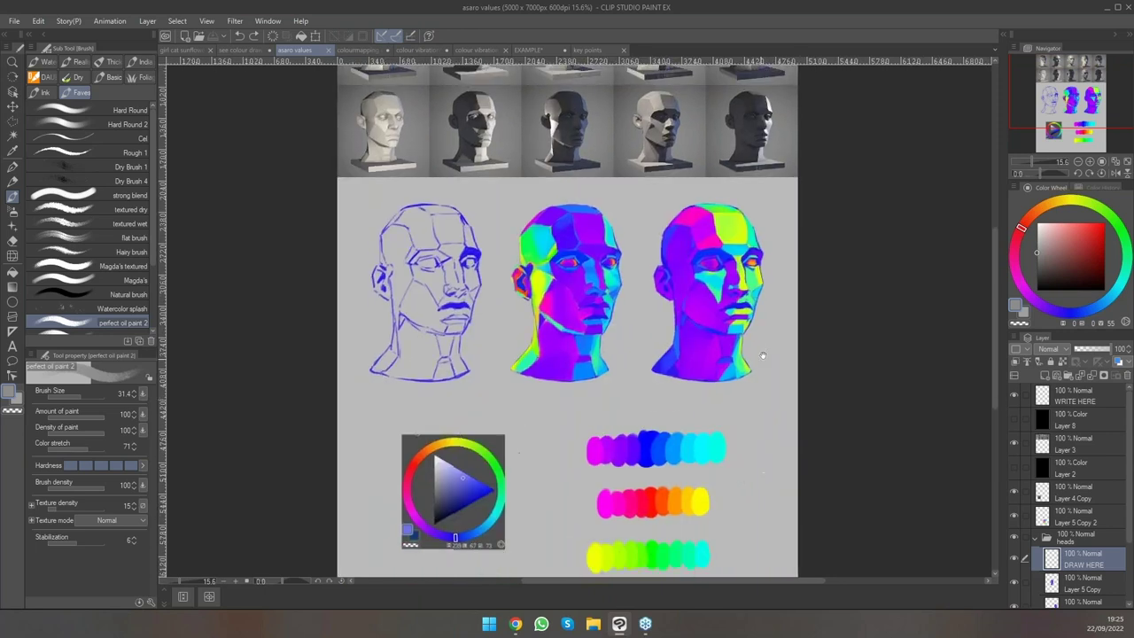
Select the black Layer 2 in Color mode and make it visible so the painted heads and swatches display in greyscale.
click(1045, 476)
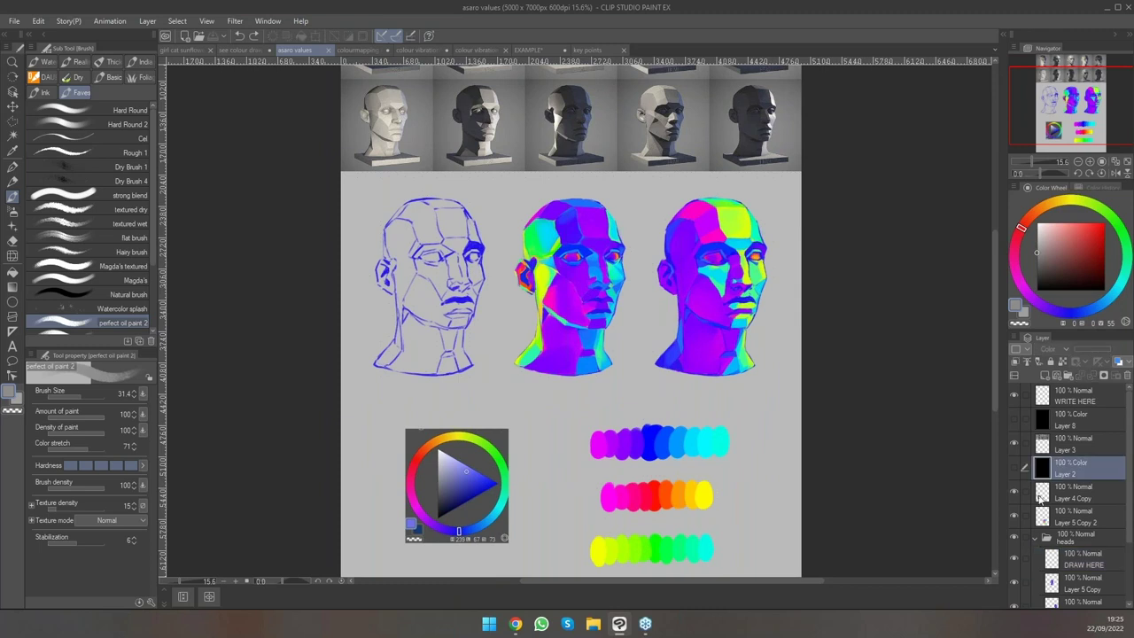
click(1045, 498)
click(1043, 474)
click(1015, 467)
click(1016, 466)
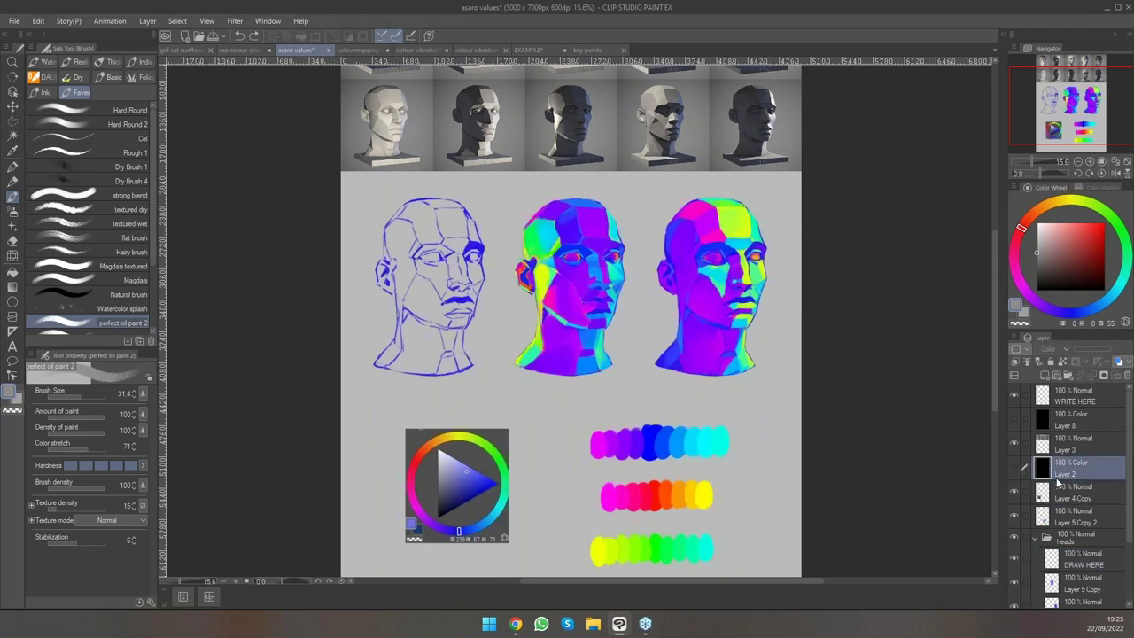
click(1014, 467)
click(1014, 467)
click(1015, 466)
Switch Layer 2's blending mode to Normal to expose its black fill, and return it to Color.
click(1054, 352)
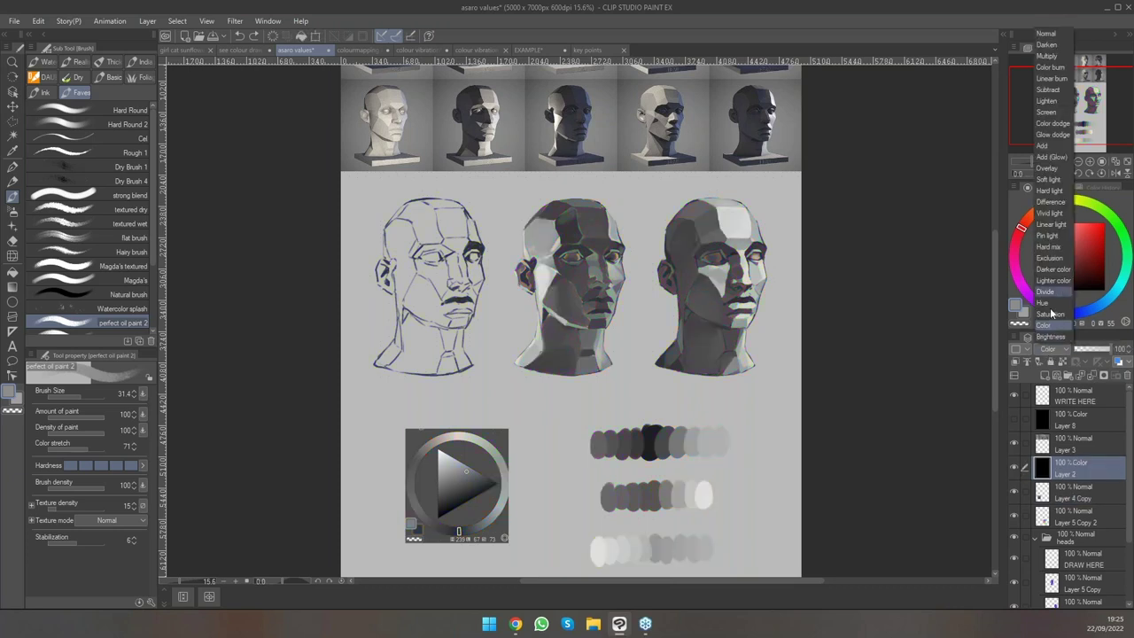
click(1051, 35)
scroll(815, 222, down, 3)
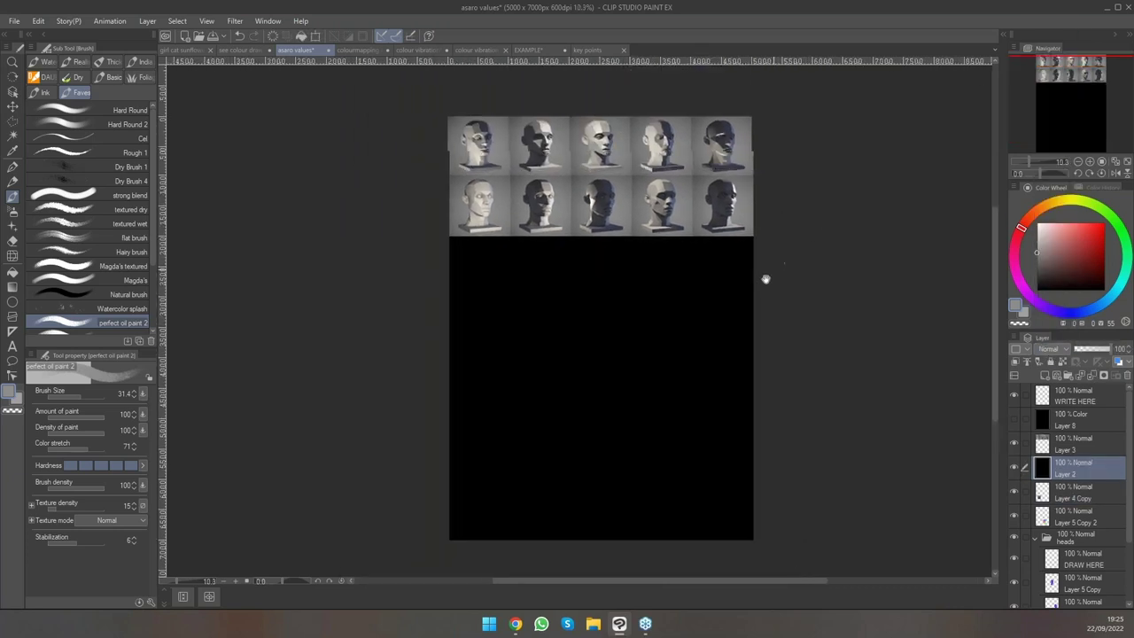
scroll(674, 332, up, 2)
scroll(679, 327, down, 1)
click(1054, 352)
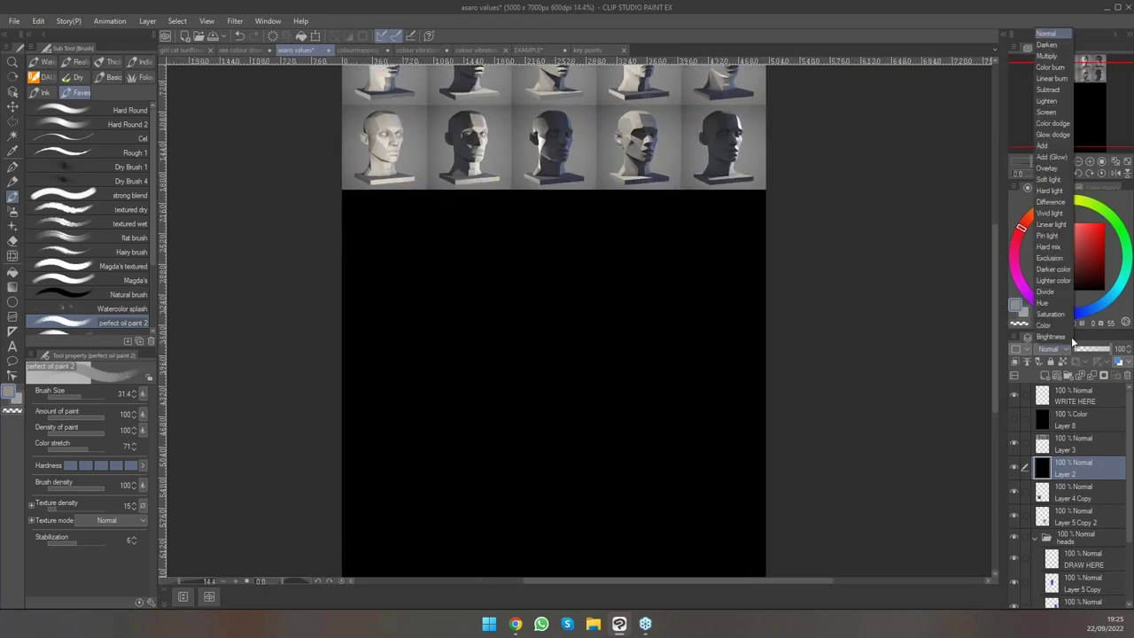
click(1047, 325)
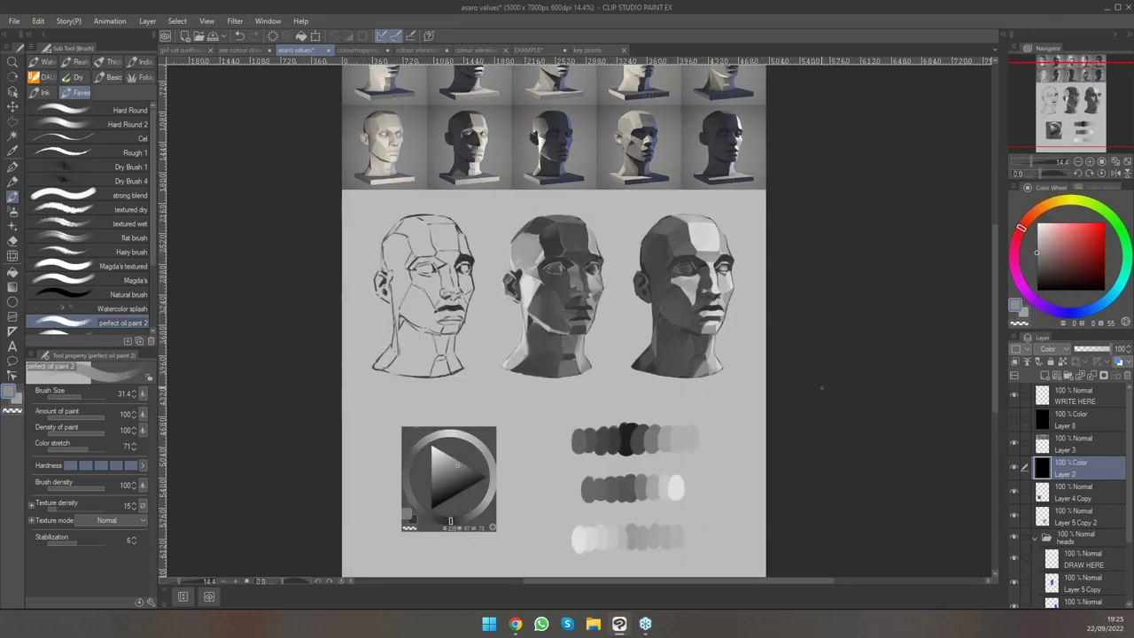
Examine the greyscale heads against the reference renders, along with the greyscale colour wheel and swatch rows.
drag(722, 330, 732, 349)
scroll(745, 347, up, 1)
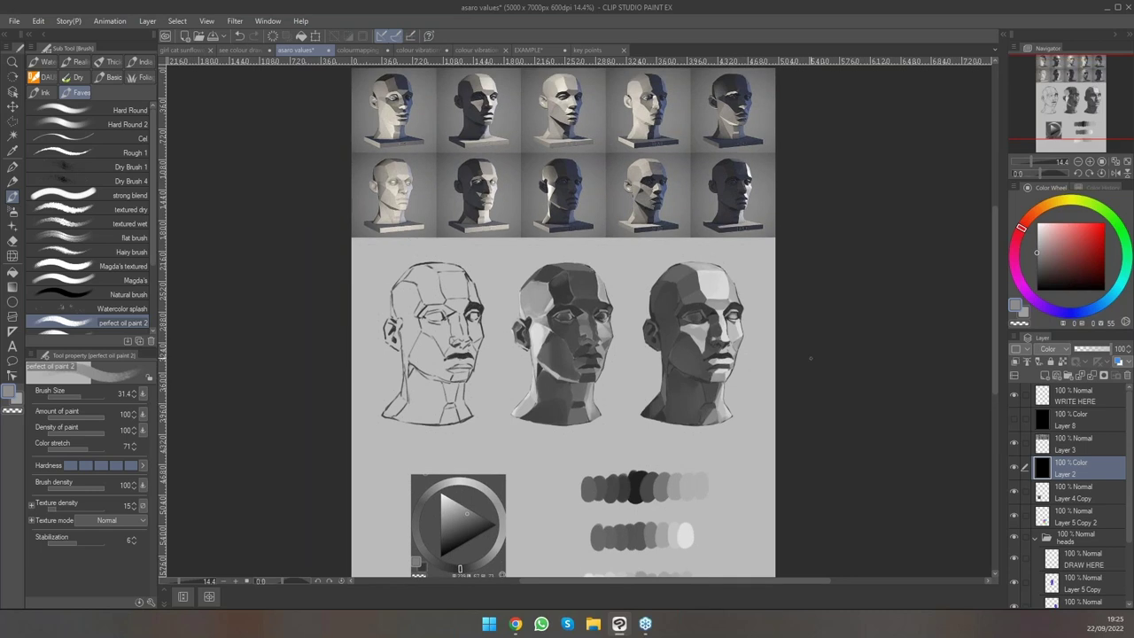
scroll(772, 420, up, 2)
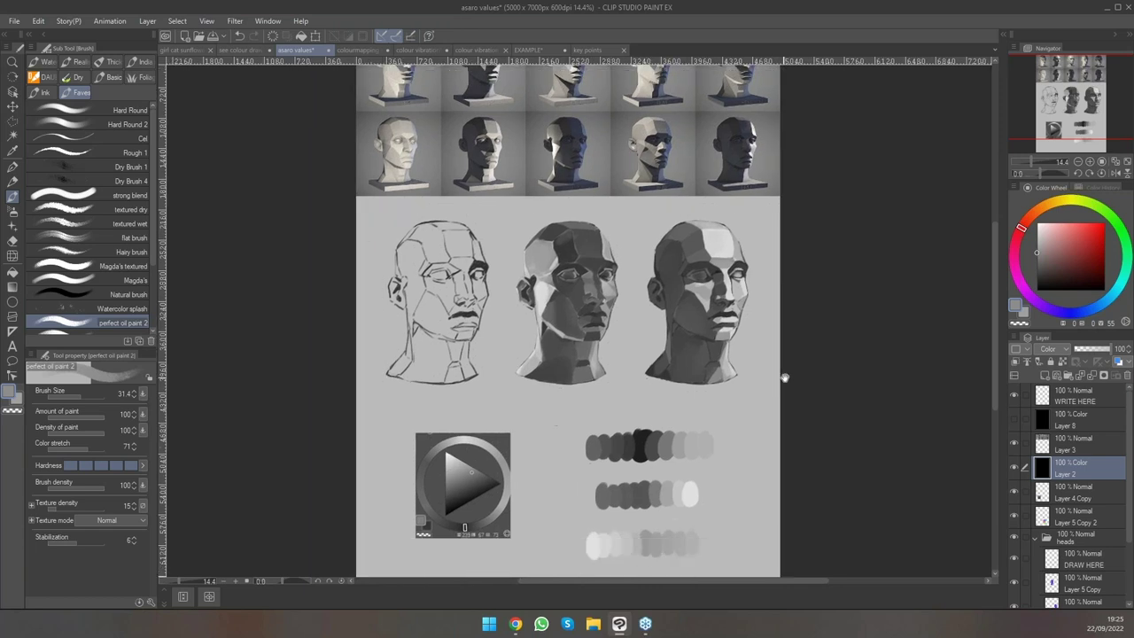
drag(781, 384, 809, 364)
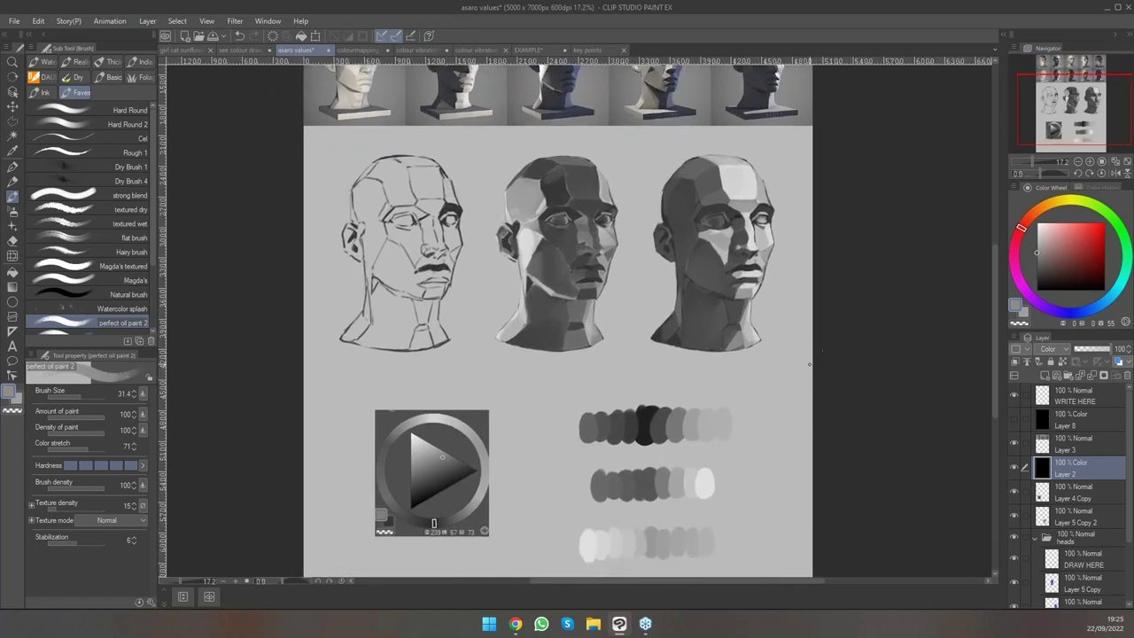
Compare the middle head's planes in colour and greyscale by toggling Layer 2's visibility, leaving the layer hidden.
click(1014, 467)
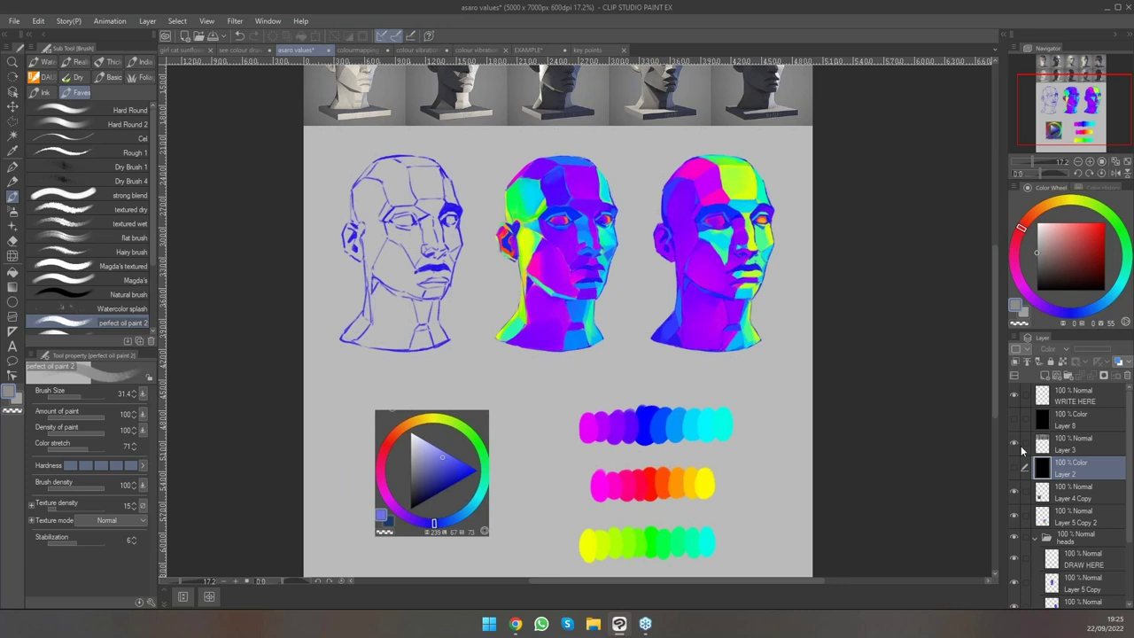
scroll(546, 179, up, 4)
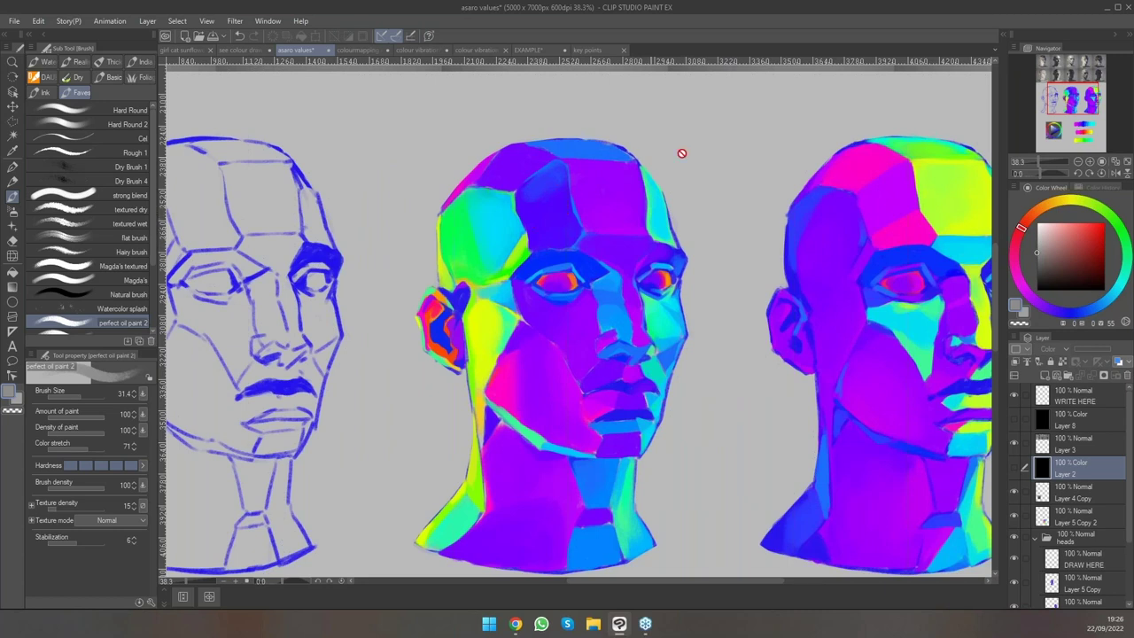
scroll(824, 355, down, 3)
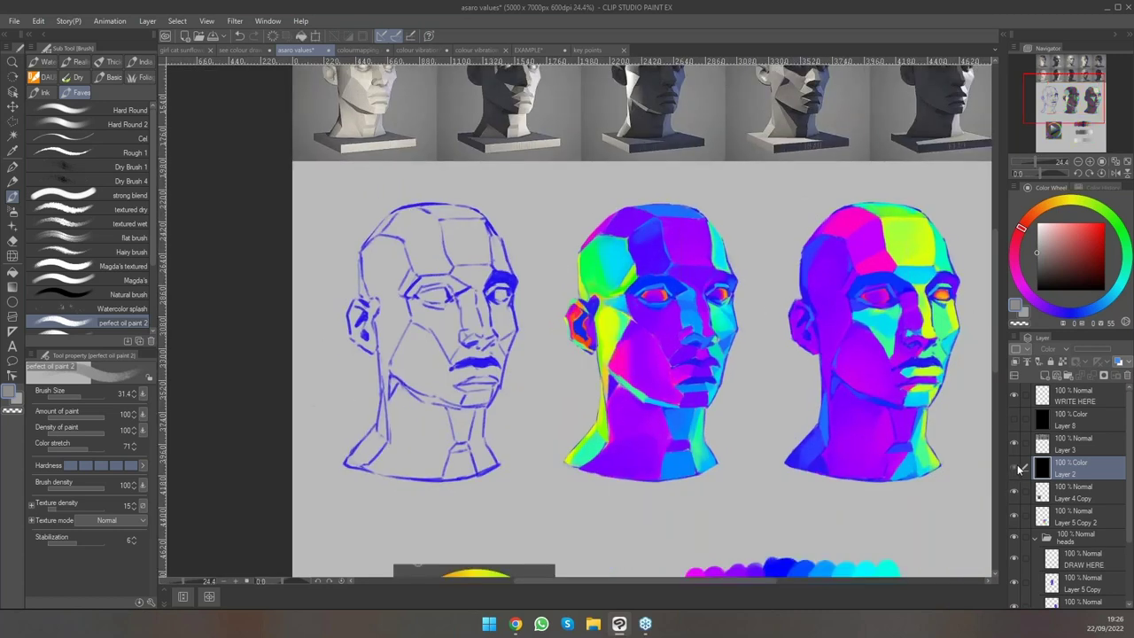
click(1015, 467)
scroll(653, 243, up, 4)
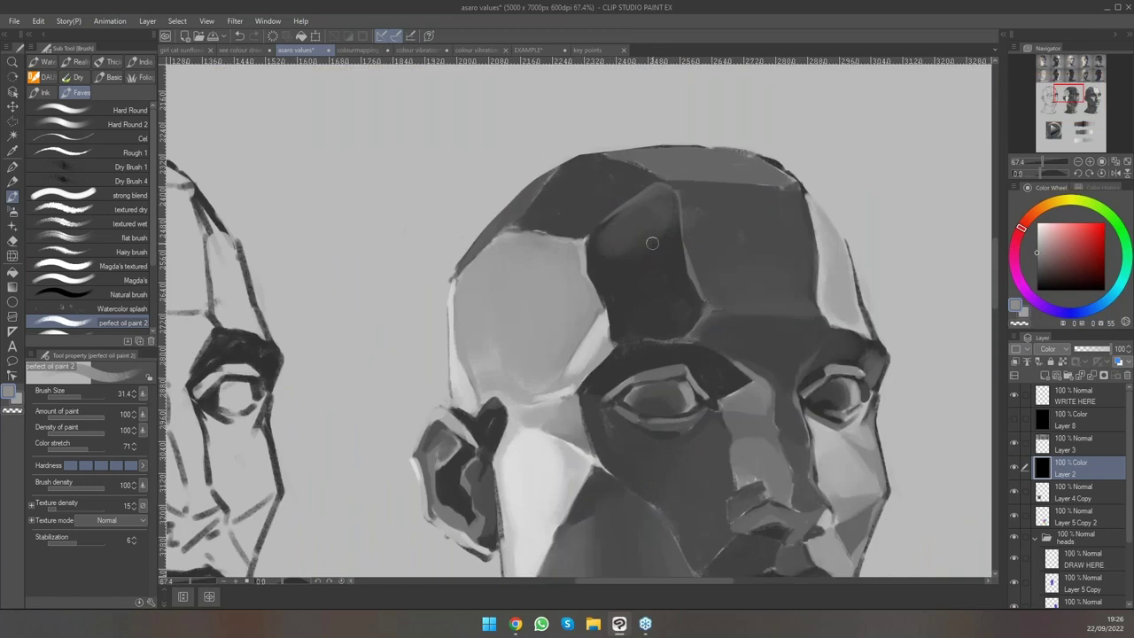
scroll(755, 221, down, 5)
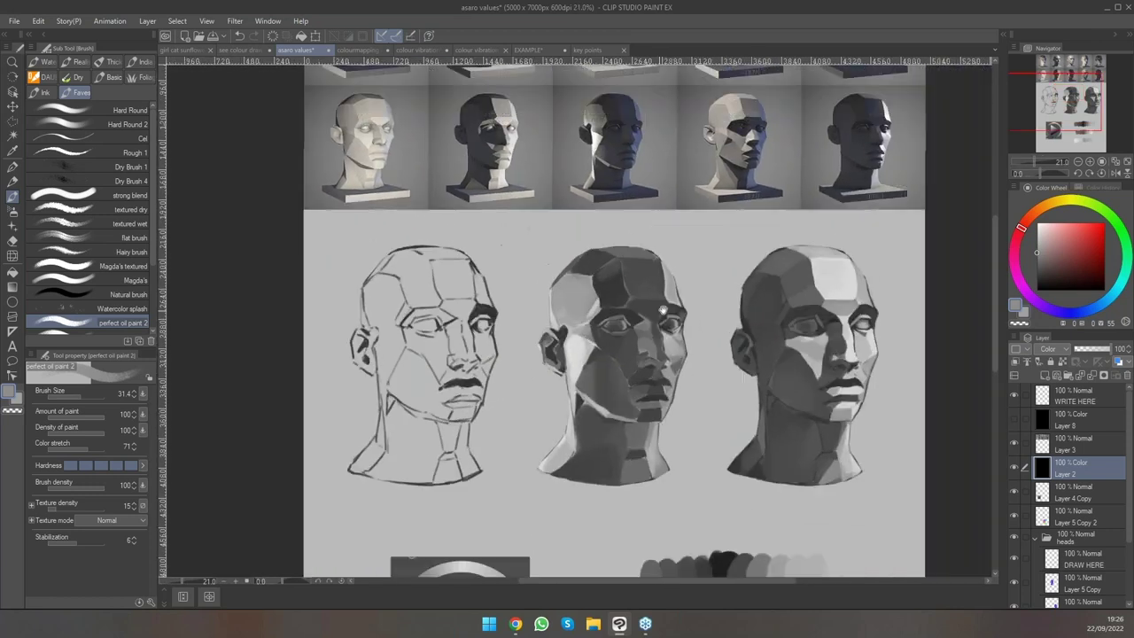
scroll(663, 311, down, 2)
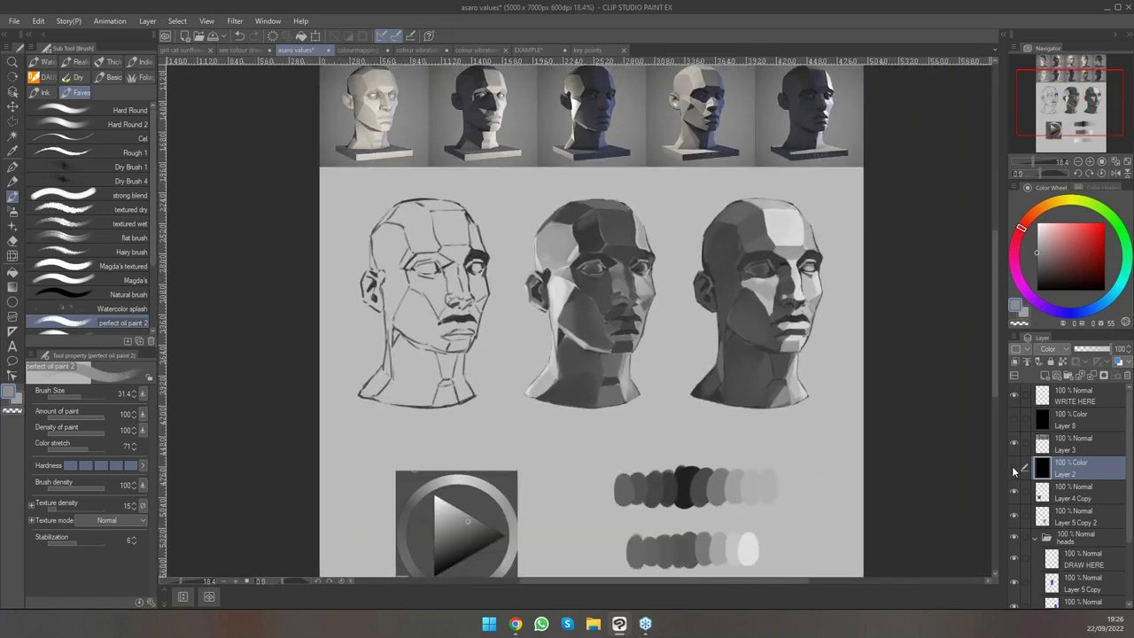
click(1015, 470)
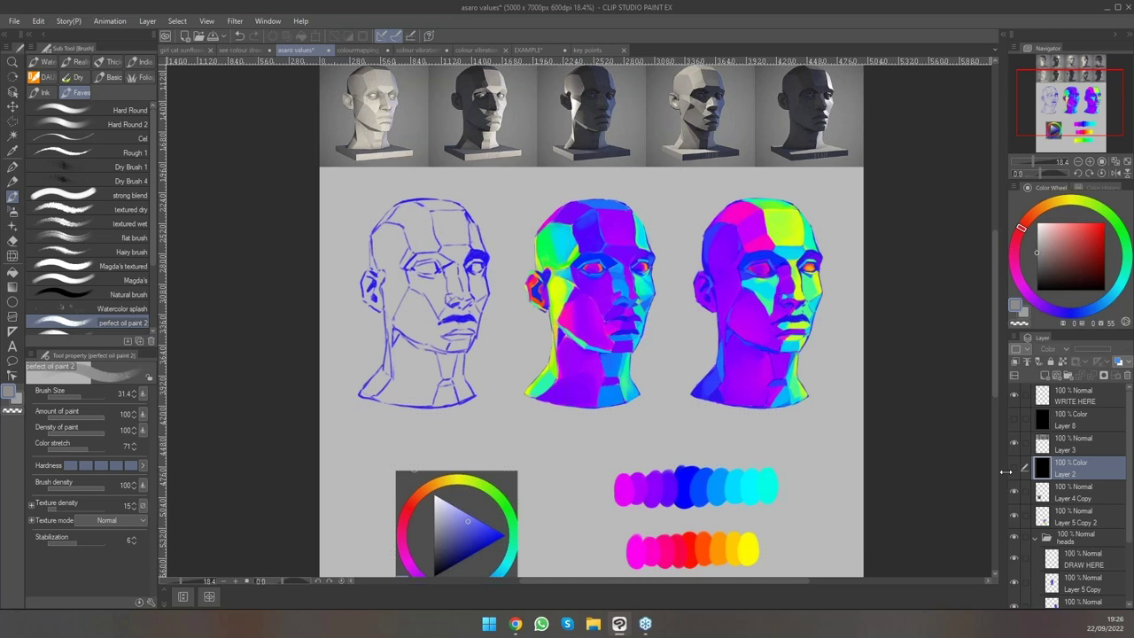
drag(711, 356, 742, 232)
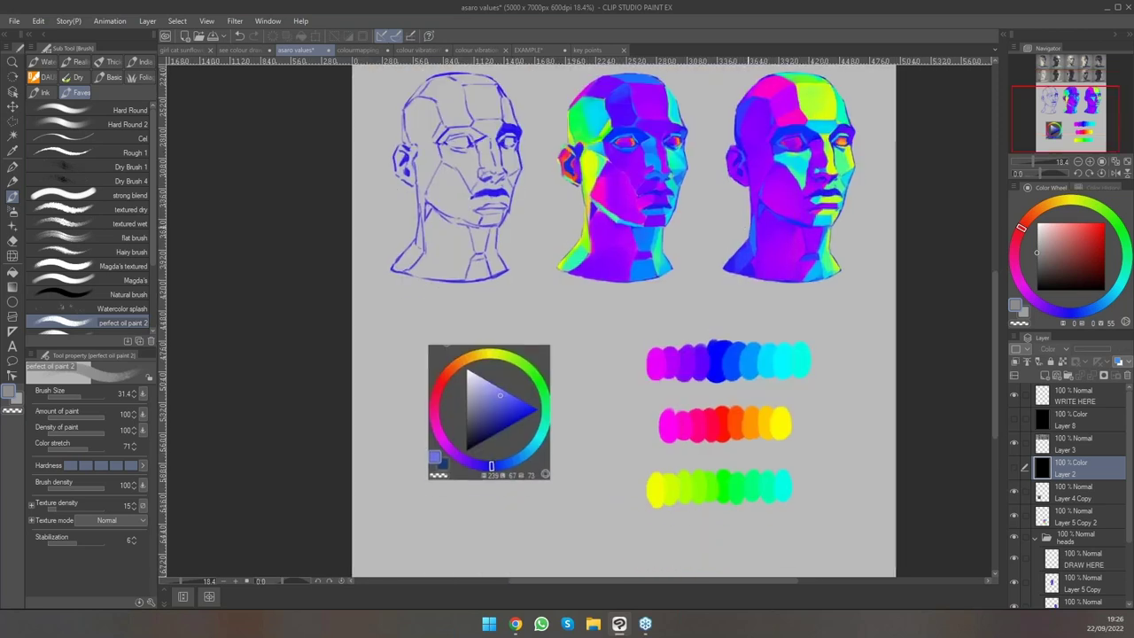
Preview the colour wheel image on Layer 4 Copy with Saturation at -100, and cancel the correction.
click(1052, 494)
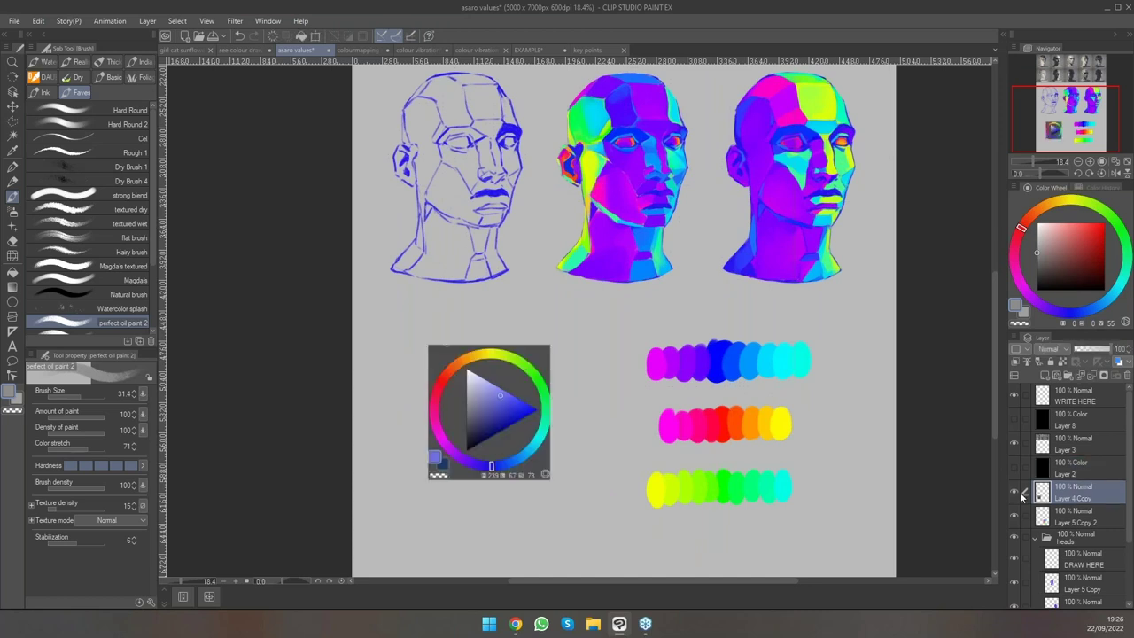
key(ctrl+u)
click(997, 385)
click(39, 20)
mouse_move(146, 305)
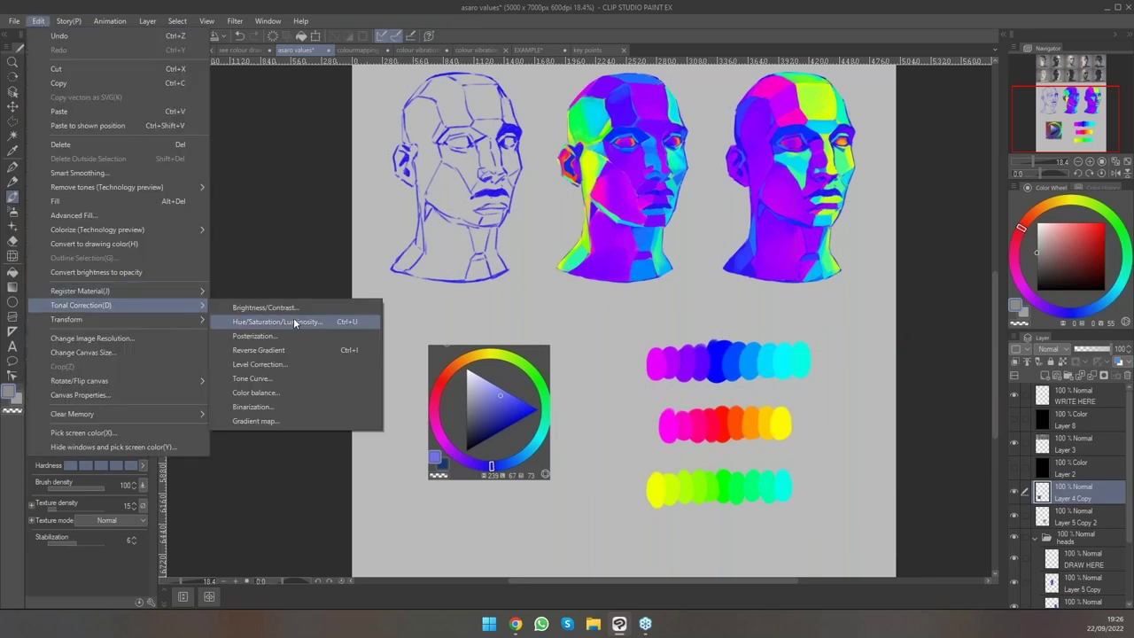
click(296, 321)
drag(848, 425, 743, 426)
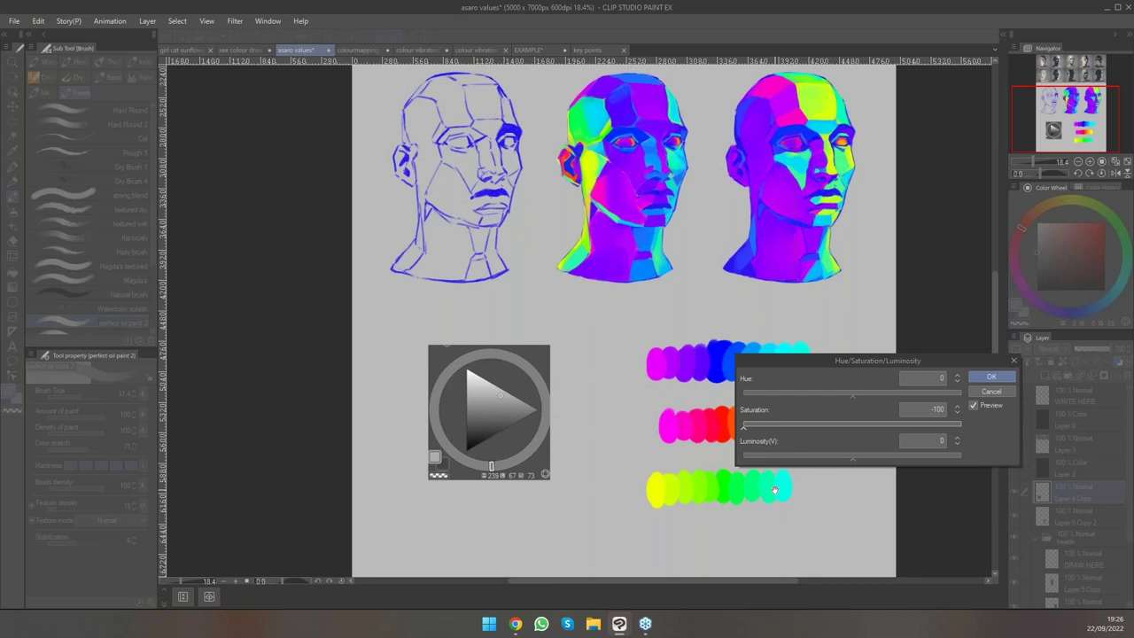
click(992, 391)
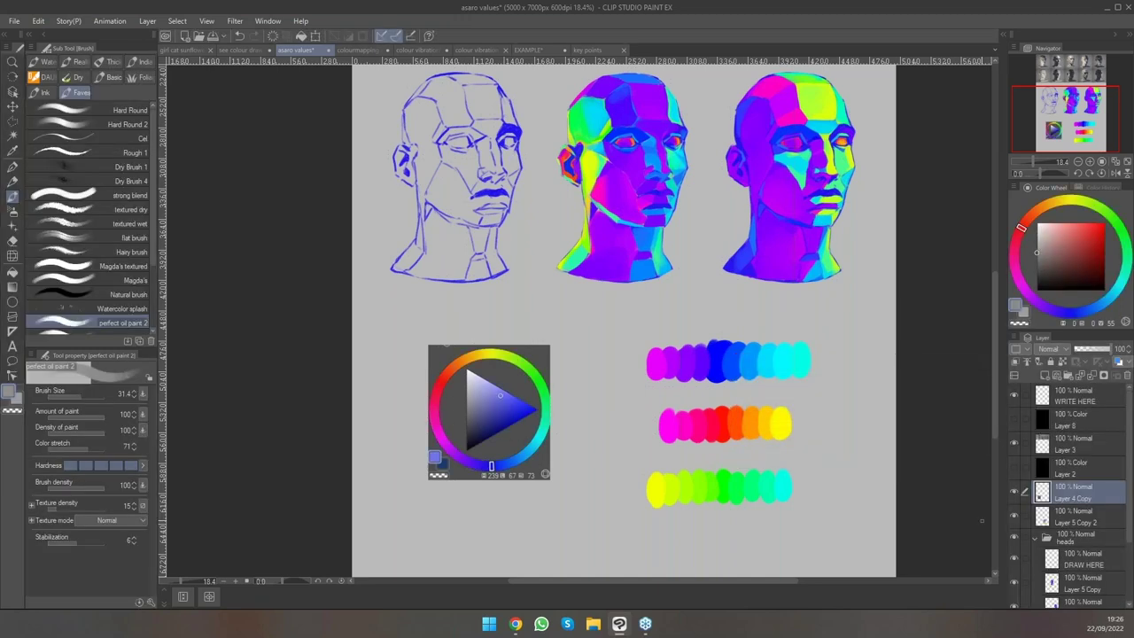
Select Layer 2 and make it visible again to examine the greyscale values of the colour wheel and swatch rows.
scroll(849, 385, down, 3)
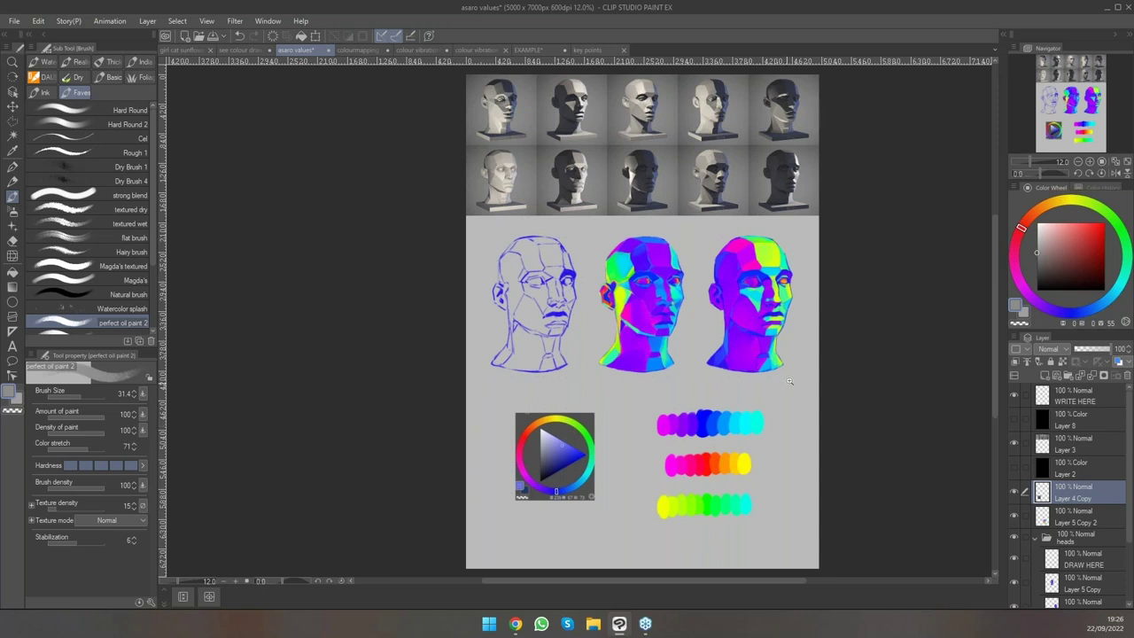
scroll(750, 382, up, 3)
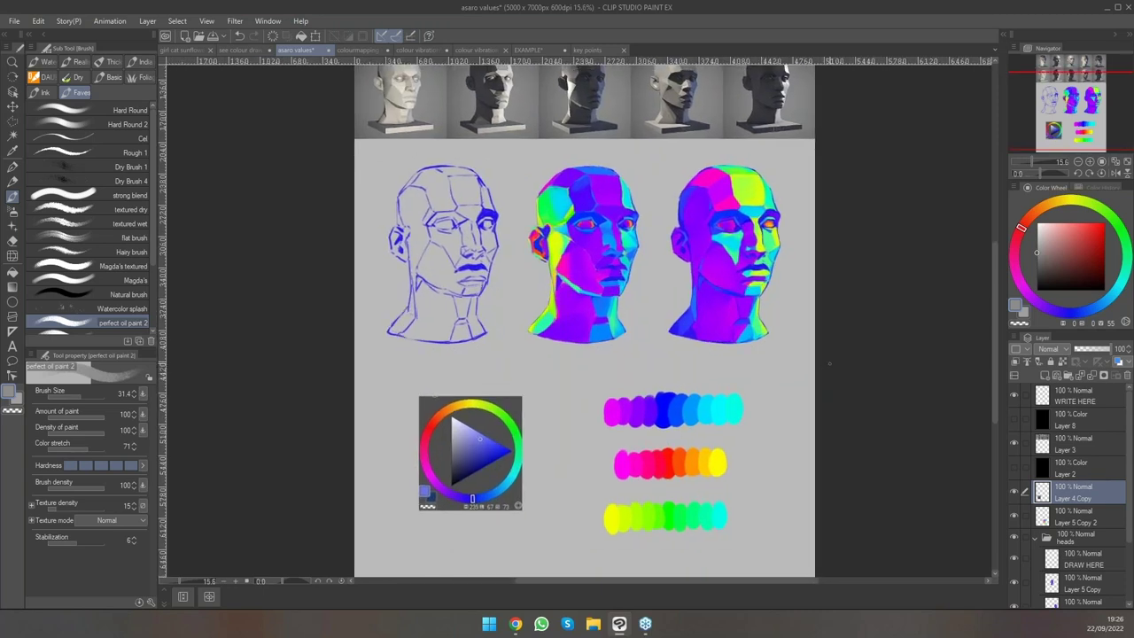
click(1049, 471)
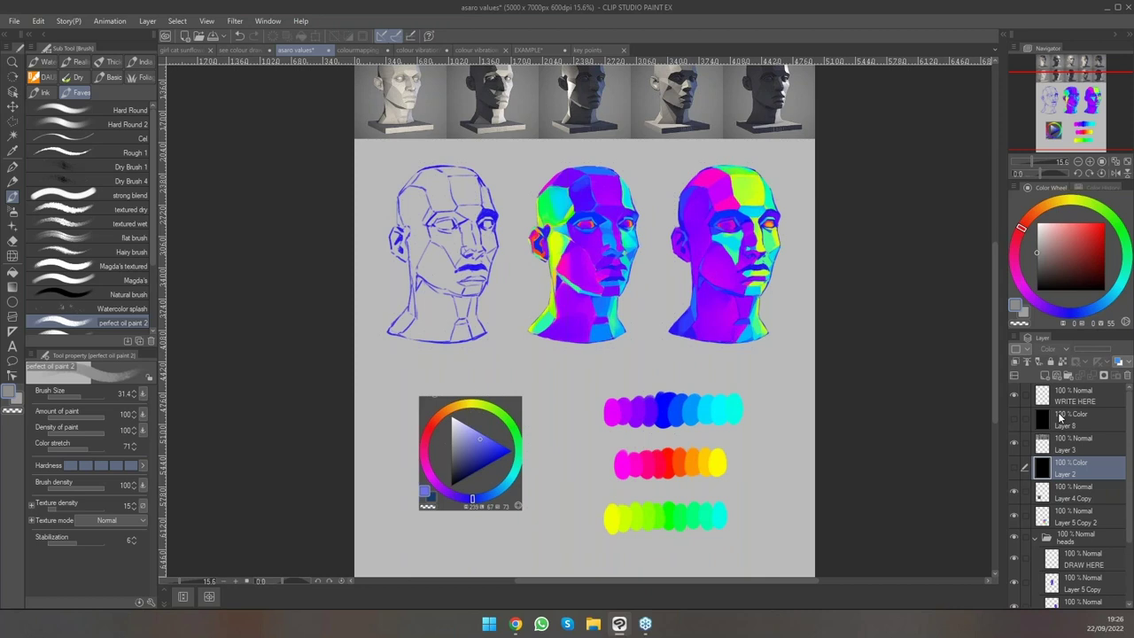
click(1014, 470)
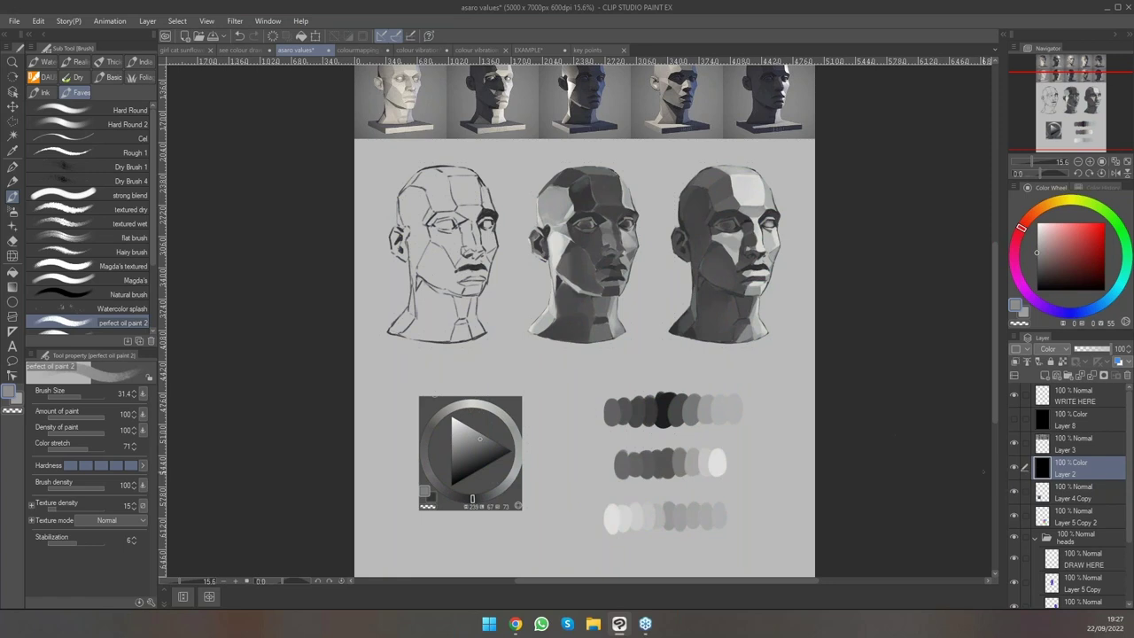
scroll(710, 383, up, 3)
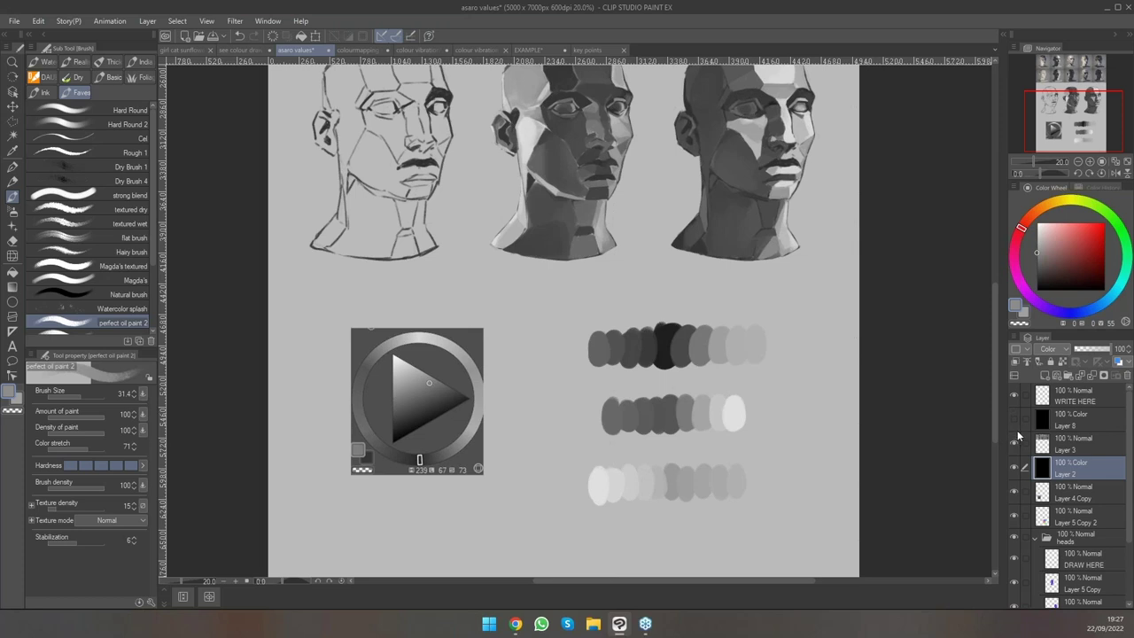
Hide Layer 2 and prepare the WRITE HERE layer for annotating in black.
click(1015, 467)
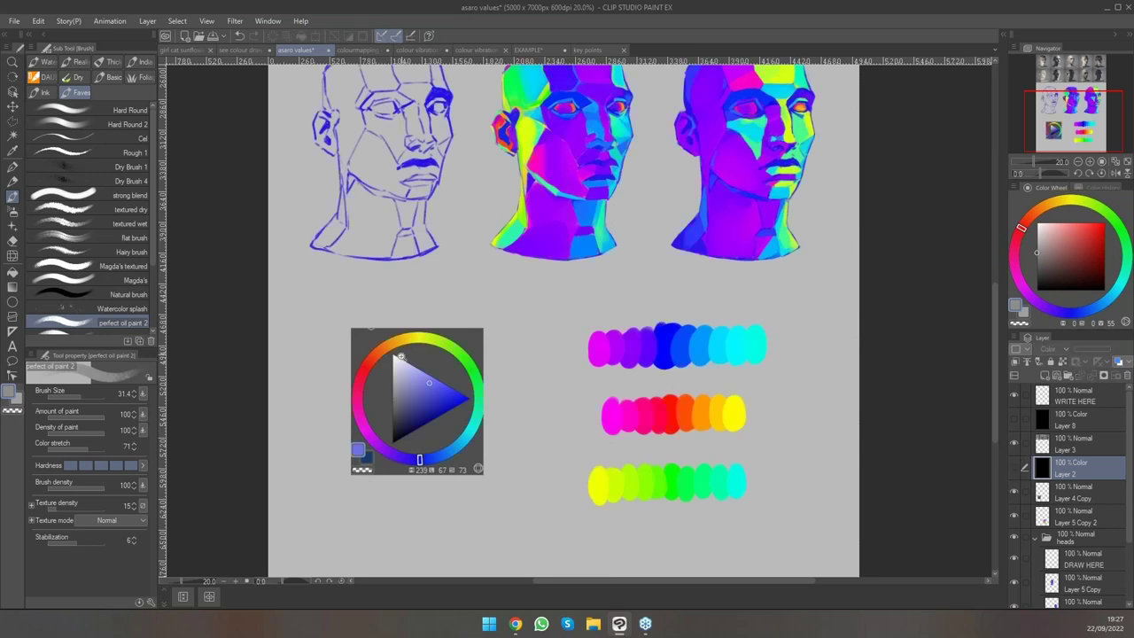
scroll(411, 347, up, 1)
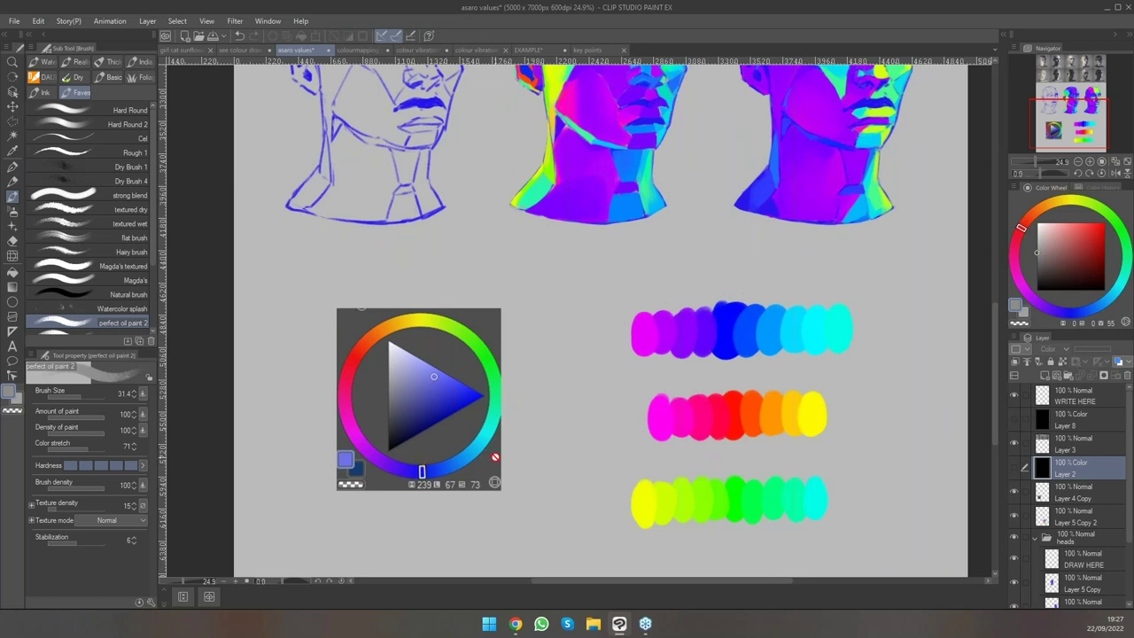
ctrl+click(1061, 392)
click(1061, 393)
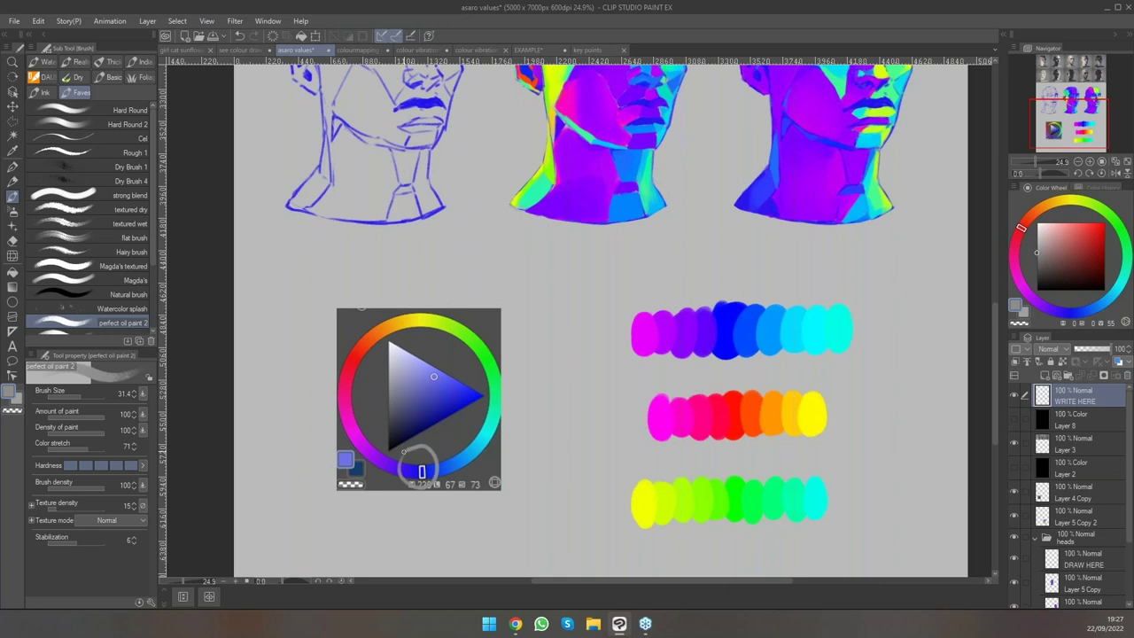
key(d)
Circle blue on the colour wheel image's hue ring, draw arrows along the ring away from it, and undo the strokes.
mouse_move(418, 461)
mouse_down()
mouse_move(413, 470)
mouse_move(477, 453)
mouse_up()
mouse_move(403, 469)
mouse_down()
mouse_move(362, 442)
mouse_move(364, 453)
mouse_up()
drag(362, 441, 372, 442)
key(ctrl+z)
key(ctrl+z)
key(ctrl+z)
key(ctrl+z)
key(ctrl+z)
key(ctrl+z)
key(ctrl+z)
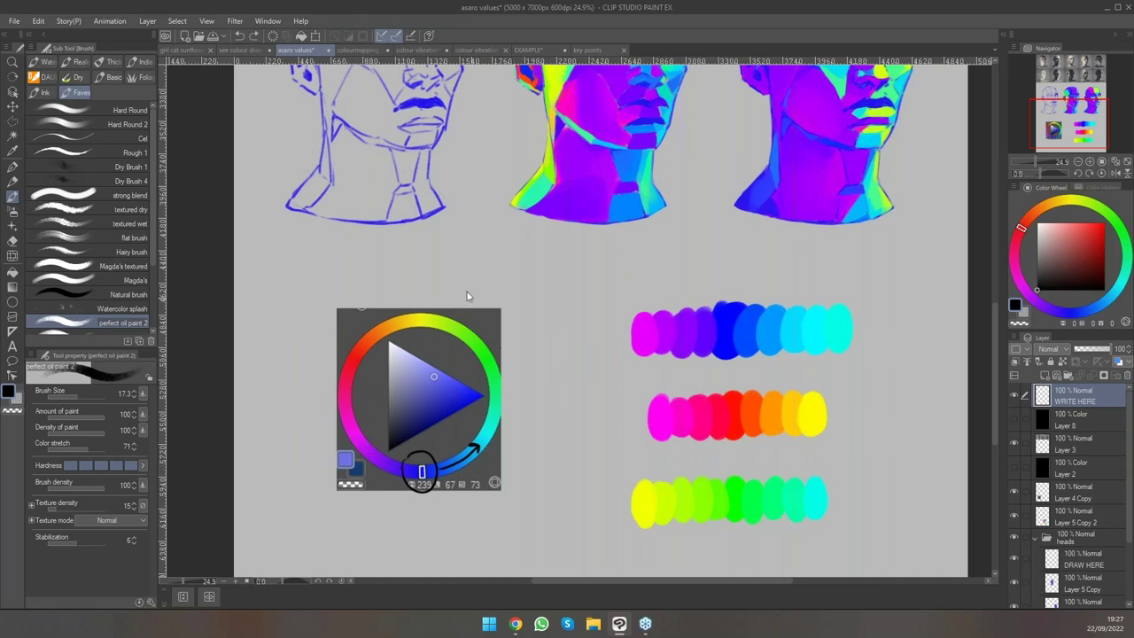
mouse_move(365, 454)
mouse_down()
mouse_move(342, 368)
mouse_move(355, 386)
mouse_move(406, 321)
mouse_move(411, 331)
mouse_move(457, 328)
mouse_move(484, 356)
mouse_move(495, 400)
mouse_move(493, 433)
mouse_move(438, 468)
mouse_move(451, 472)
mouse_up()
key(ctrl+z)
key(ctrl+z)
key(ctrl+z)
key(ctrl+z)
key(ctrl+z)
key(ctrl+z)
Circle red, green and blue on the colour wheel image's hue ring, and undo the circles.
mouse_move(363, 352)
mouse_down()
mouse_move(354, 383)
mouse_move(366, 356)
mouse_up()
drag(472, 328, 484, 360)
mouse_move(416, 466)
mouse_down()
mouse_move(415, 493)
mouse_move(410, 463)
mouse_up()
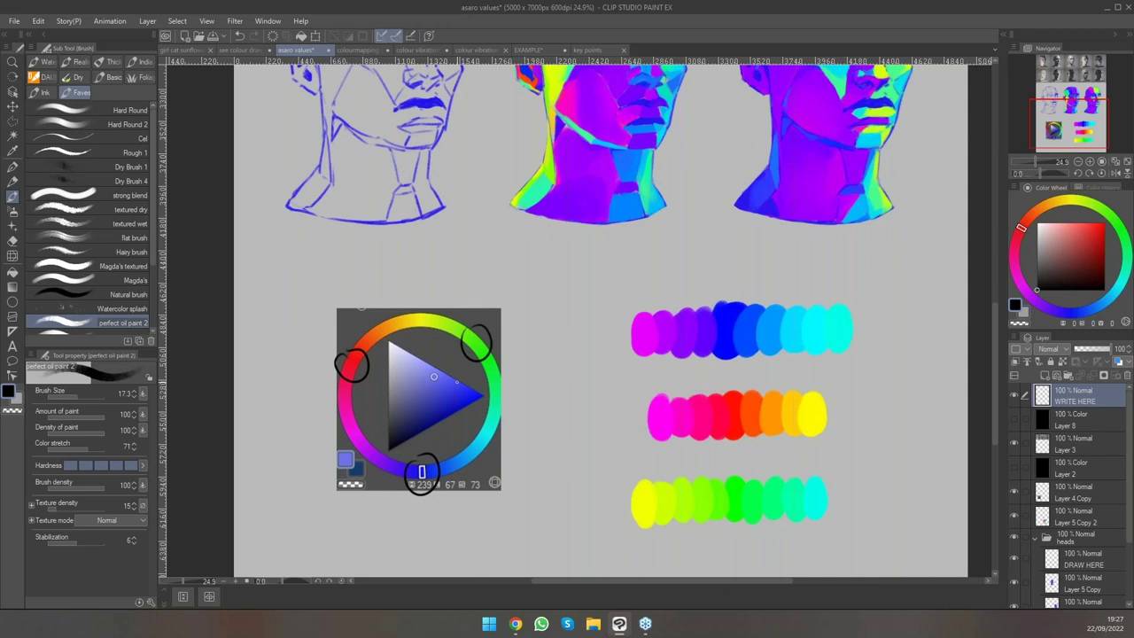
key(ctrl+z)
key(ctrl+z)
key(ctrl+z)
key(ctrl+z)
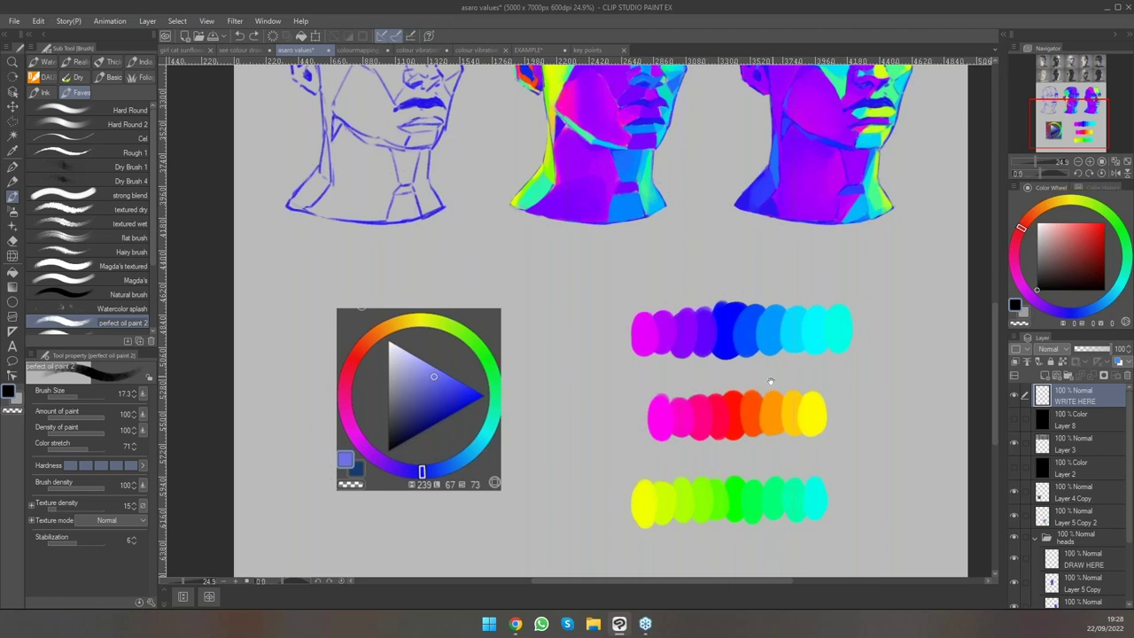
Circle yellow on the hue ring, draw arrows from it through green and cyan to blue, and undo the strokes.
scroll(748, 385, down, 3)
drag(776, 391, 696, 424)
scroll(591, 473, up, 2)
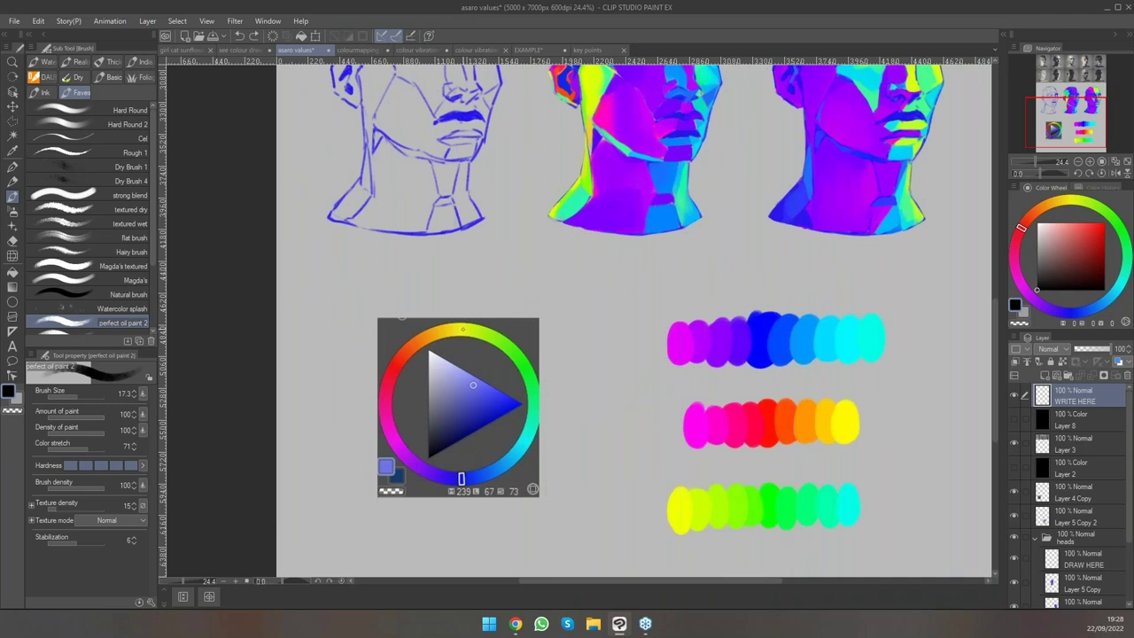
mouse_move(454, 318)
mouse_down()
mouse_move(537, 384)
mouse_move(540, 365)
mouse_move(522, 443)
mouse_move(528, 434)
mouse_move(477, 477)
mouse_up()
key(ctrl+z)
key(ctrl+z)
drag(479, 476, 491, 477)
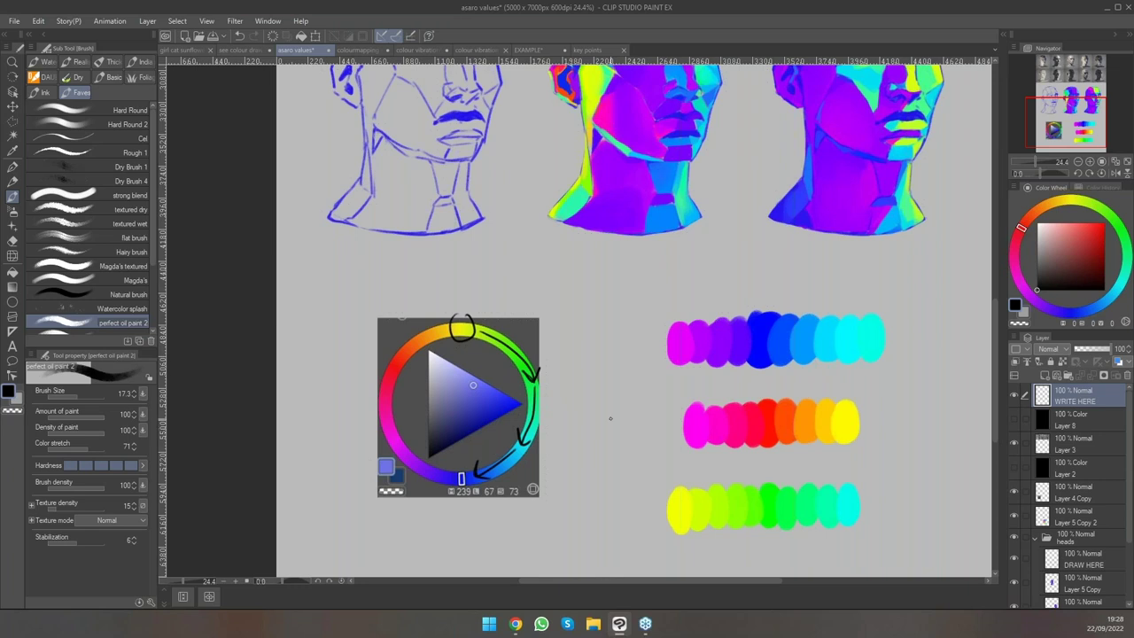
key(ctrl+z)
key(ctrl+z)
key(ctrl+z)
key(ctrl+z)
key(ctrl+z)
key(ctrl+z)
key(ctrl+z)
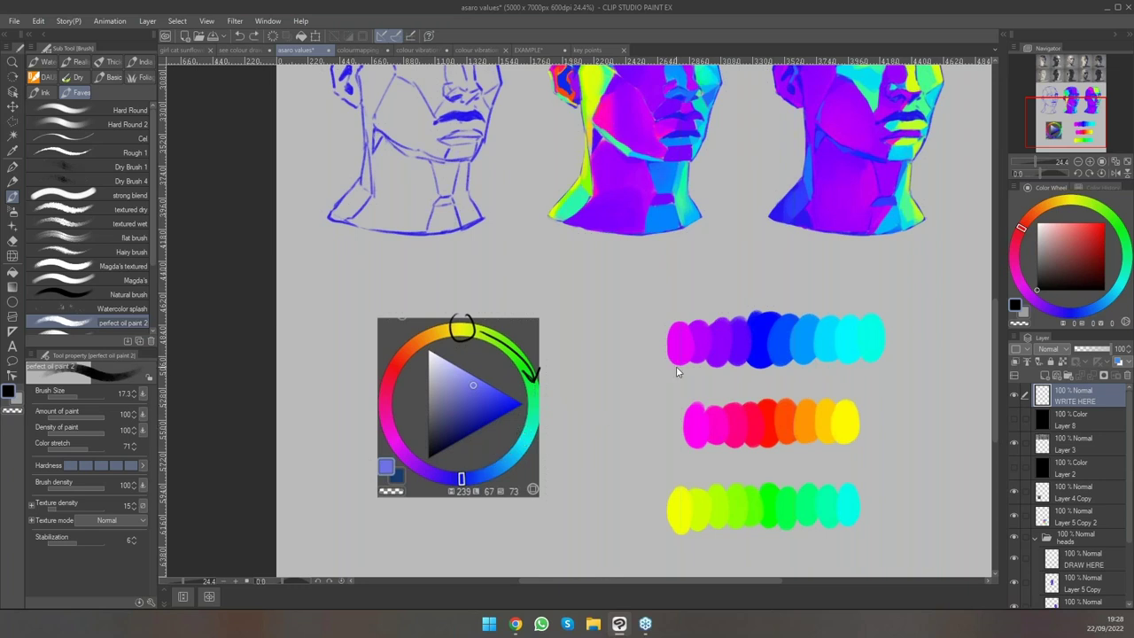
Circle the ear area of the middle coloured head, and undo the marks.
scroll(677, 370, up, 5)
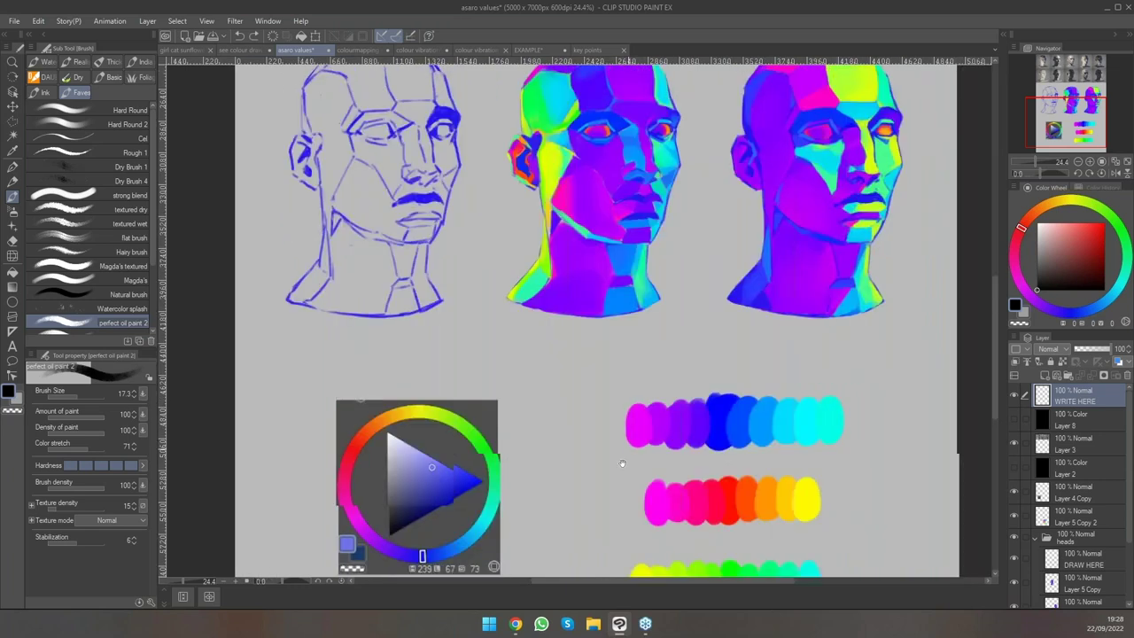
scroll(673, 383, down, 3)
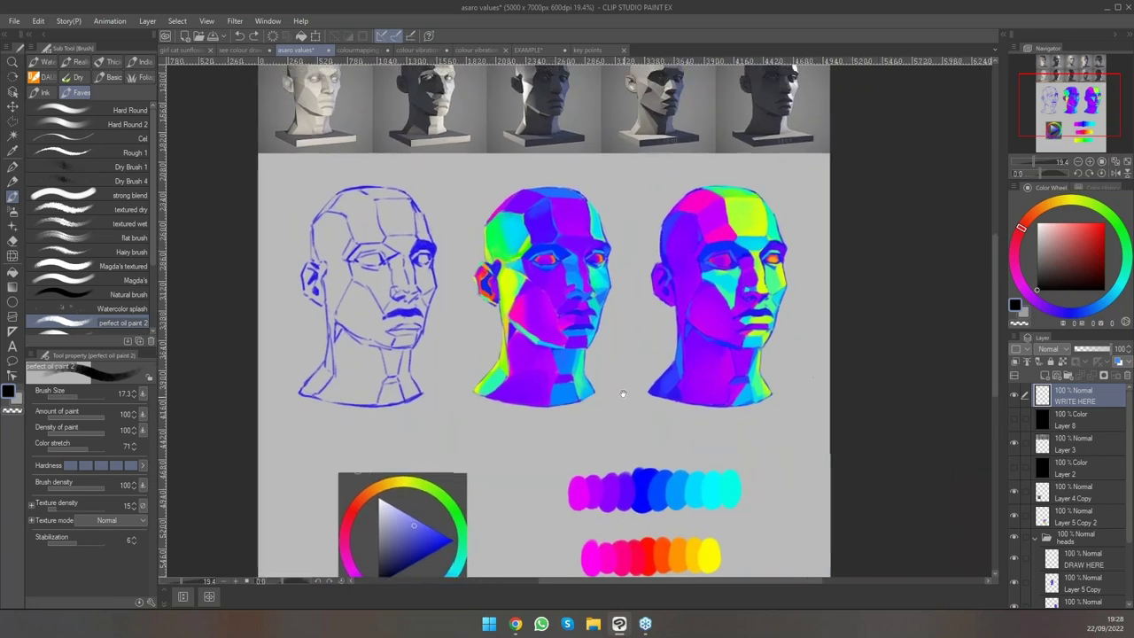
scroll(646, 426, down, 2)
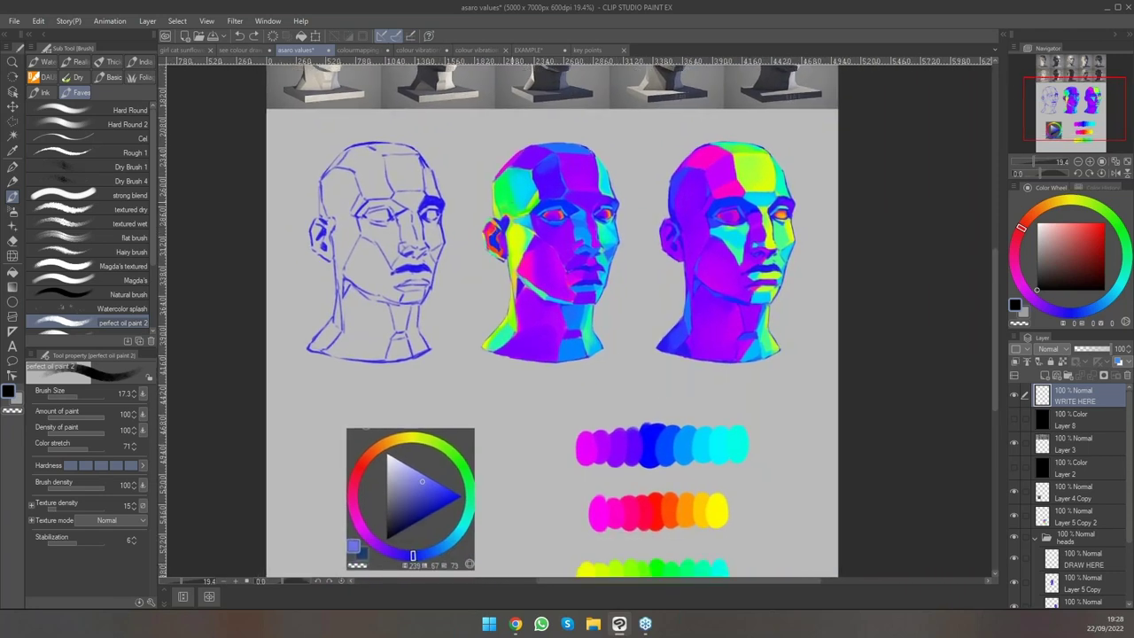
drag(487, 246, 475, 264)
key(ctrl+z)
mouse_move(472, 260)
mouse_down()
mouse_move(487, 241)
mouse_move(489, 252)
mouse_move(501, 246)
mouse_up()
key(ctrl+z)
key(ctrl+z)
Circle the red and magenta swatches and link them for a greyscale comparison with Layer 2 shown, hide Layer 2 and clear the marks.
scroll(705, 391, down, 1)
drag(653, 465, 657, 468)
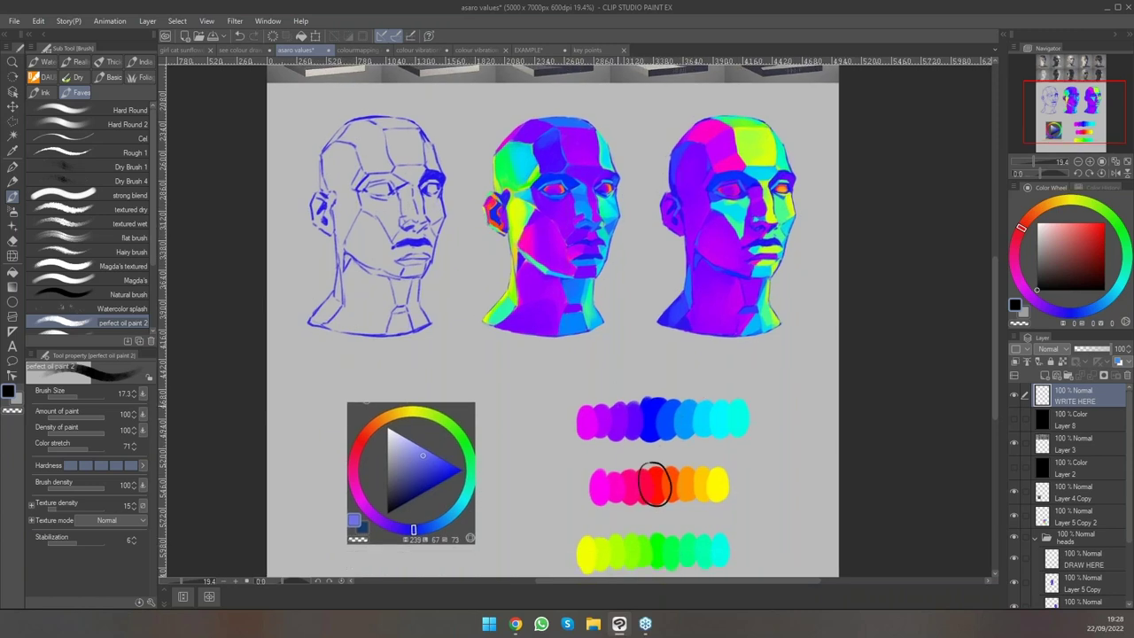
key(ctrl+z)
key(ctrl+z)
click(1014, 468)
key(ctrl+y)
key(ctrl+y)
mouse_move(611, 450)
mouse_down()
mouse_move(578, 410)
mouse_move(599, 438)
mouse_up()
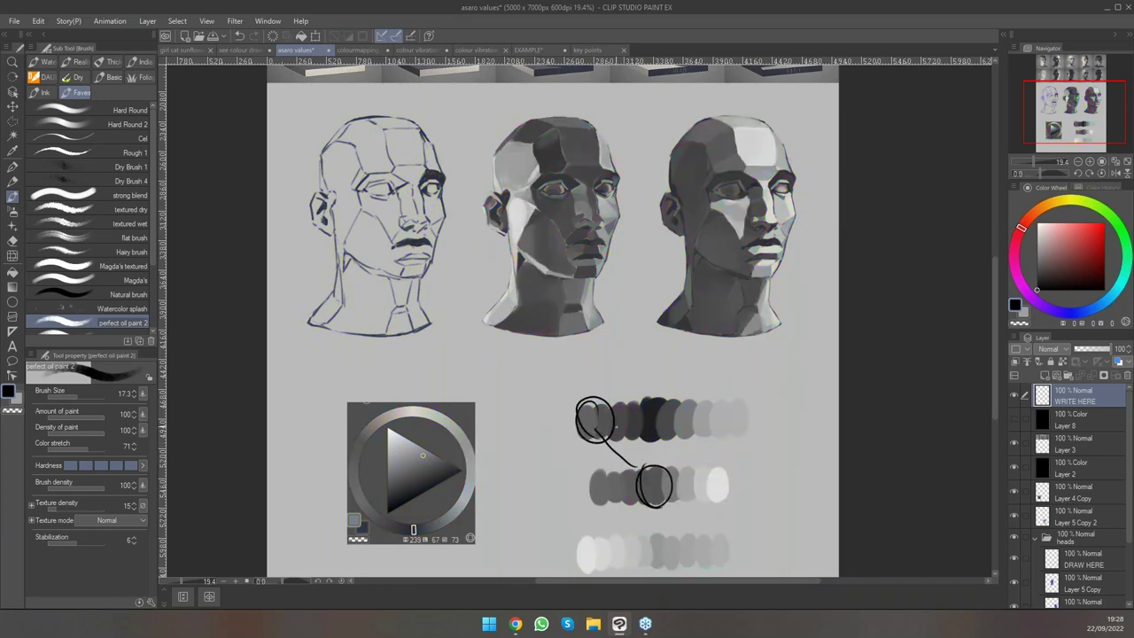
click(1014, 470)
key(Delete)
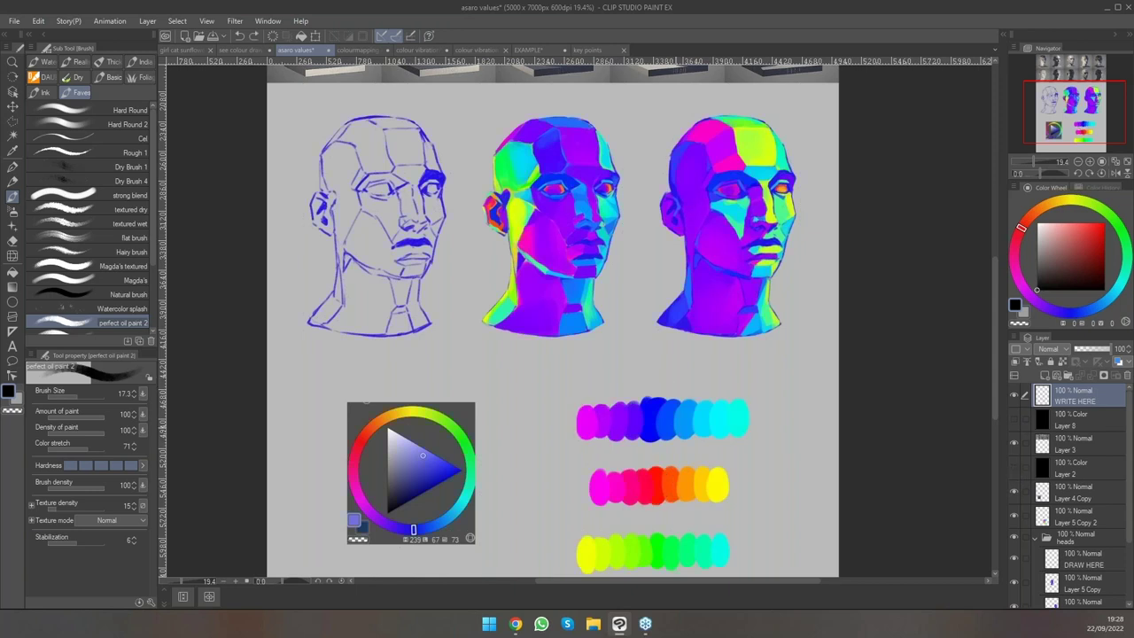
Mark the red swatch in the middle row and the purple swatches above it, and remove the marks.
scroll(550, 319, down, 1)
mouse_move(648, 434)
mouse_down()
mouse_move(663, 472)
mouse_move(650, 435)
mouse_up()
key(Delete)
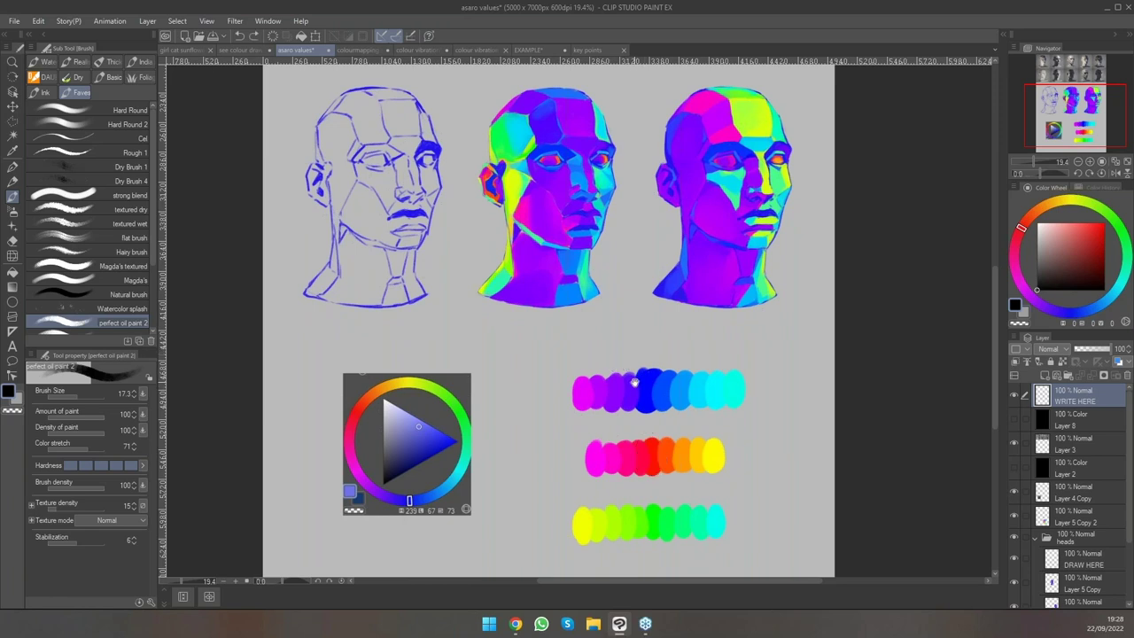
scroll(635, 383, up, 1)
mouse_move(608, 390)
mouse_down()
mouse_move(610, 429)
mouse_move(608, 392)
mouse_move(652, 498)
mouse_move(659, 450)
mouse_up()
key(ctrl+z)
key(ctrl+z)
Switch to the colourmapping example document and make its DRAW HERE layer active.
scroll(687, 440, up, 2)
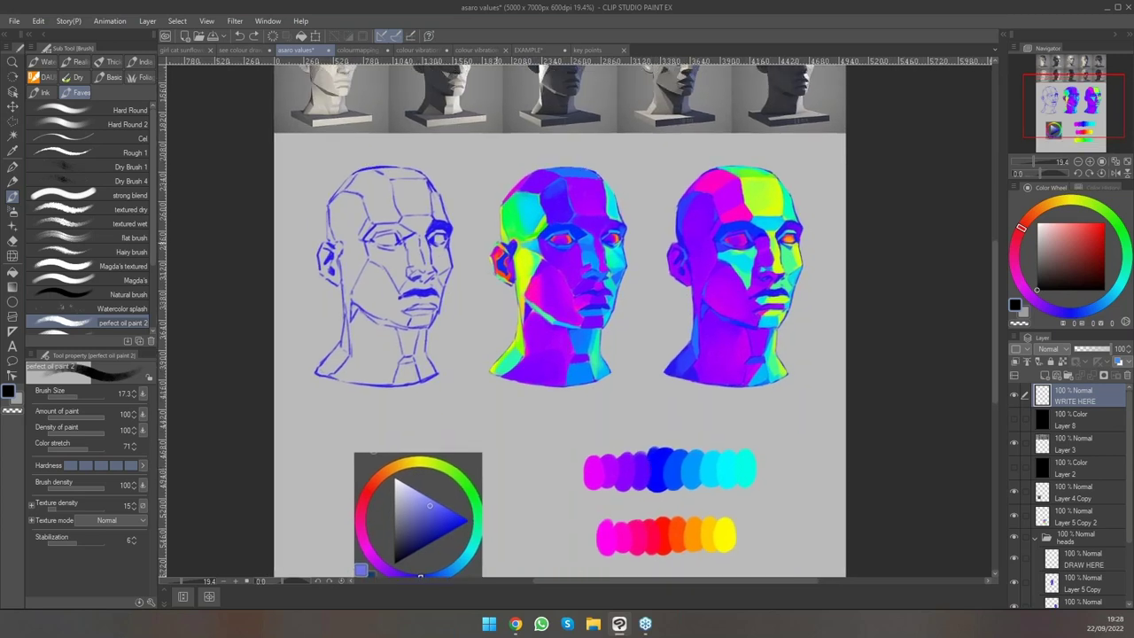
scroll(567, 318, up, 2)
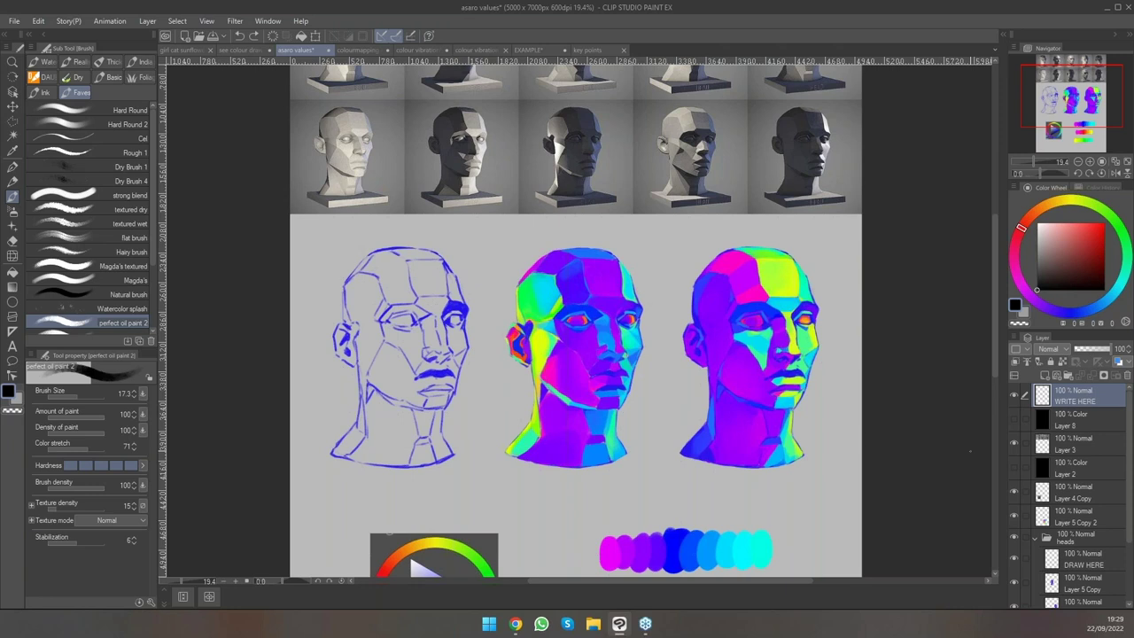
scroll(754, 436, down, 3)
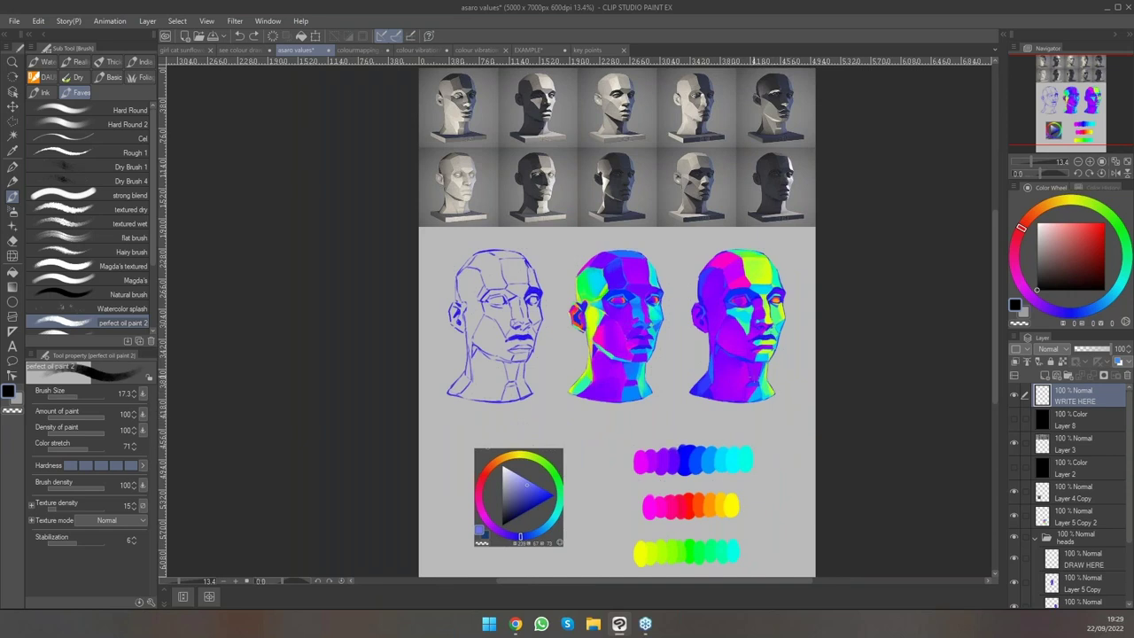
drag(755, 452, 729, 434)
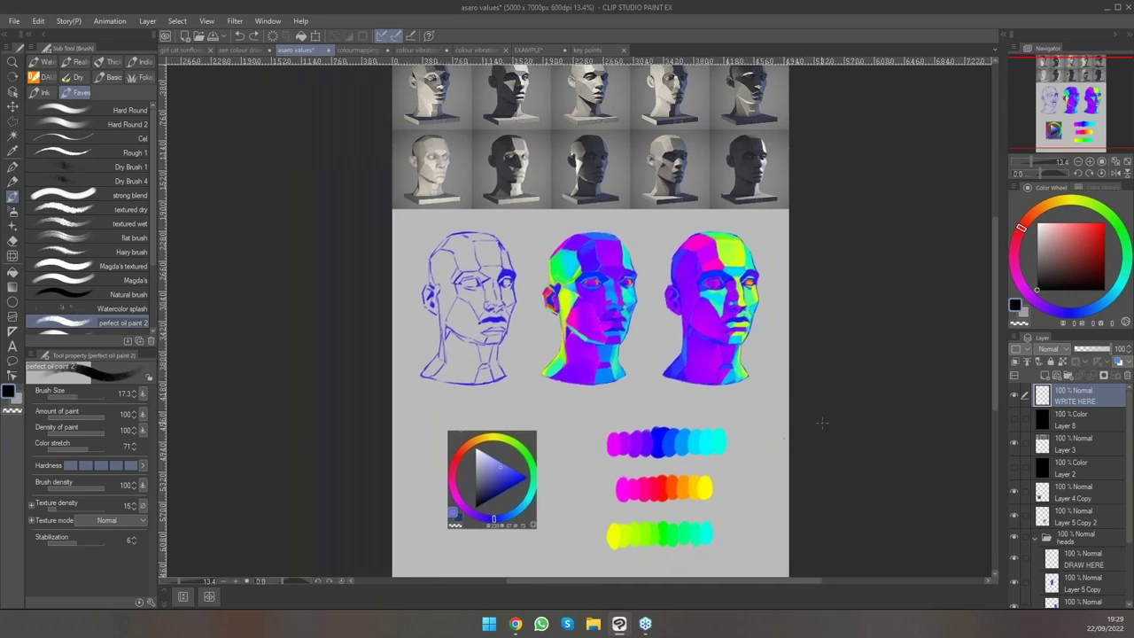
scroll(779, 434, down, 2)
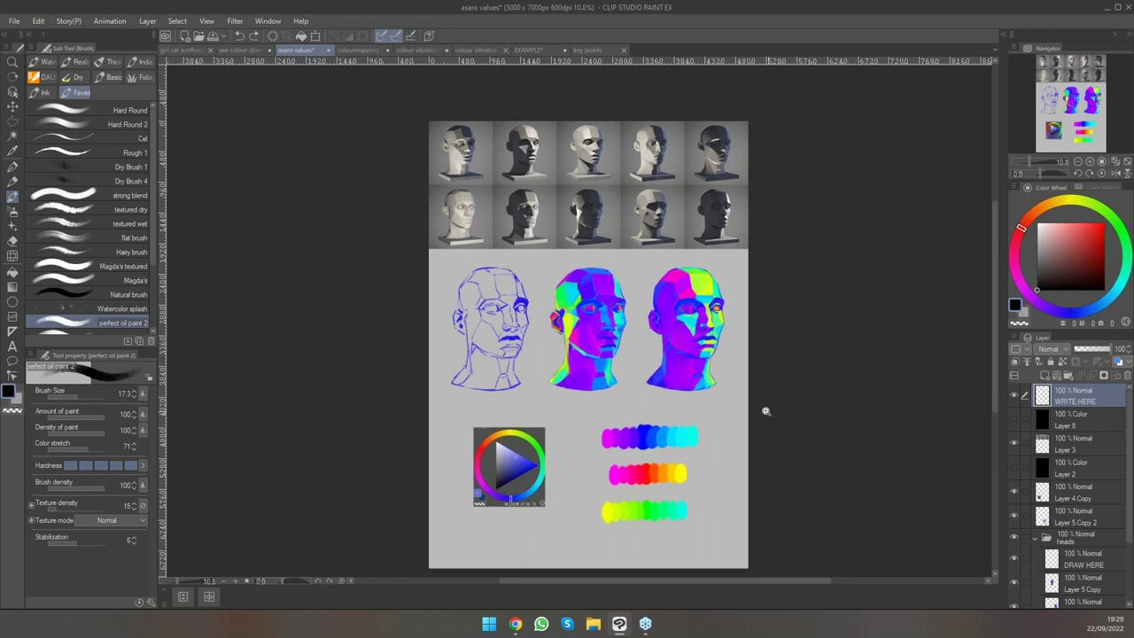
scroll(766, 411, up, 2)
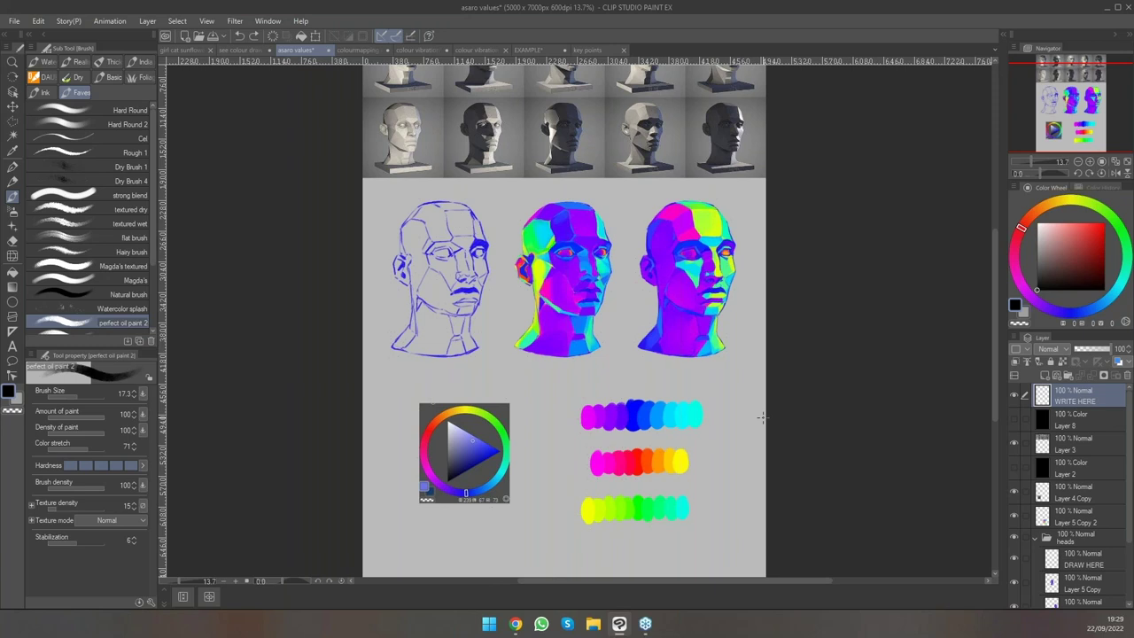
click(366, 52)
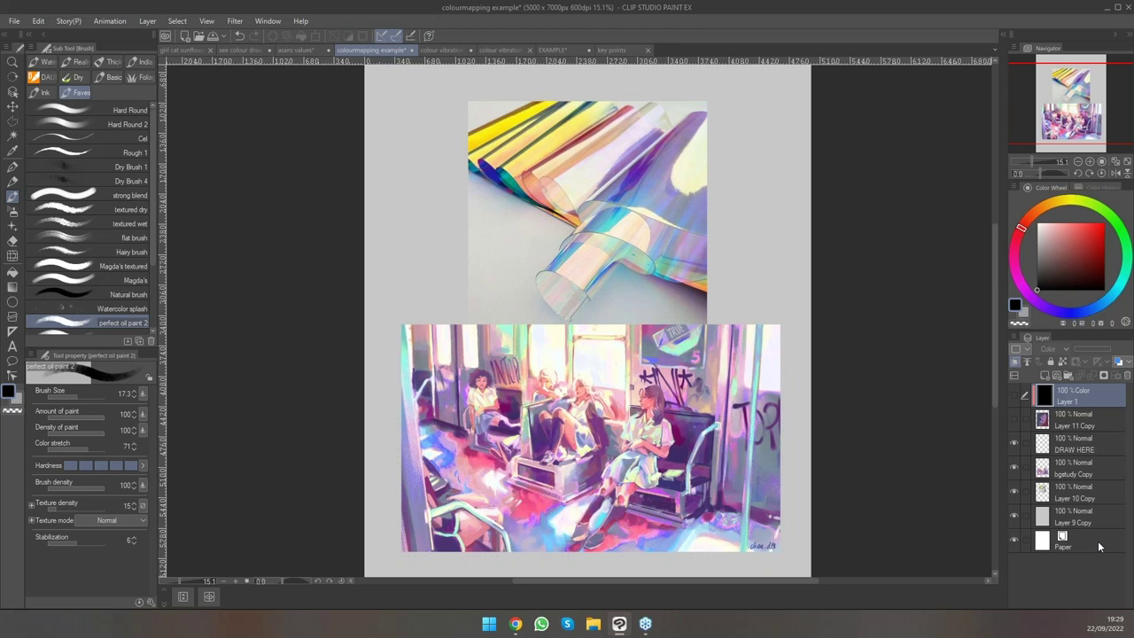
click(1051, 443)
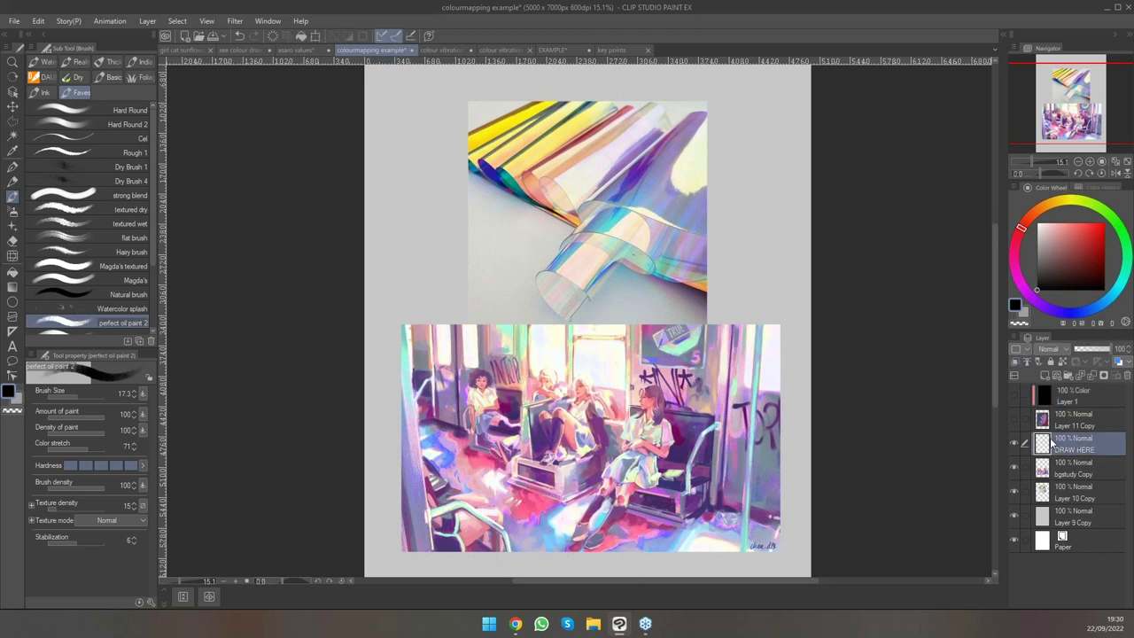
Outline the pale highlights on the foil roll, draw an arrow to the subway painting's bright window, and undo the marks.
mouse_move(581, 255)
mouse_down()
mouse_move(582, 288)
mouse_move(605, 259)
mouse_move(583, 237)
mouse_move(623, 222)
mouse_move(608, 219)
mouse_move(642, 250)
mouse_move(626, 210)
mouse_move(612, 338)
mouse_up()
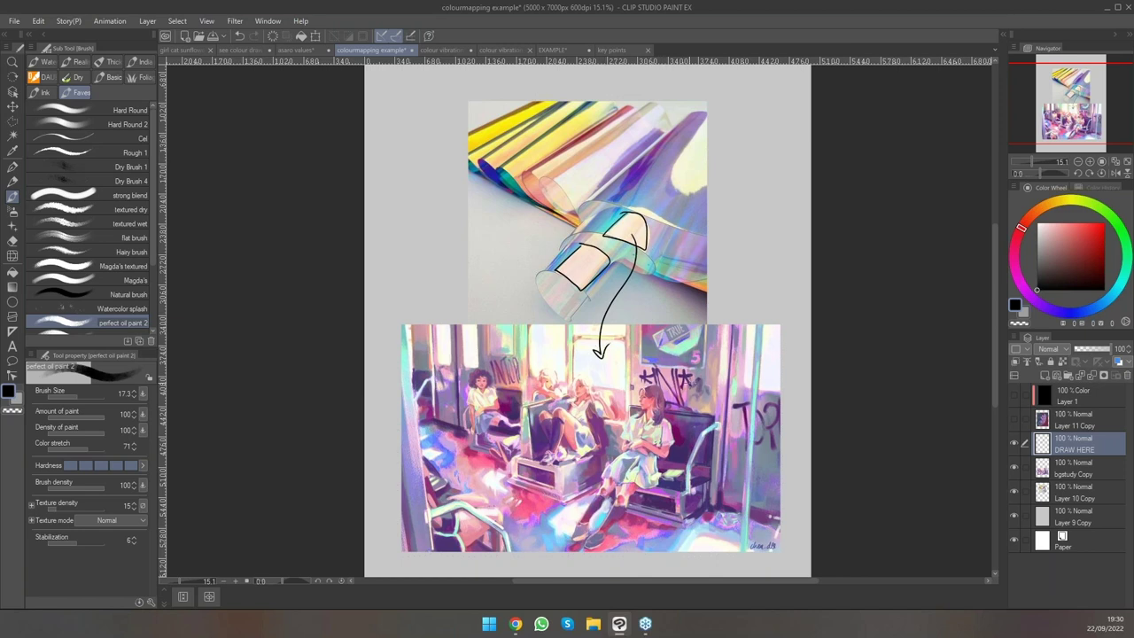
key(ctrl+z)
key(ctrl+z)
key(ctrl+z)
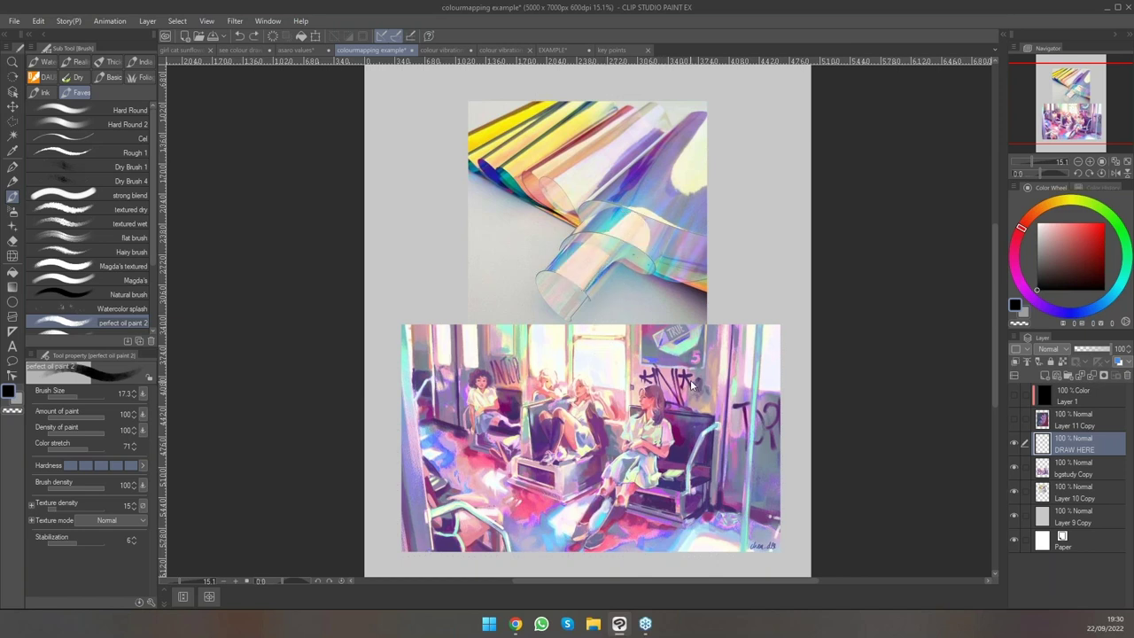
mouse_move(613, 209)
mouse_down()
mouse_move(593, 228)
mouse_move(609, 235)
mouse_move(632, 209)
mouse_move(611, 205)
mouse_up()
mouse_move(574, 244)
mouse_down()
mouse_move(548, 271)
mouse_move(576, 241)
mouse_up()
key(ctrl+z)
key(ctrl+z)
Outline areas of the subway painting, and undo the outlines.
mouse_move(544, 510)
mouse_down()
mouse_move(566, 542)
mouse_move(543, 507)
mouse_up()
mouse_move(401, 310)
mouse_down()
mouse_move(404, 391)
mouse_move(399, 307)
mouse_up()
key(ctrl+z)
key(ctrl+z)
Outline the violet fold and rolled edges in the foil photo and an area of the subway painting, undoing each outline.
mouse_move(696, 105)
mouse_down()
mouse_move(602, 190)
mouse_move(662, 180)
mouse_move(692, 101)
mouse_up()
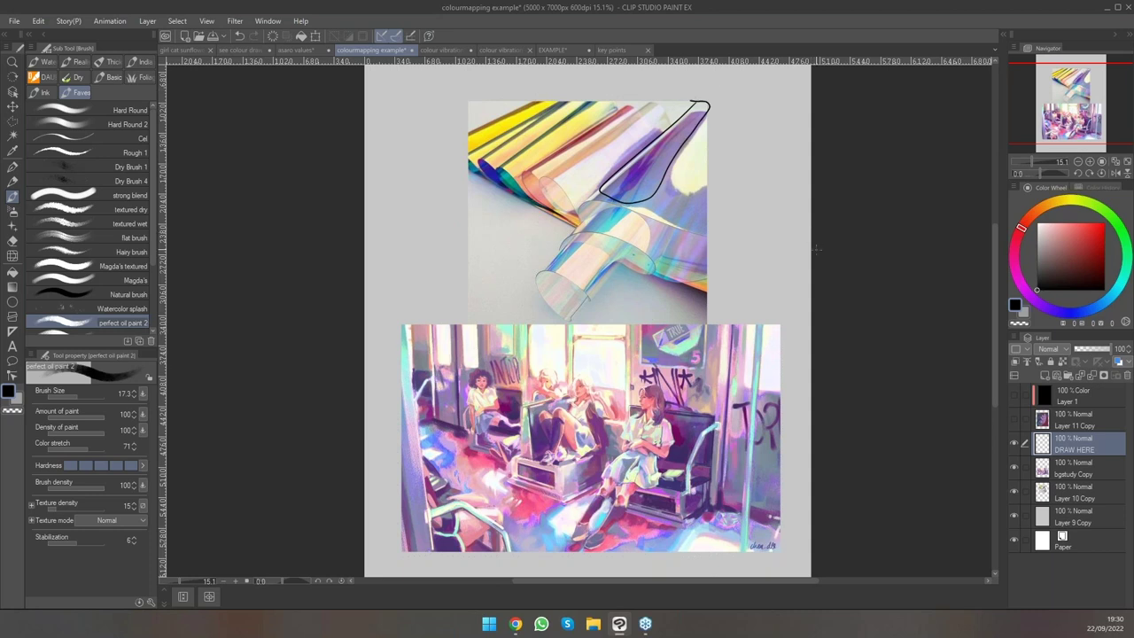
key(ctrl+z)
mouse_move(719, 332)
mouse_down()
mouse_move(688, 413)
mouse_move(716, 459)
mouse_move(736, 417)
mouse_move(723, 319)
mouse_up()
key(ctrl+z)
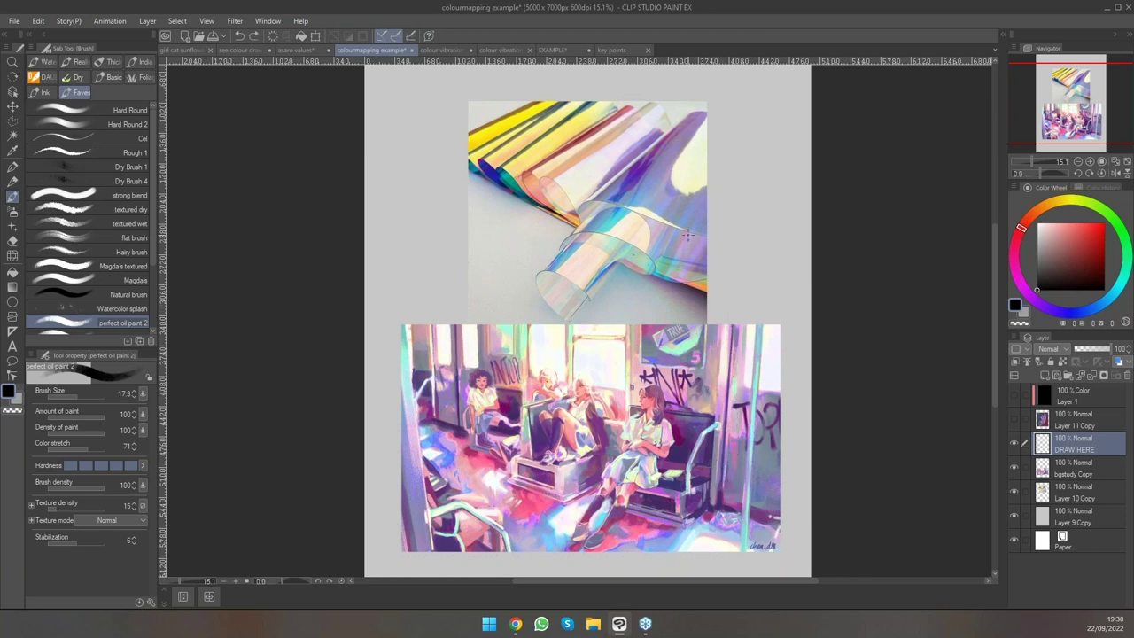
mouse_move(573, 113)
mouse_down()
mouse_move(521, 165)
mouse_move(582, 129)
mouse_move(590, 100)
mouse_up()
key(ctrl+z)
Compare the foil photo and subway painting in colour and greyscale by showing and hiding Layer 1.
scroll(612, 416, up, 3)
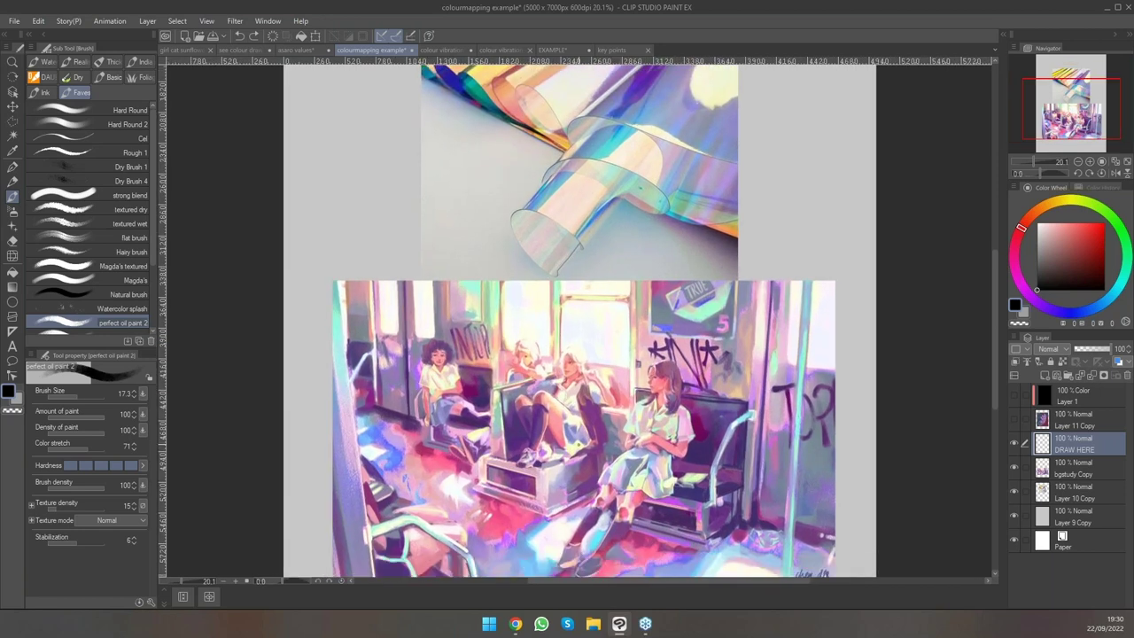
scroll(652, 412, down, 4)
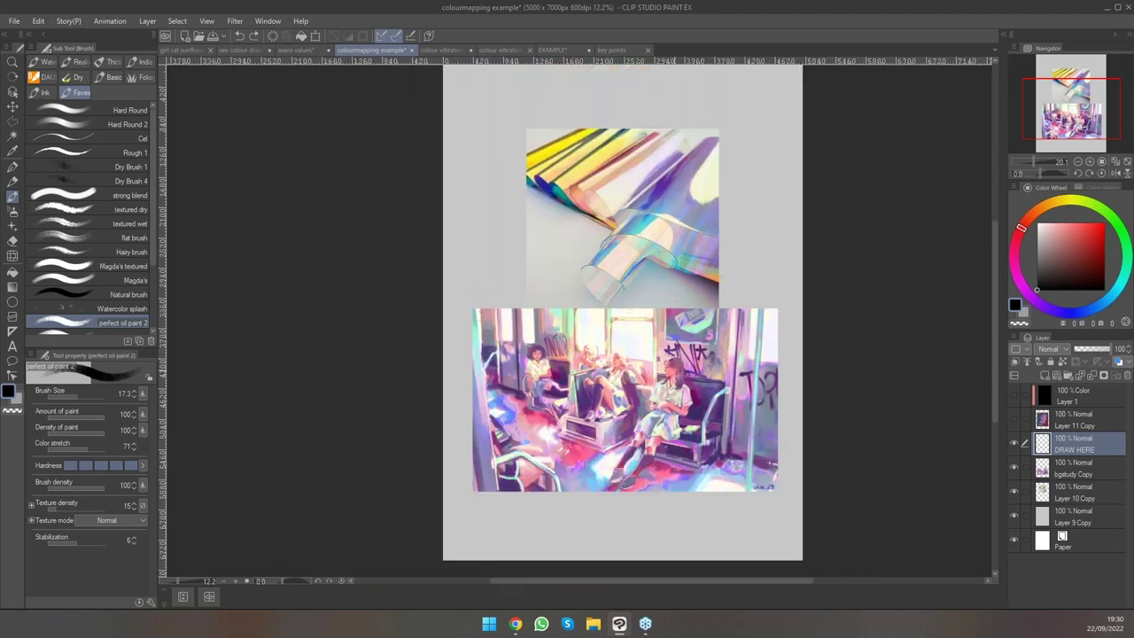
scroll(693, 358, up, 2)
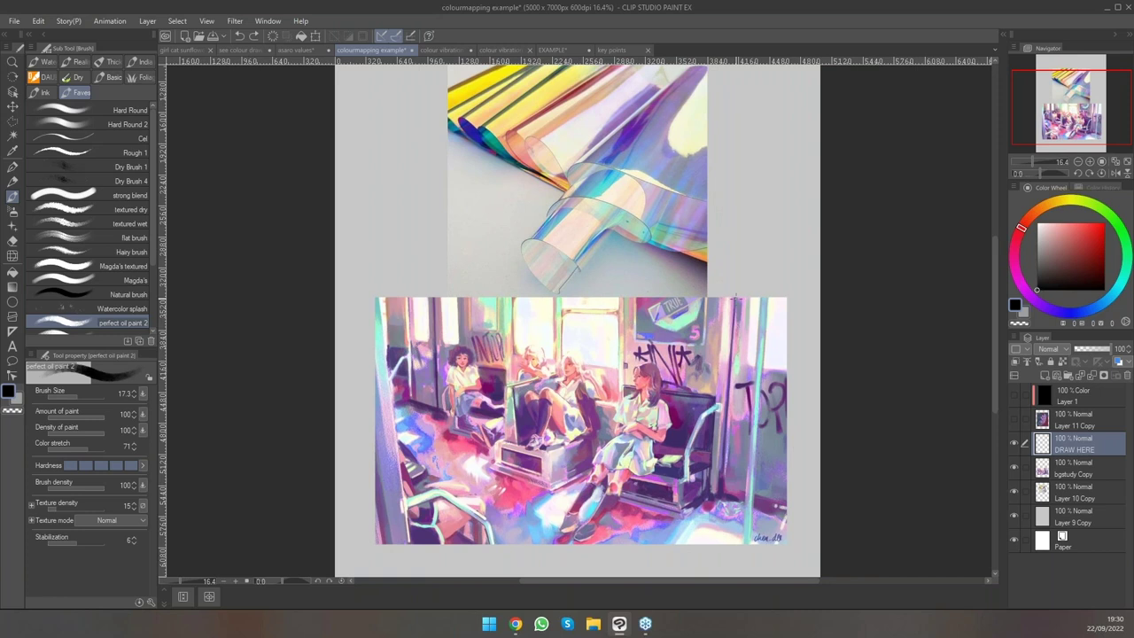
scroll(815, 372, down, 2)
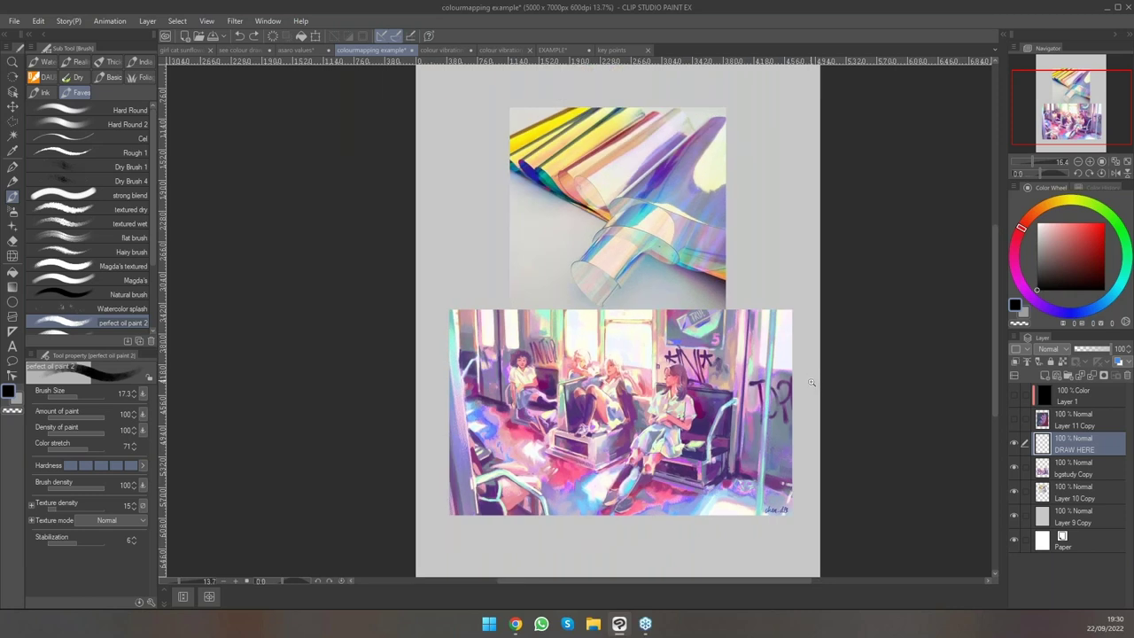
scroll(797, 410, down, 1)
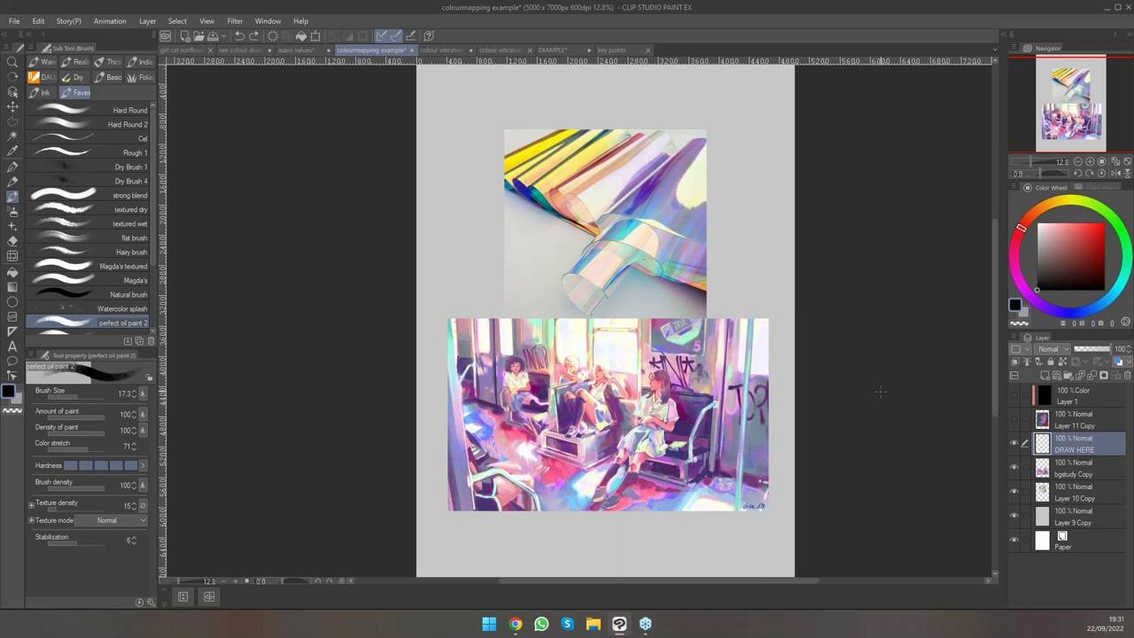
click(1049, 395)
click(1016, 395)
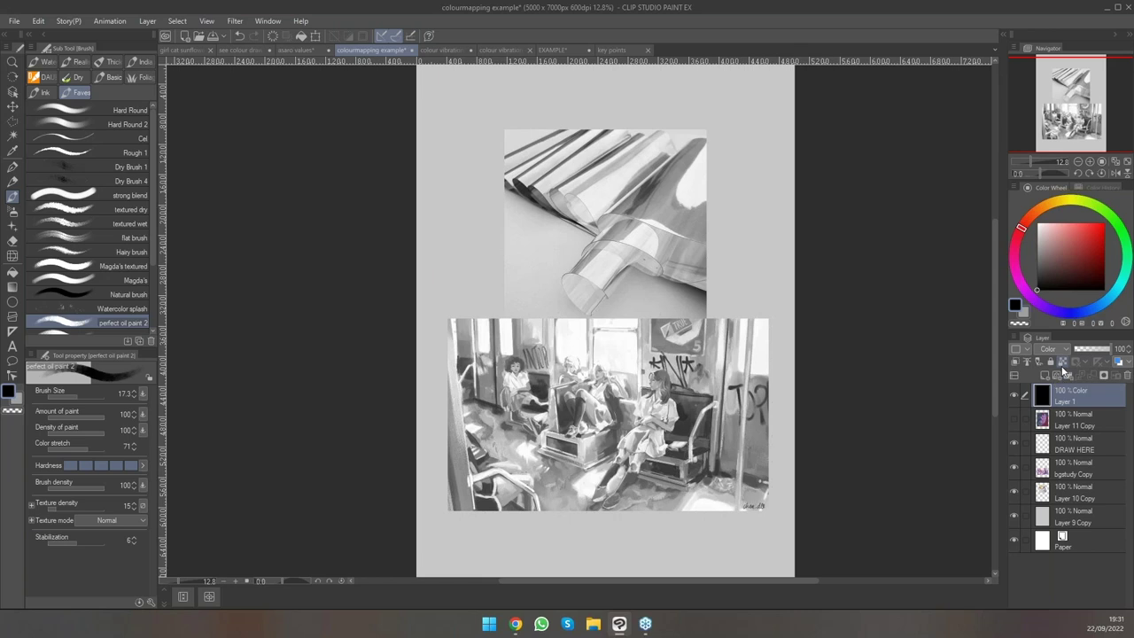
click(1014, 396)
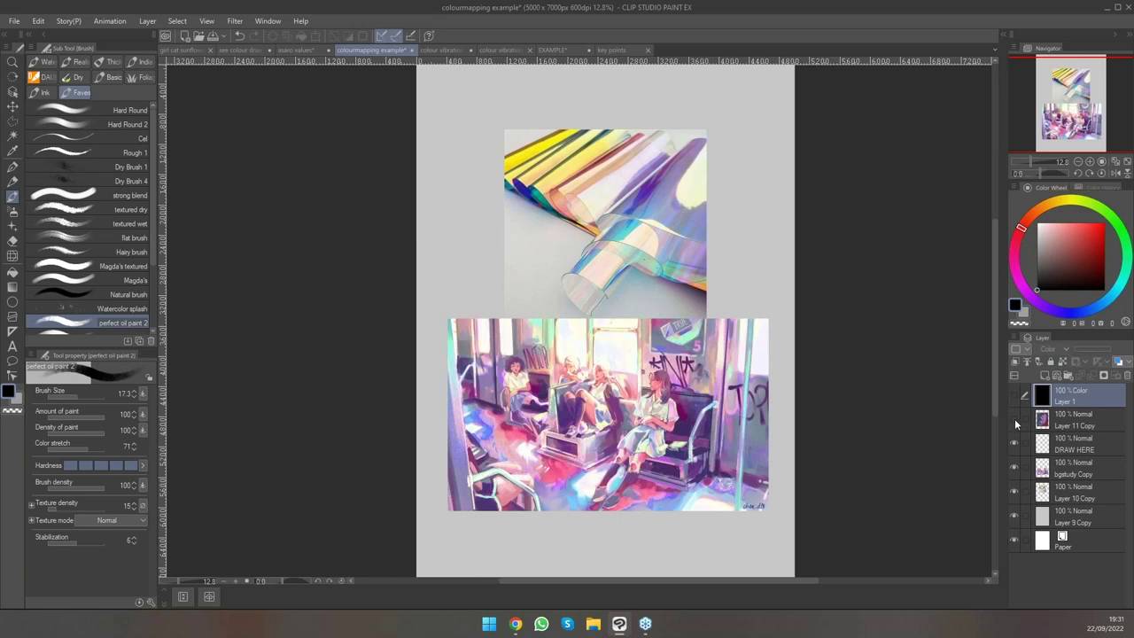
Show the guitar-hand painting on Layer 11 Copy and add a new layer above Layer 1.
click(1015, 418)
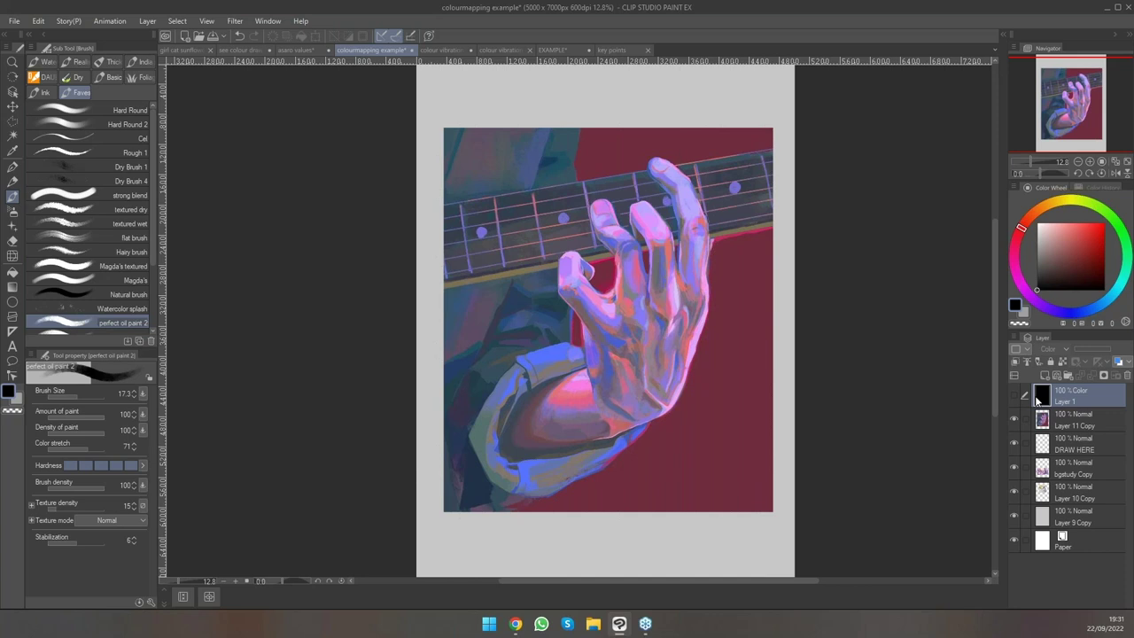
scroll(666, 290, up, 2)
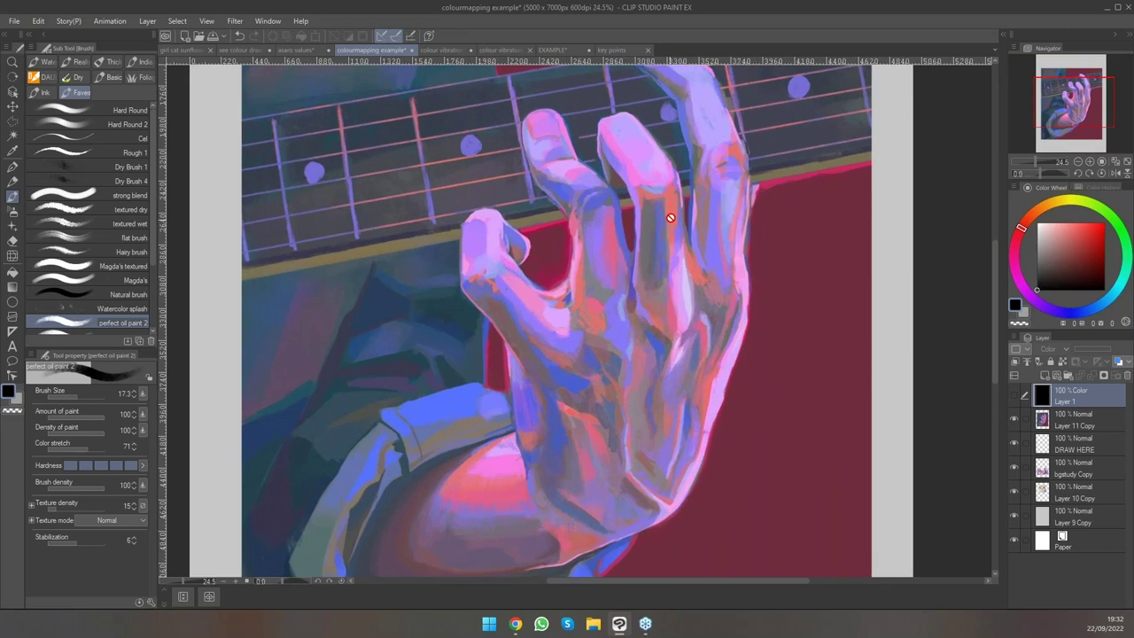
click(1046, 372)
mouse_move(664, 188)
mouse_down()
mouse_move(678, 252)
mouse_move(666, 181)
mouse_up()
key(ctrl+z)
scroll(735, 239, down, 2)
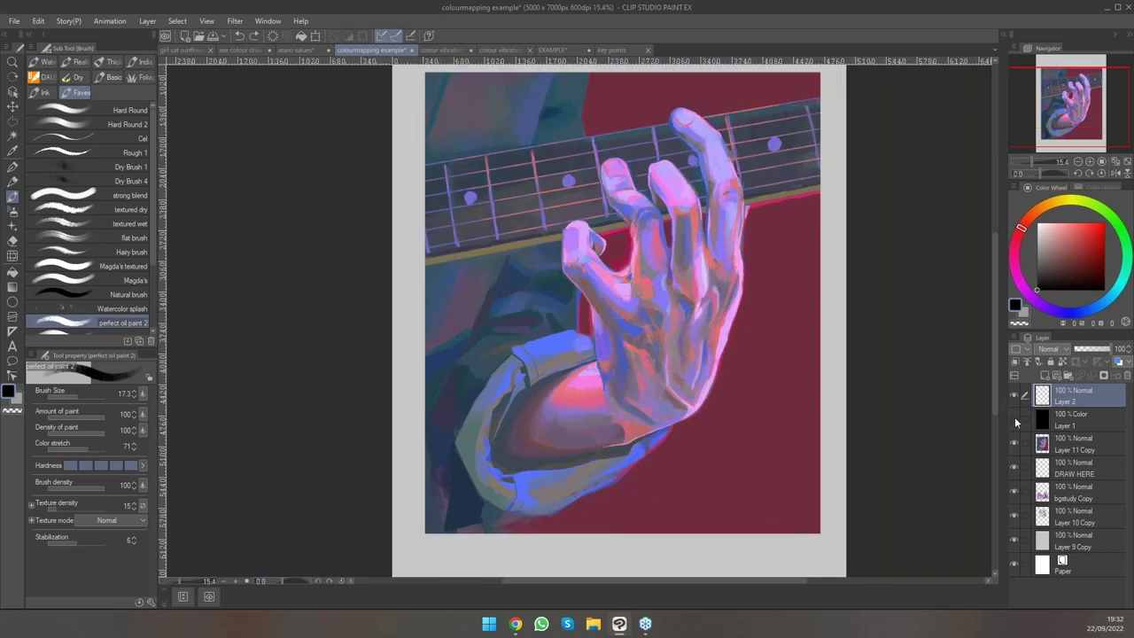
drag(837, 373, 816, 400)
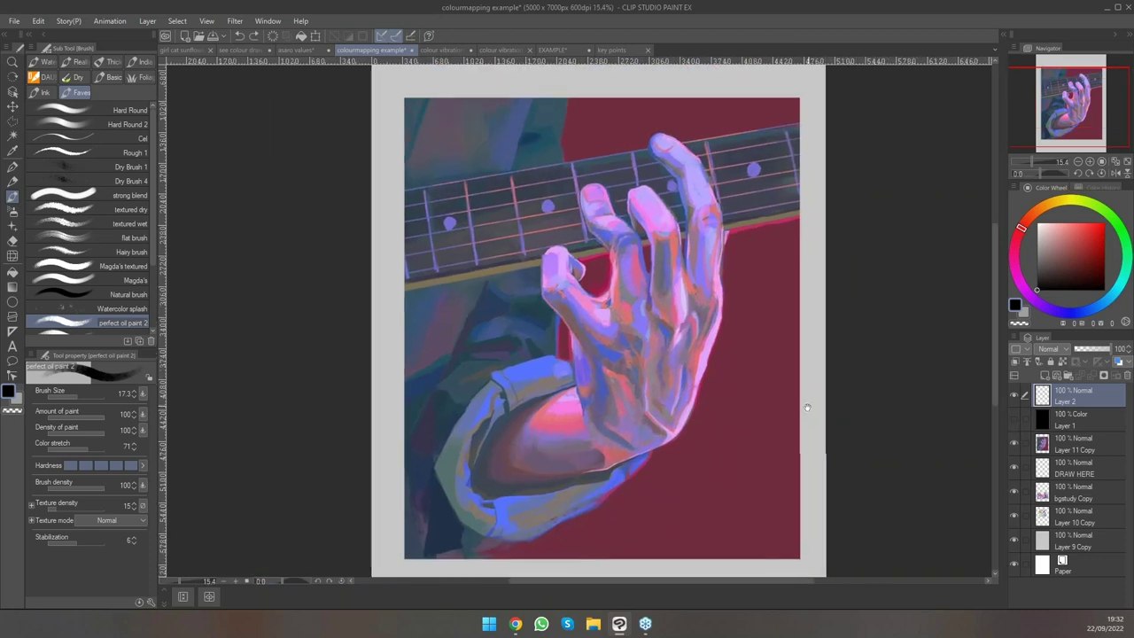
Compare the guitar-hand painting in greyscale and colour by showing and hiding Layer 1.
click(1015, 418)
scroll(806, 424, down, 5)
drag(806, 424, 663, 429)
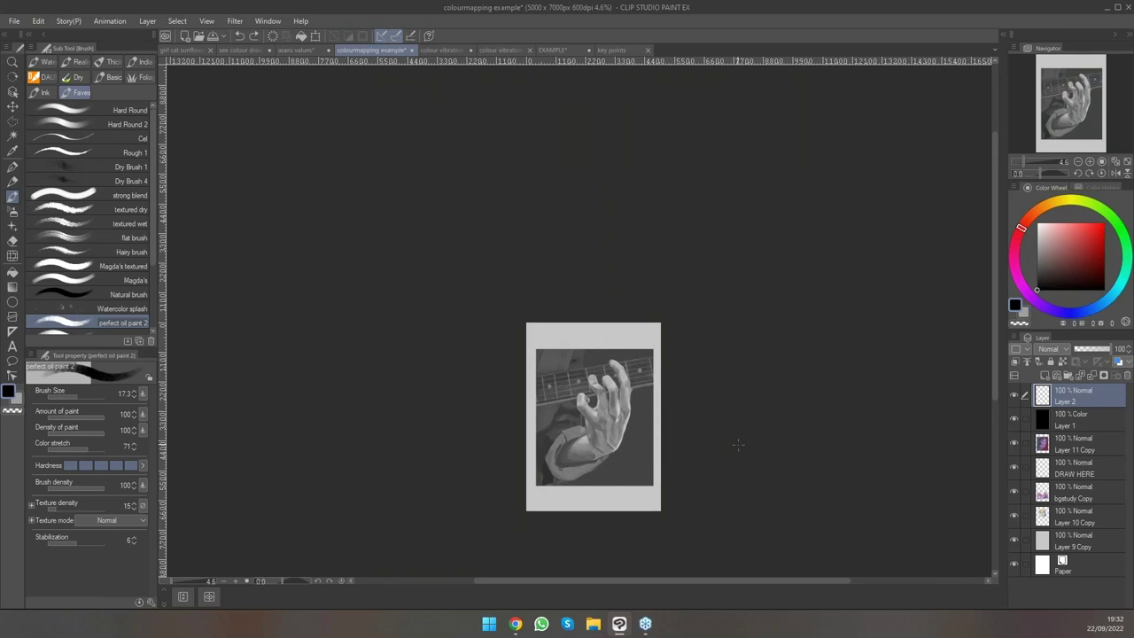
scroll(635, 406, up, 4)
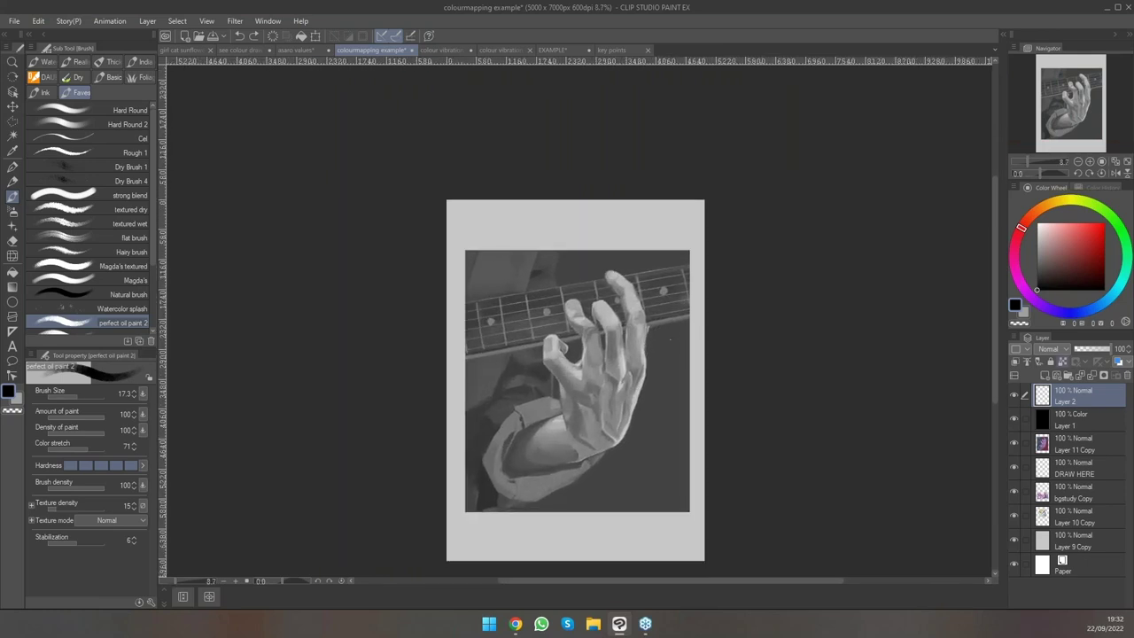
click(1015, 419)
scroll(543, 549, up, 2)
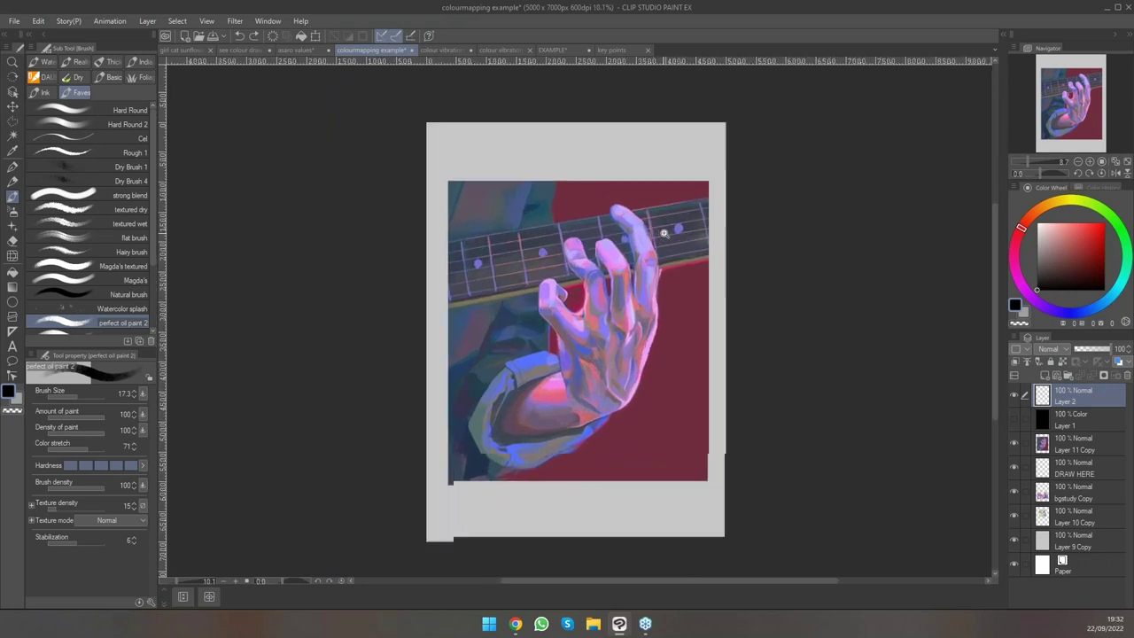
Switch to the colour vibration document and make its DRAW HERE layer active.
click(455, 48)
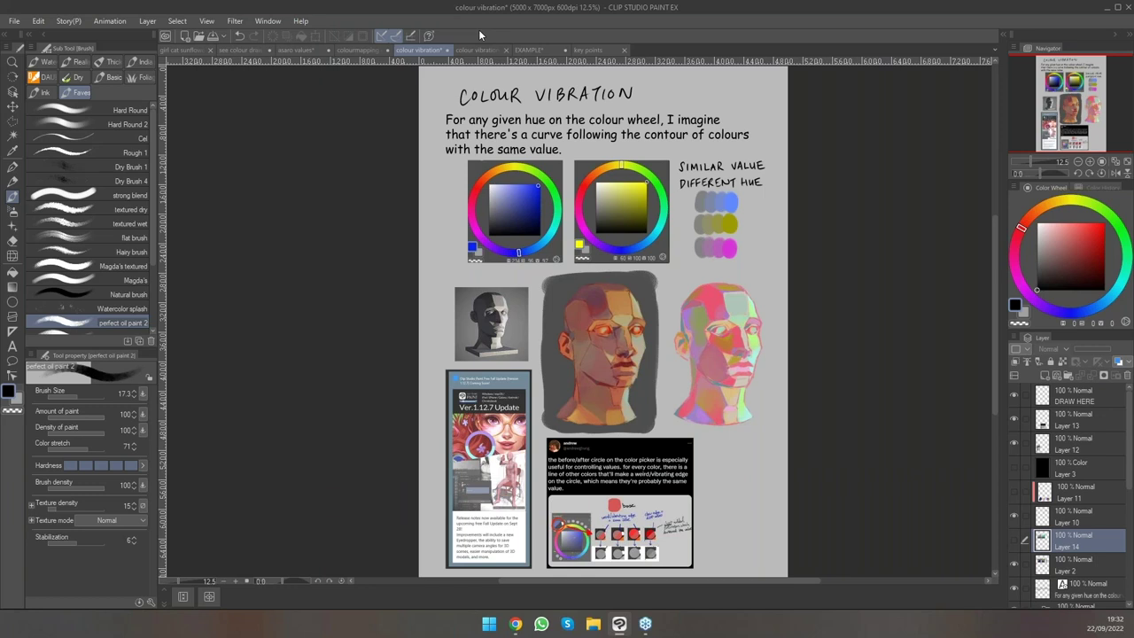
scroll(716, 253, up, 3)
scroll(747, 306, down, 2)
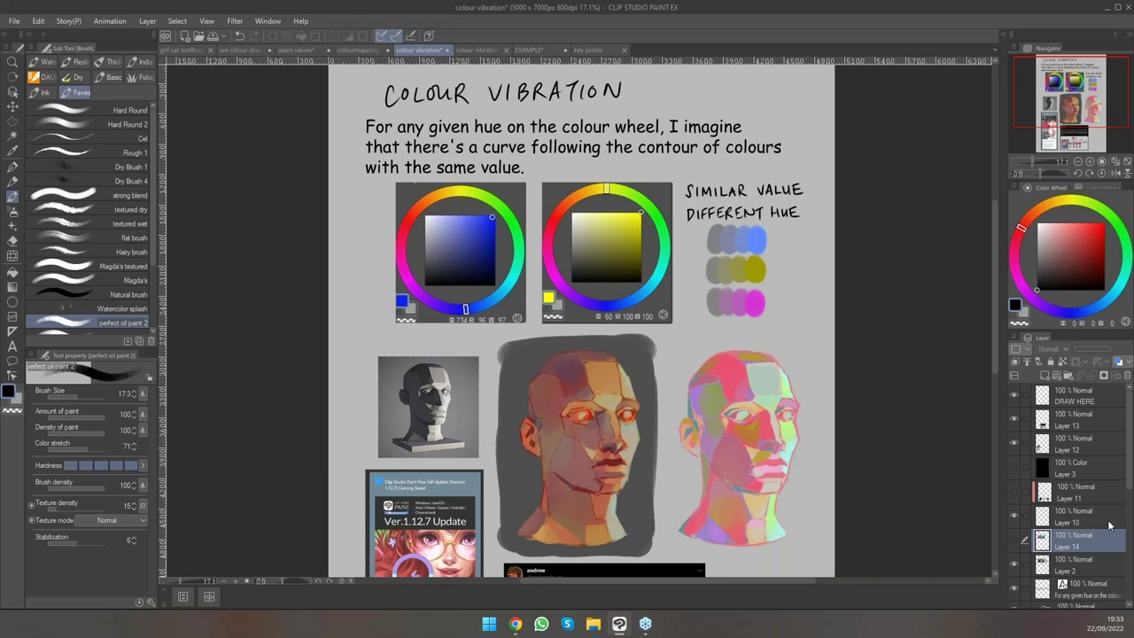
drag(597, 225, 630, 287)
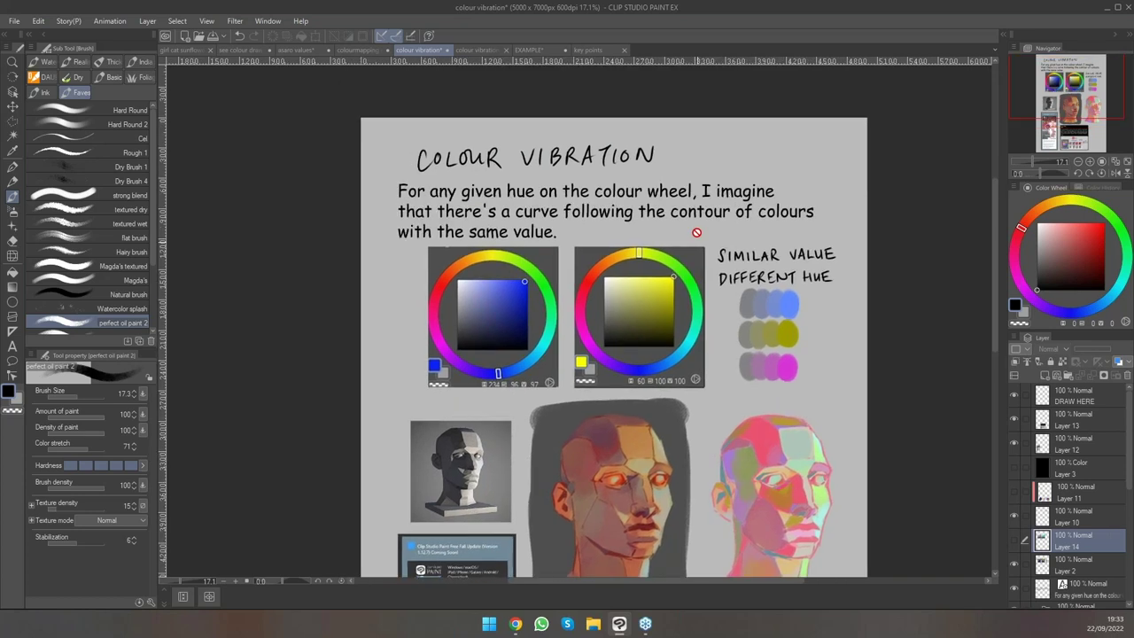
click(1068, 519)
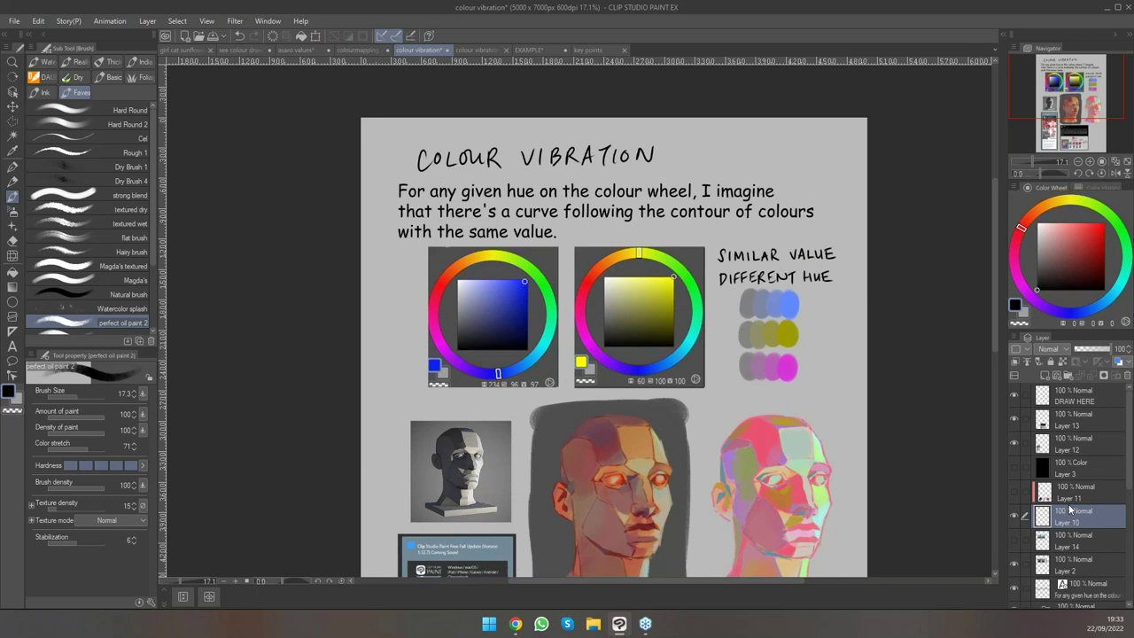
click(1074, 392)
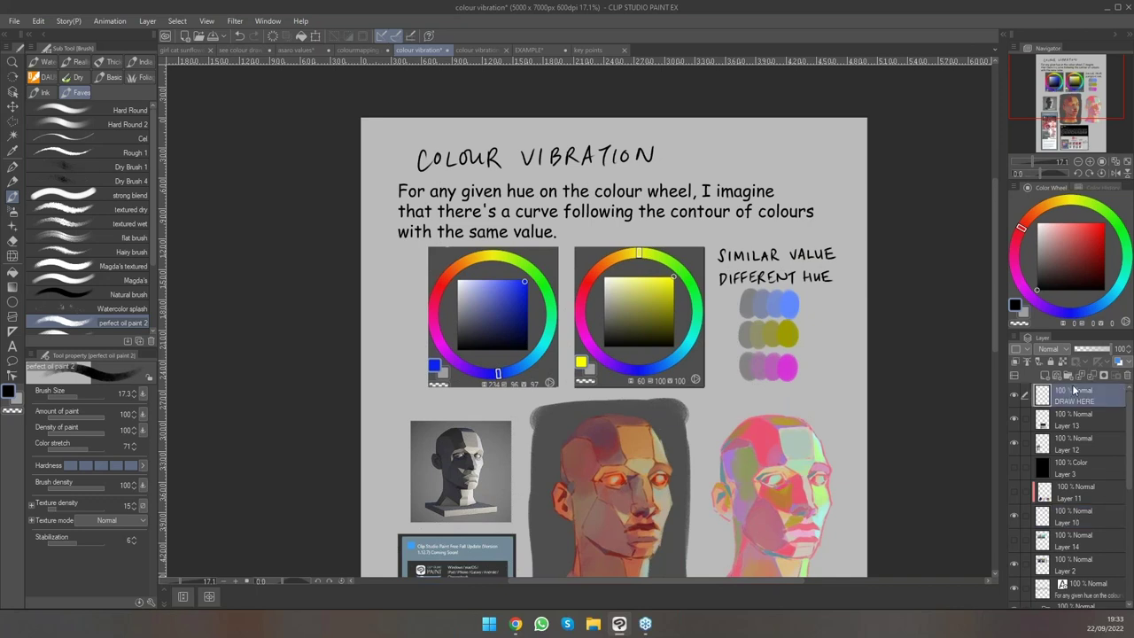
Circle the grey edge of the yellow colour square and draw a dashed curve towards the saturated yellow.
scroll(629, 278, up, 5)
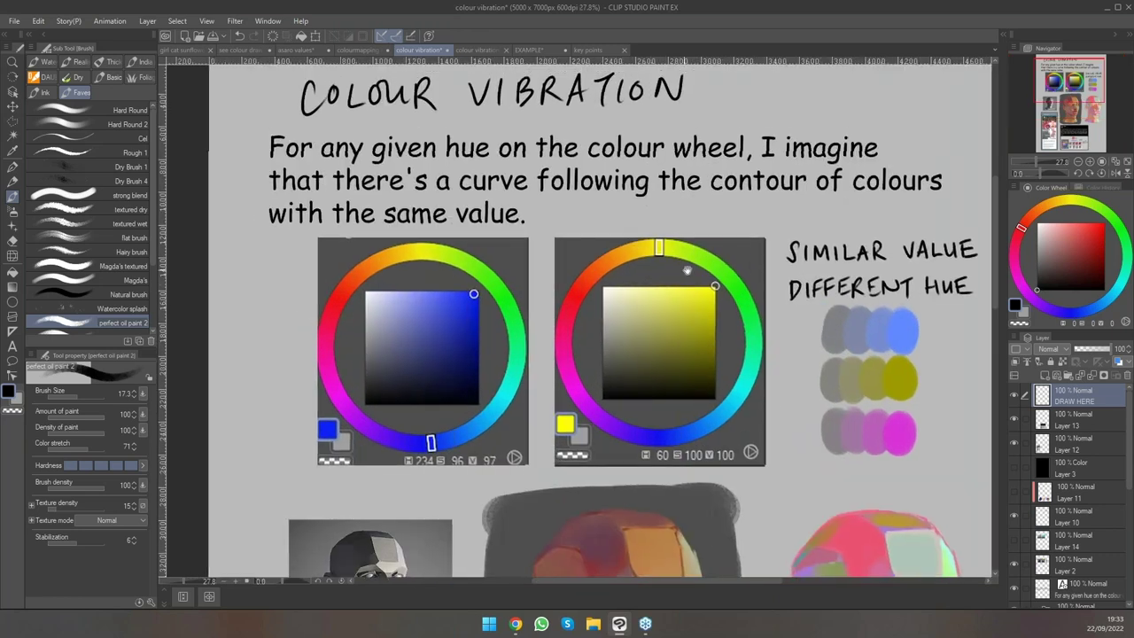
drag(604, 326, 607, 326)
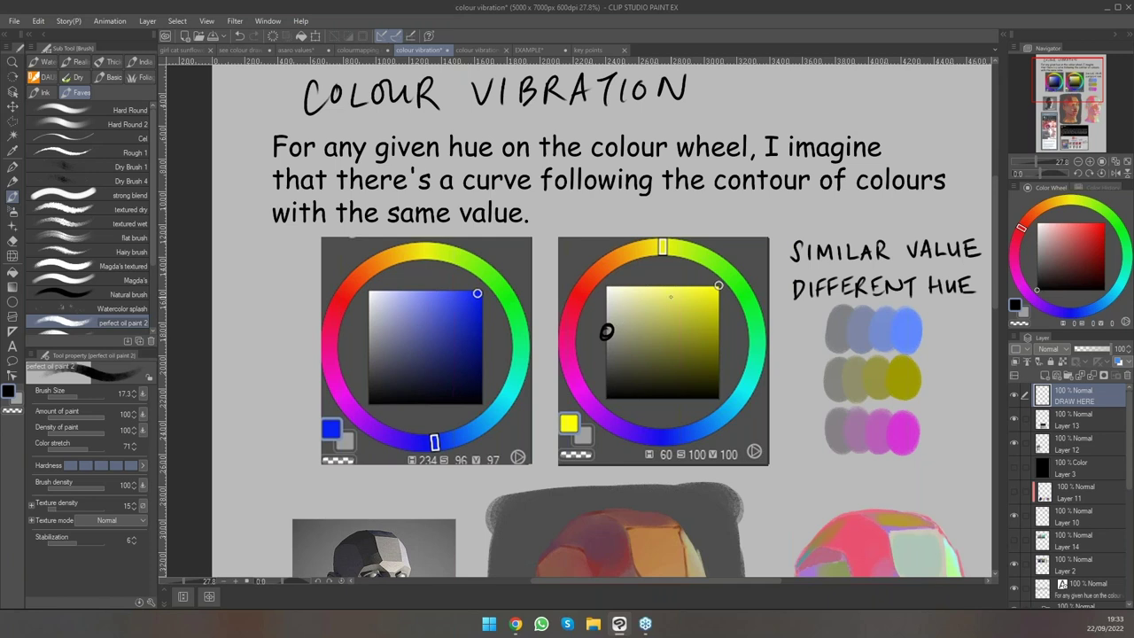
scroll(656, 299, up, 1)
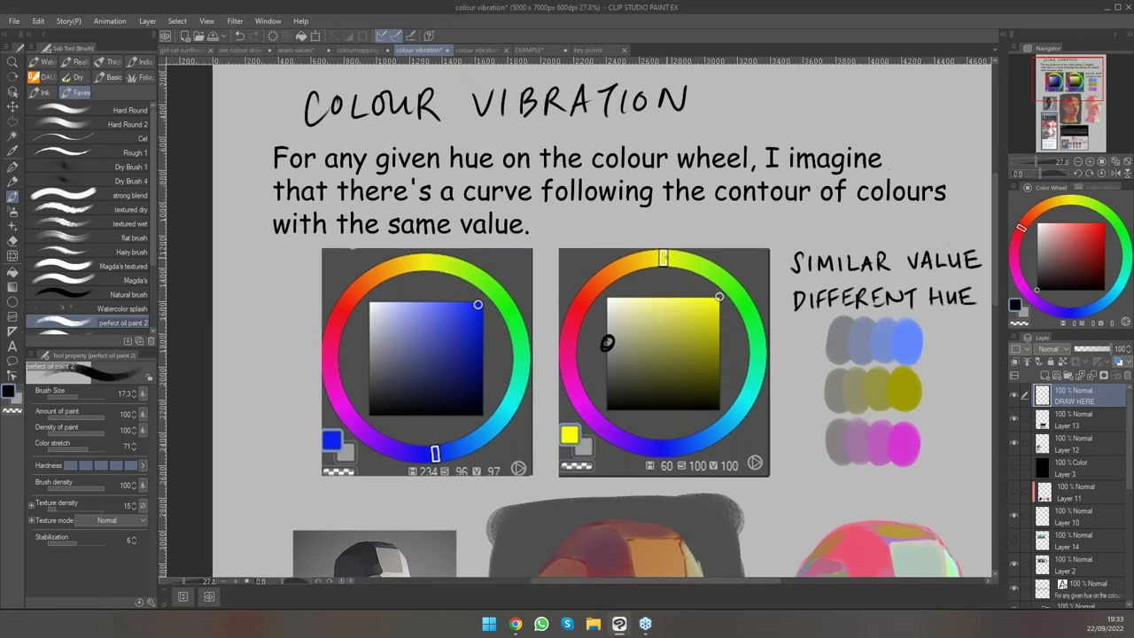
mouse_move(618, 338)
mouse_down()
mouse_move(638, 320)
mouse_move(636, 332)
mouse_up()
key(ctrl+z)
key(ctrl+z)
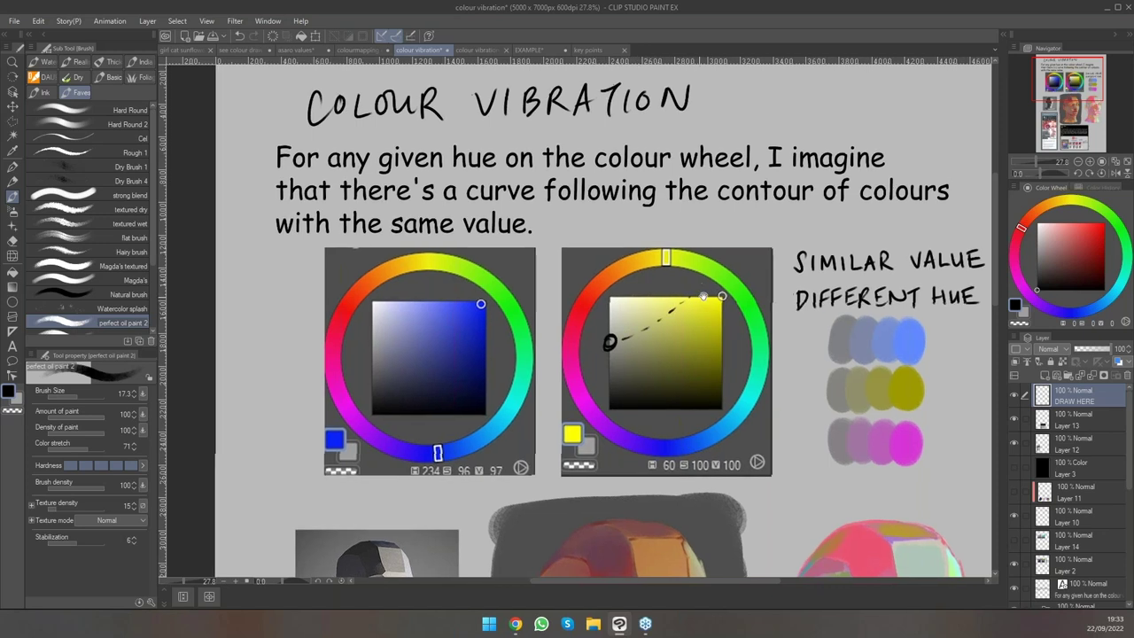
Circle the grey edge of the blue colour square, draw dashes rising from it, and undo the annotations.
scroll(575, 317, left, 1)
scroll(575, 318, up, 1)
mouse_move(387, 347)
mouse_down()
mouse_move(378, 354)
mouse_move(388, 349)
mouse_up()
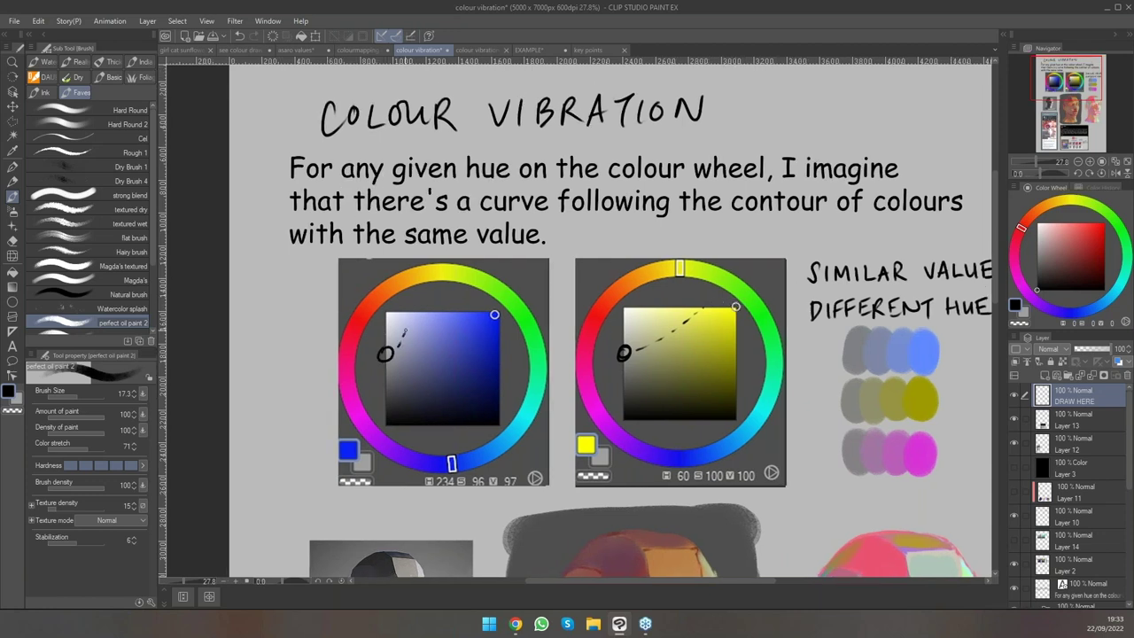
key(ctrl+z)
key(ctrl+z)
key(ctrl+z)
Circle the saturated corner of the blue square and connect it with a dashed curve to a circled dark grey.
mouse_move(493, 307)
mouse_down()
mouse_move(501, 321)
mouse_move(487, 312)
mouse_up()
drag(385, 389, 429, 371)
drag(436, 365, 449, 356)
mouse_move(461, 351)
mouse_down()
mouse_move(486, 333)
mouse_move(443, 368)
mouse_up()
Circle the saturated corner of the yellow square and connect it with a dashed curve to a circled light grey.
mouse_move(715, 312)
mouse_down()
mouse_move(711, 325)
mouse_move(722, 313)
mouse_up()
drag(610, 342, 635, 342)
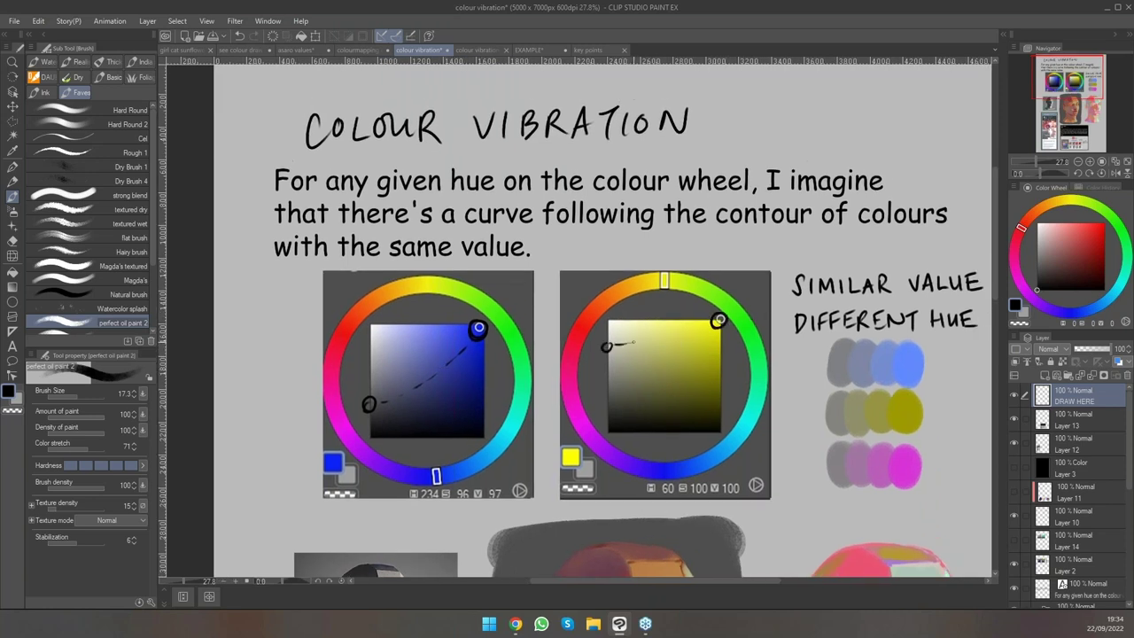
scroll(778, 324, down, 3)
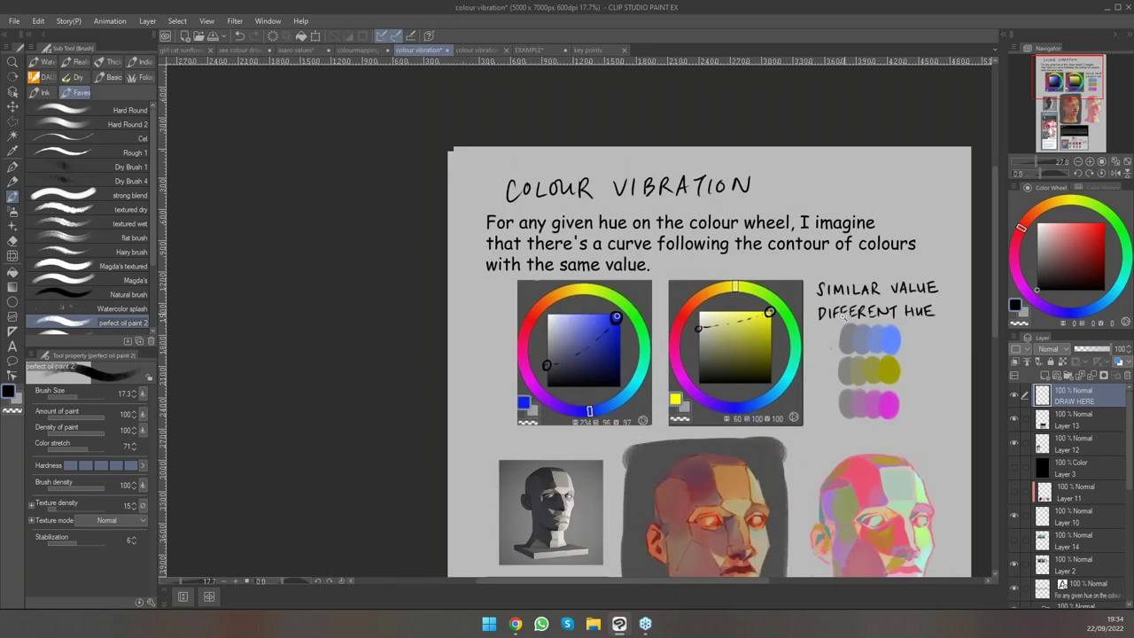
scroll(777, 324, up, 2)
drag(777, 323, 751, 330)
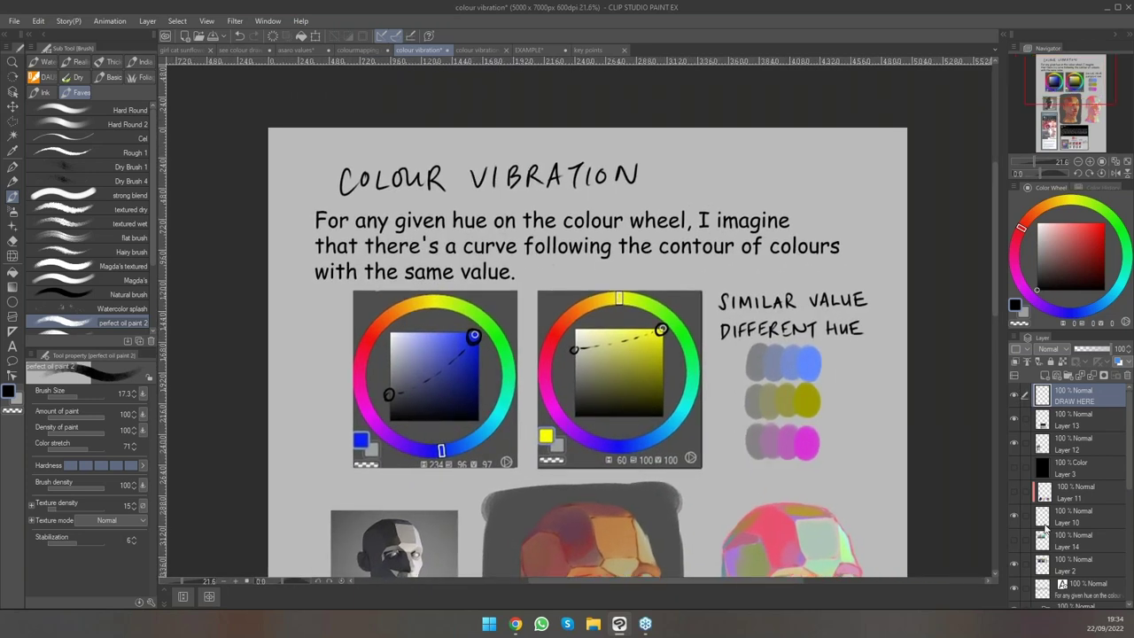
Hide the DRAW HERE annotations and show the grey and teal striped gradient charts on Layer 14.
click(1015, 396)
click(1016, 540)
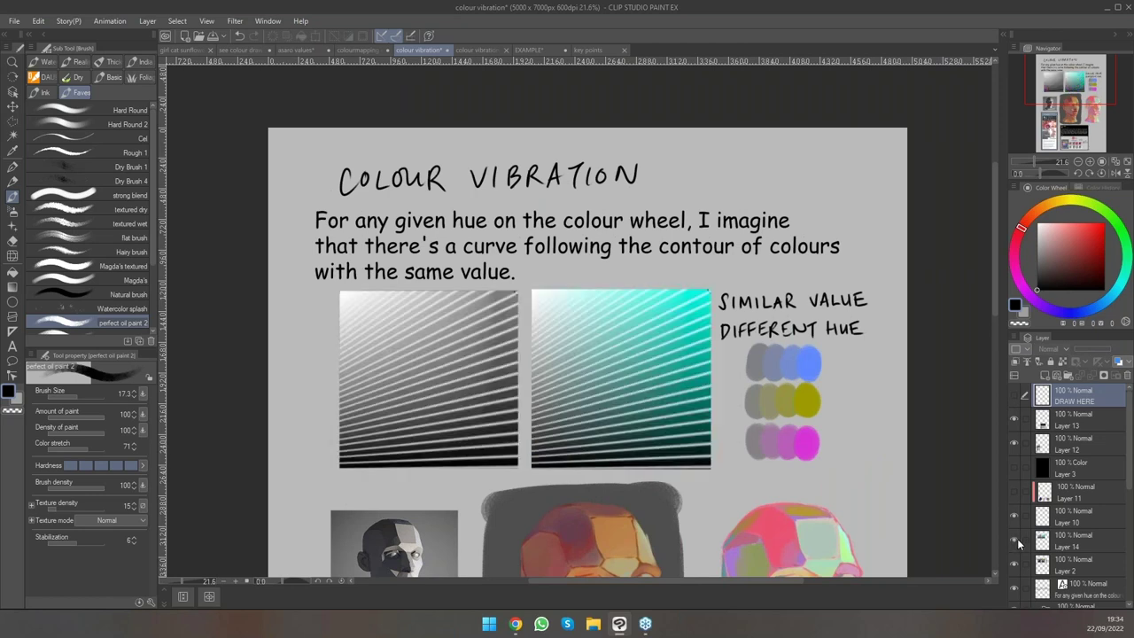
scroll(620, 346, down, 1)
scroll(619, 345, up, 1)
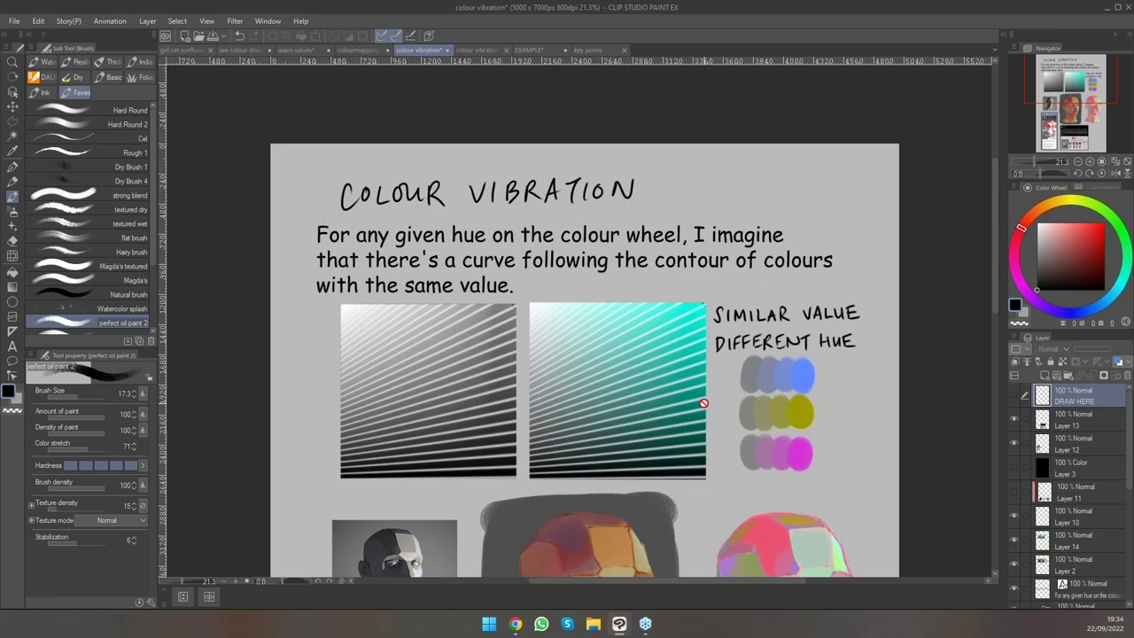
Examine the striped gradient charts, the similar-value swatches and the painted planar head studies.
scroll(770, 401, down, 1)
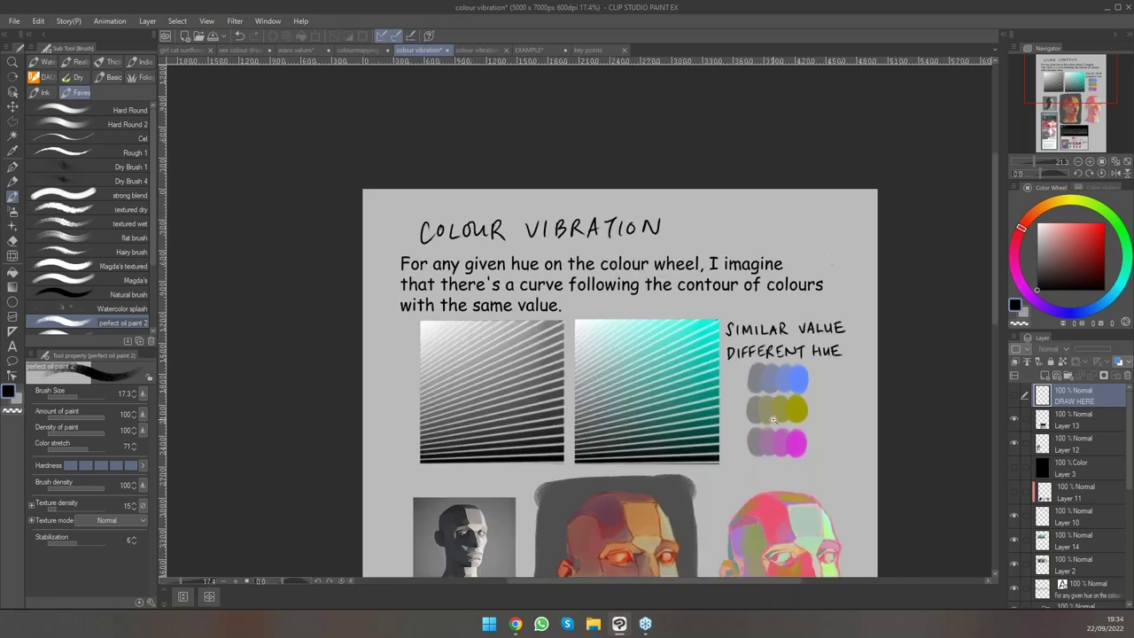
scroll(764, 370, down, 1)
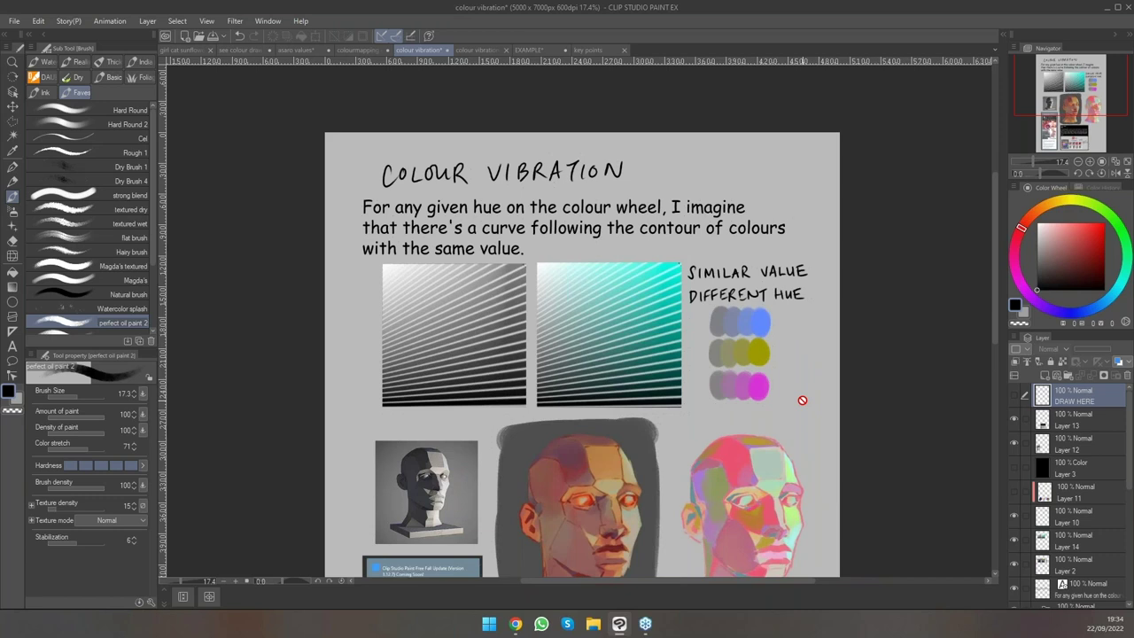
scroll(664, 391, down, 2)
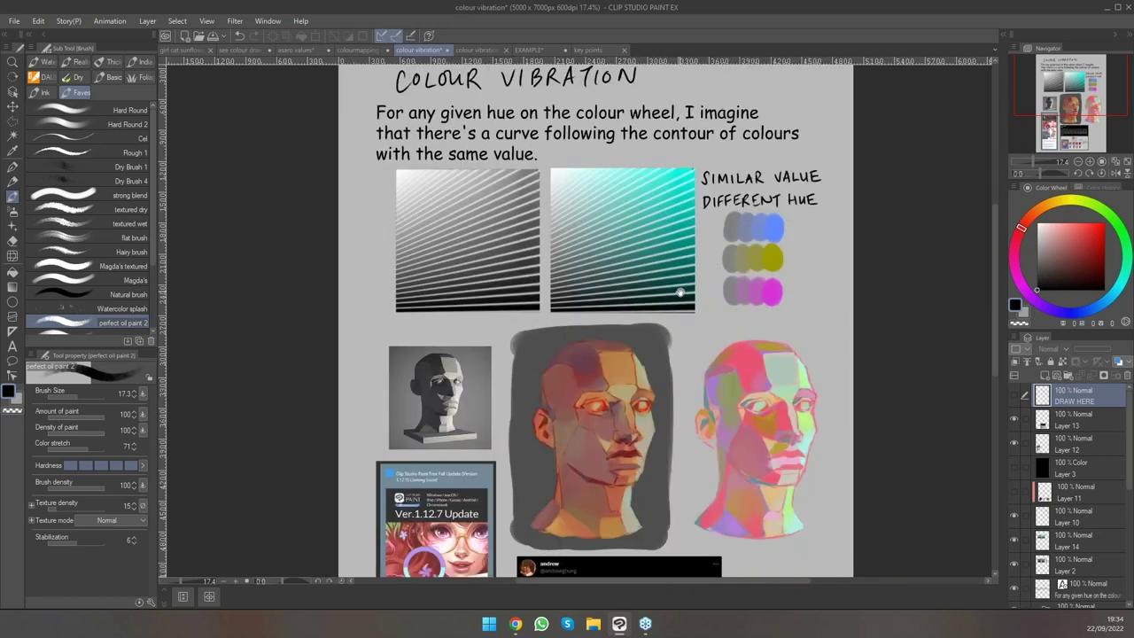
scroll(664, 391, up, 1)
scroll(778, 312, down, 1)
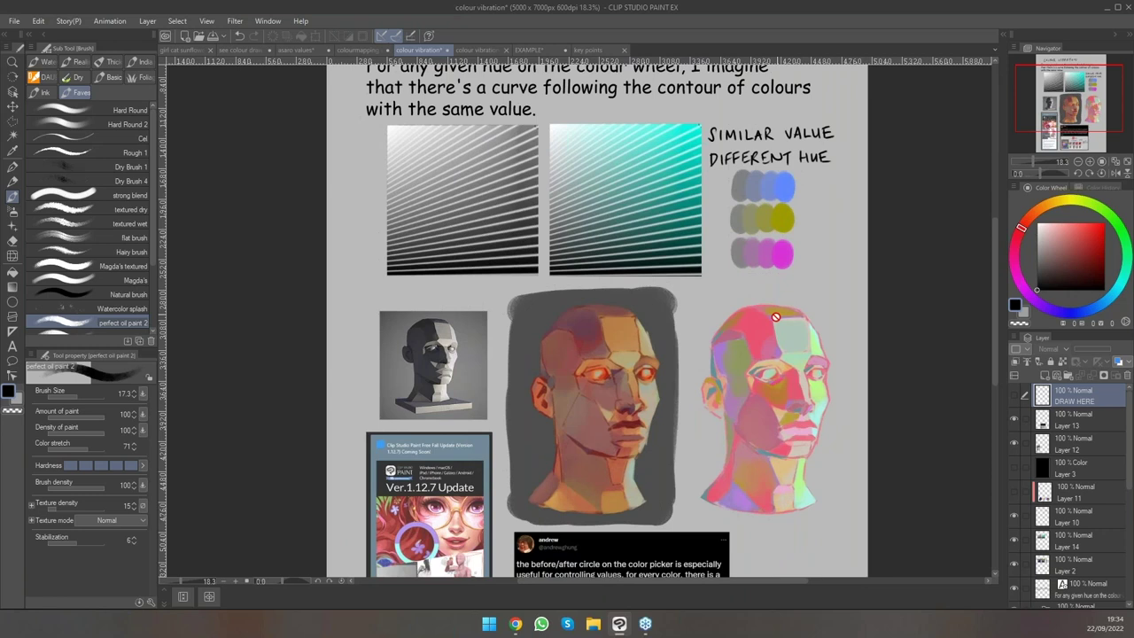
scroll(770, 381, down, 1)
scroll(776, 354, up, 1)
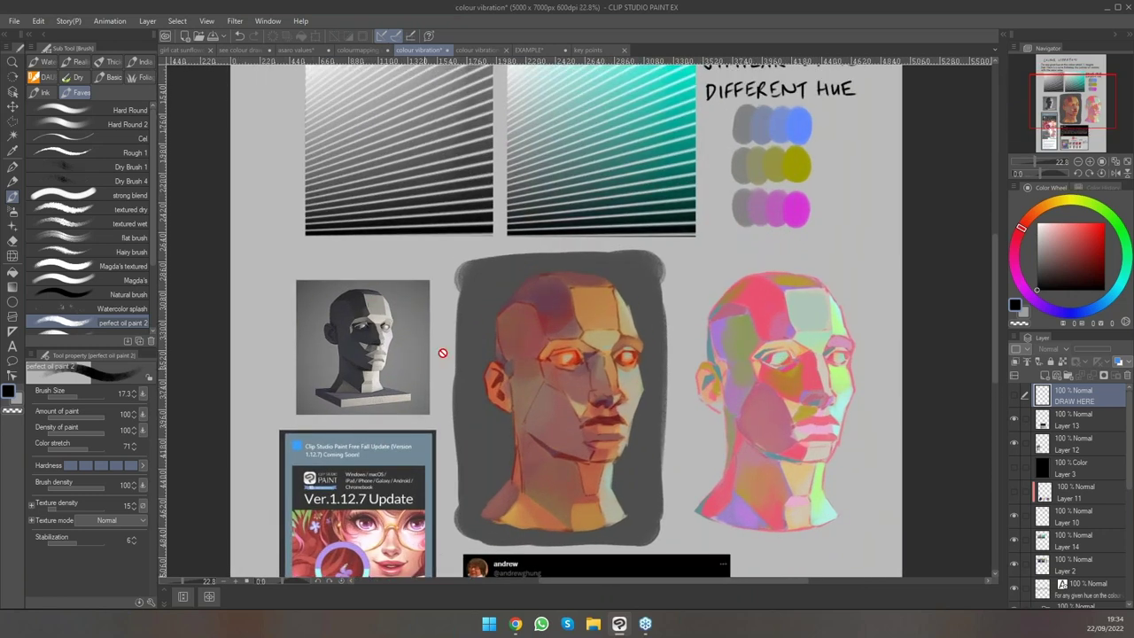
scroll(539, 352, up, 1)
Add a new layer above DRAW HERE, outline the multicoloured head's shadow side with an arrow, and undo the marks.
click(1058, 376)
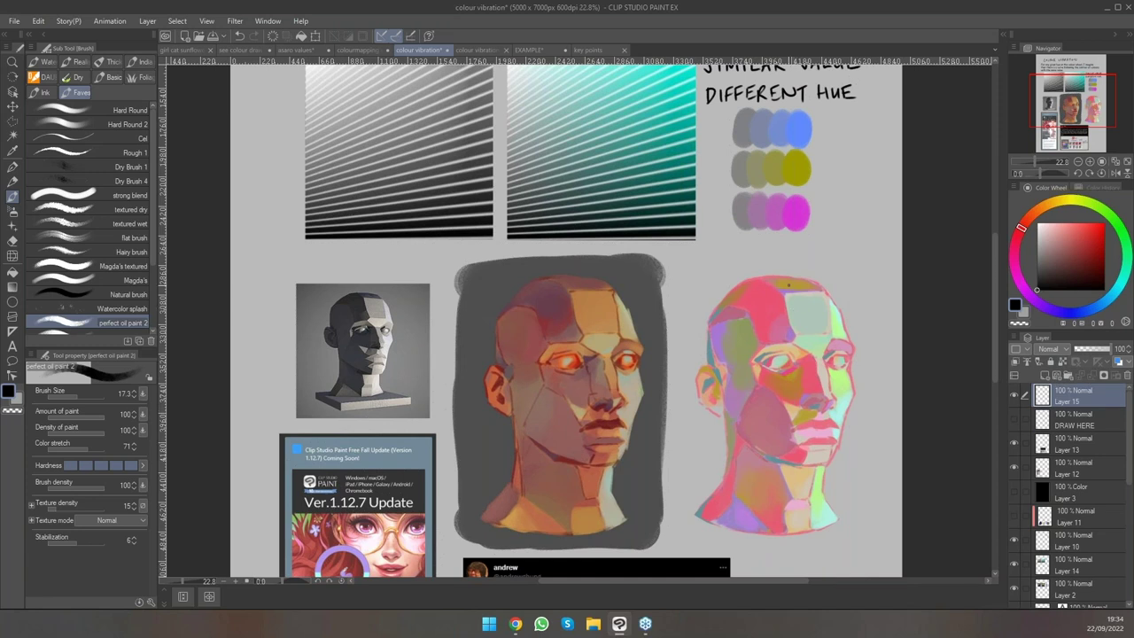
mouse_move(786, 296)
mouse_down()
mouse_move(792, 335)
mouse_move(756, 357)
mouse_move(803, 364)
mouse_move(790, 368)
mouse_move(806, 377)
mouse_move(807, 405)
mouse_move(791, 423)
mouse_move(807, 480)
mouse_move(785, 479)
mouse_move(785, 523)
mouse_move(726, 528)
mouse_move(689, 512)
mouse_move(724, 473)
mouse_move(697, 373)
mouse_move(730, 288)
mouse_move(808, 275)
mouse_up()
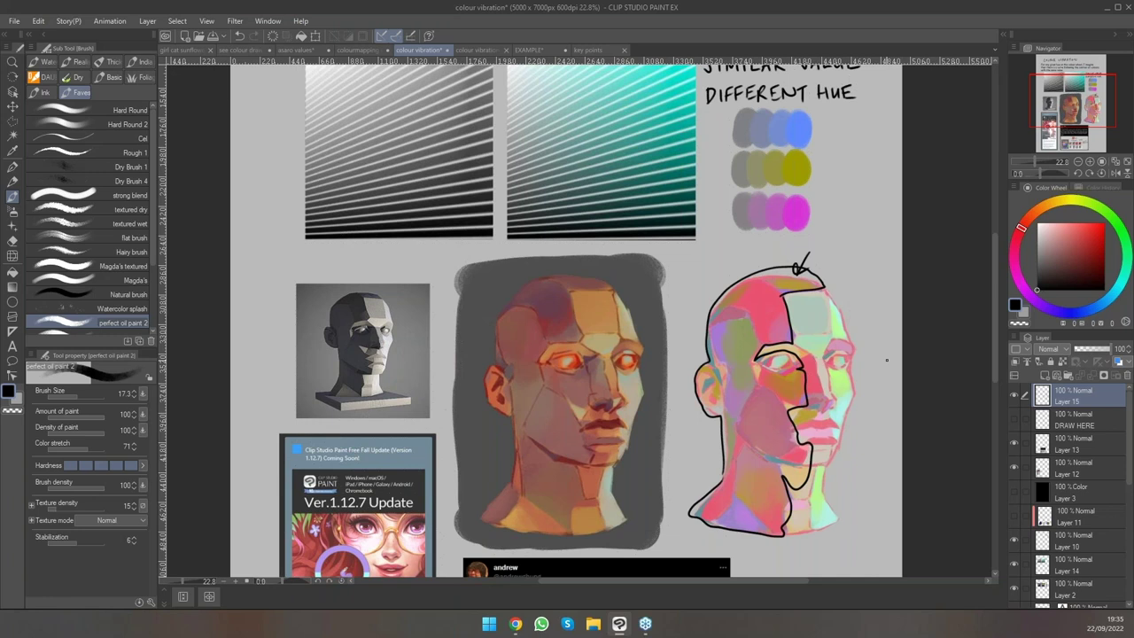
key(ctrl+z)
key(ctrl+z)
key(ctrl+z)
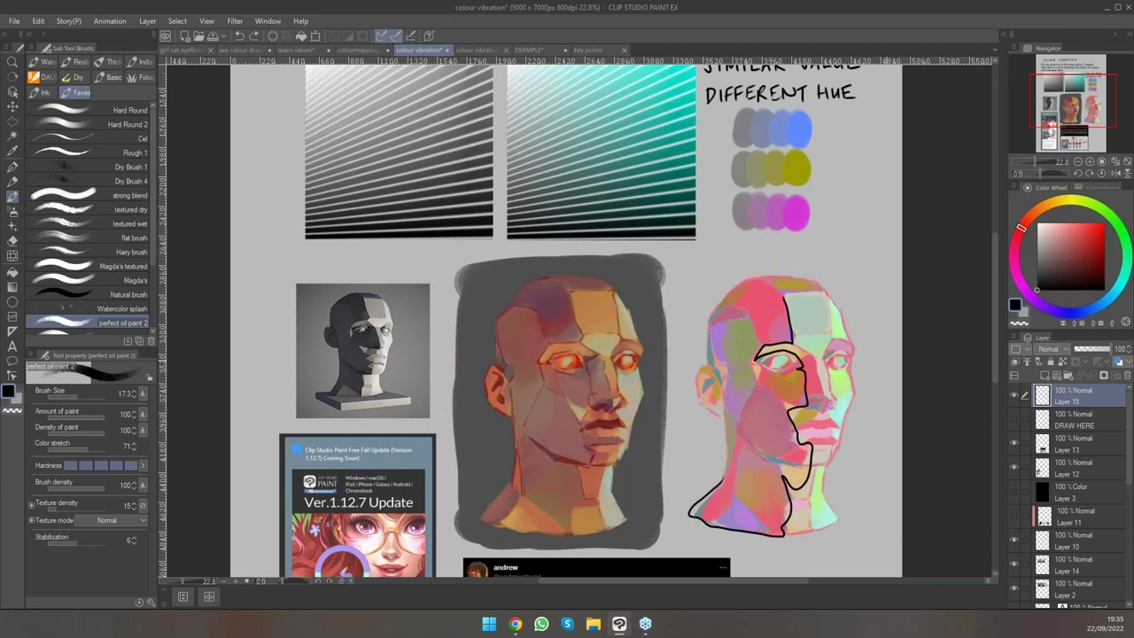
Draw an arrow to the light side of the multicoloured head, mark the orange head, and undo the marks.
mouse_move(856, 298)
mouse_down()
mouse_move(835, 318)
mouse_move(851, 316)
mouse_up()
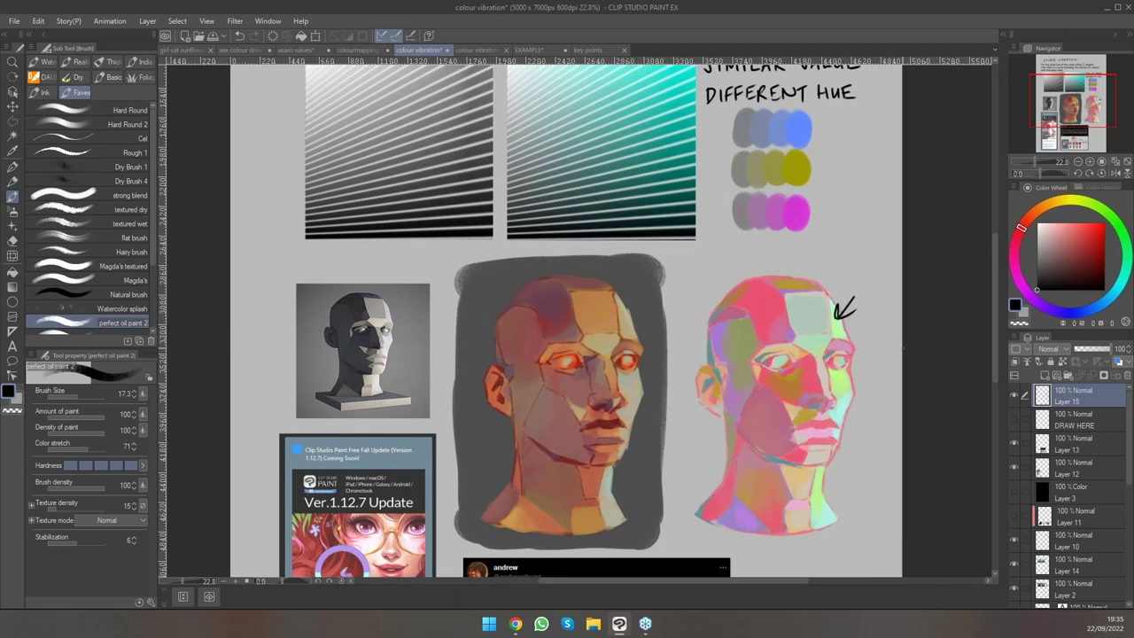
key(ctrl+z)
key(ctrl+z)
drag(487, 450, 537, 420)
key(ctrl+z)
key(ctrl+z)
Redo the last marks on the head studies and undo them again.
scroll(656, 375, down, 2)
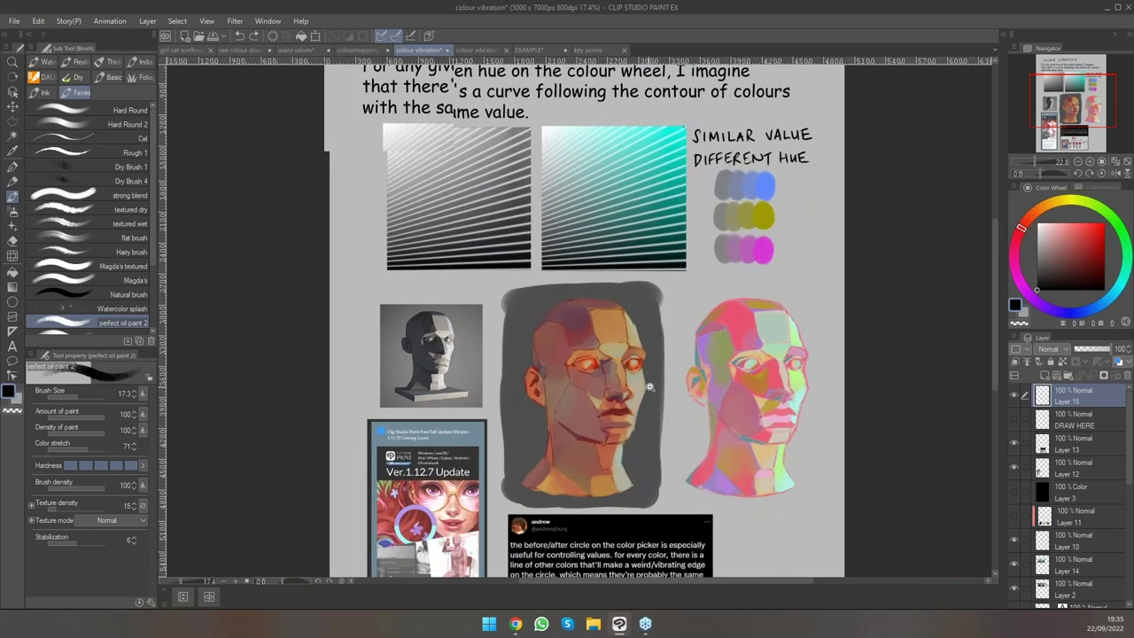
key(ctrl+y)
key(ctrl+y)
key(ctrl+z)
key(ctrl+z)
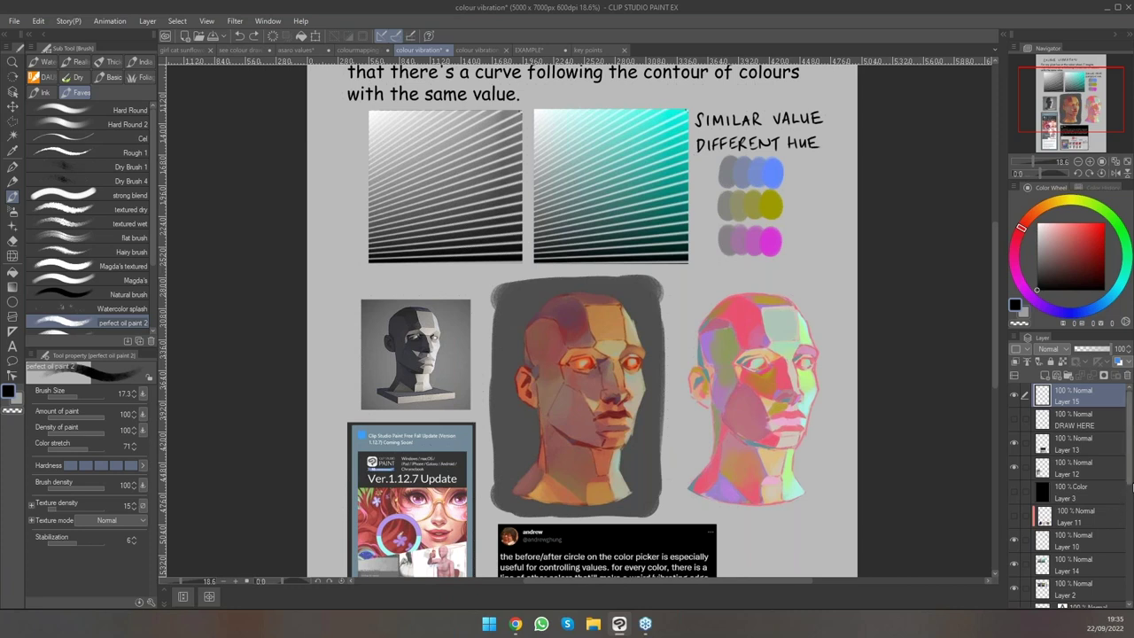
Select the Soft light Layer 9 in Folder 2 and toggle its visibility to compare the orange head's colours.
click(1085, 524)
drag(1128, 522, 1126, 579)
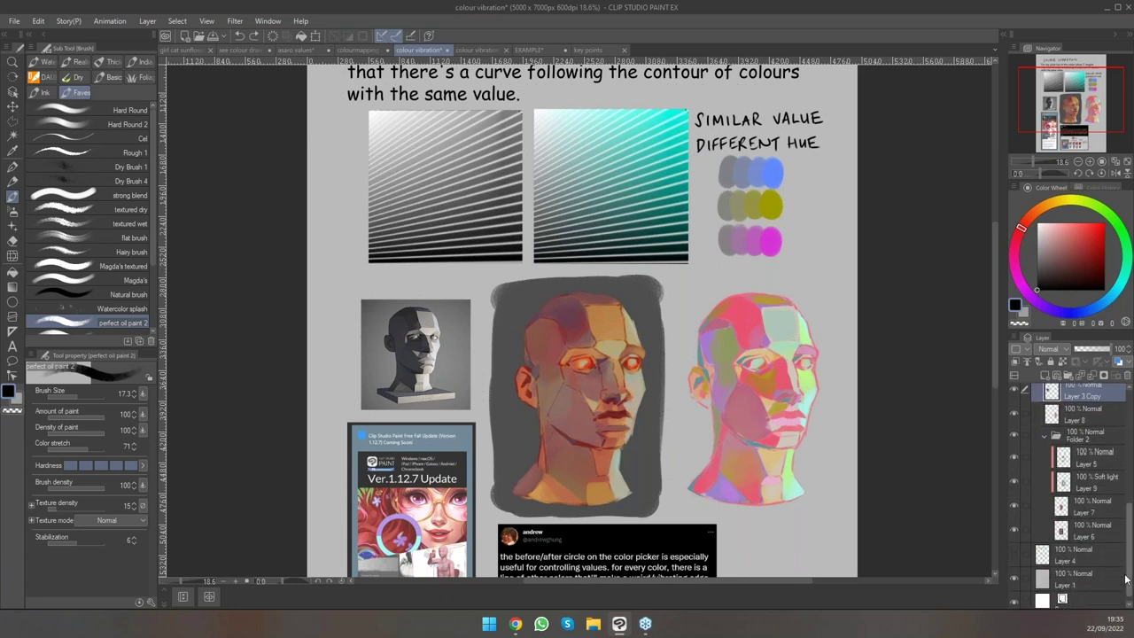
click(1081, 510)
click(1078, 483)
click(1015, 479)
click(1015, 478)
scroll(580, 417, up, 2)
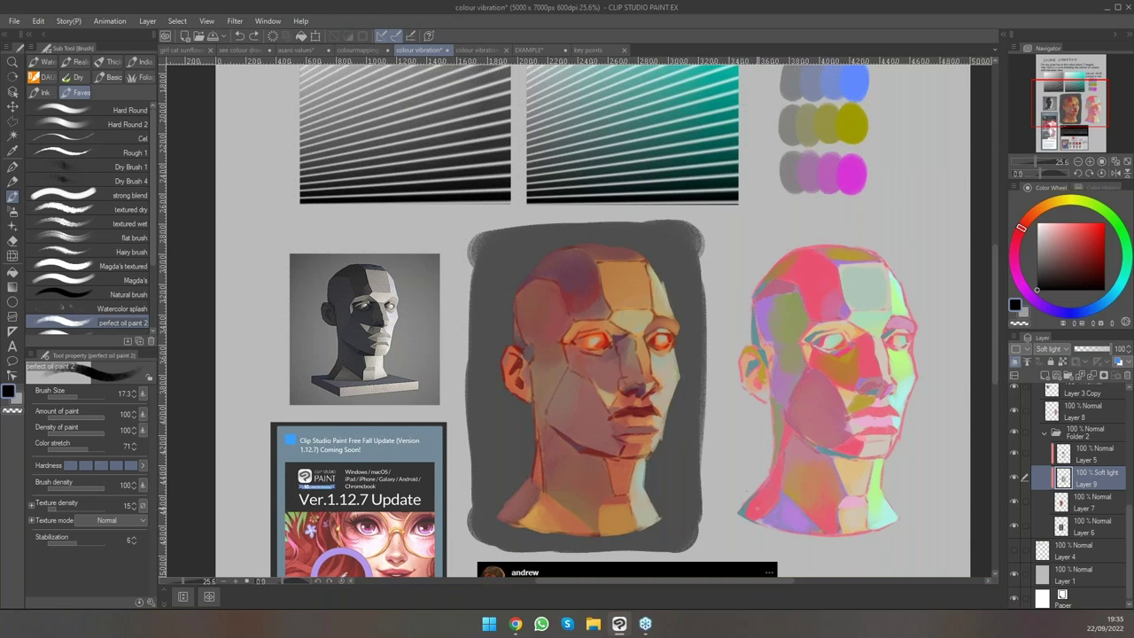
Examine the tweet about the colour picker's before/after circle, including its red base and the row of red swatch comparisons.
drag(743, 495, 713, 188)
drag(748, 411, 799, 343)
scroll(744, 359, up, 2)
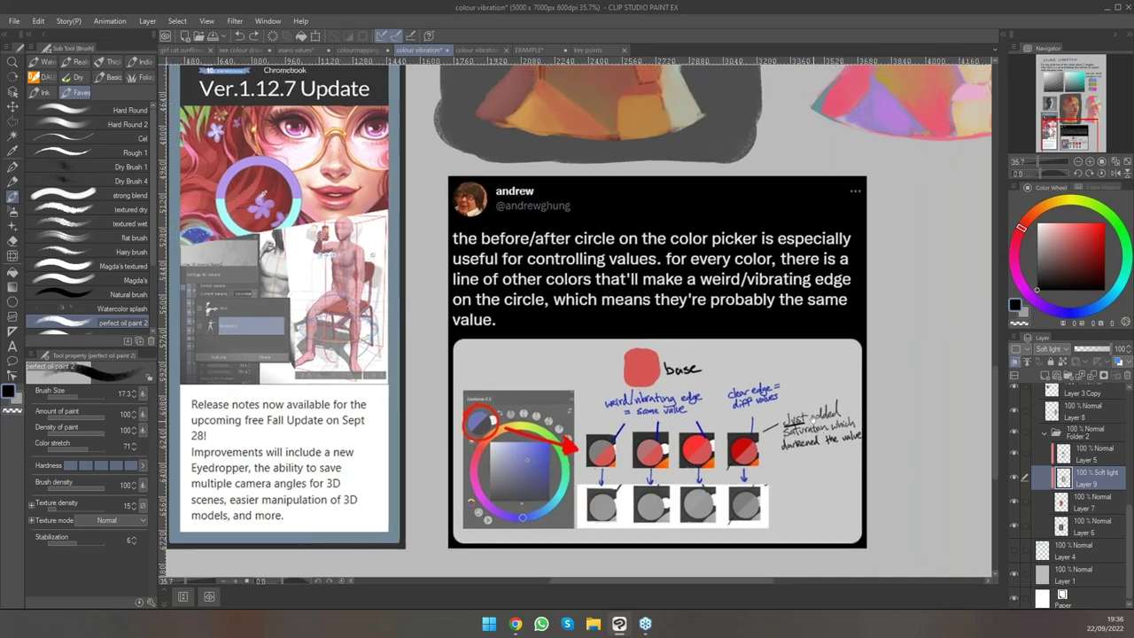
scroll(709, 461, up, 3)
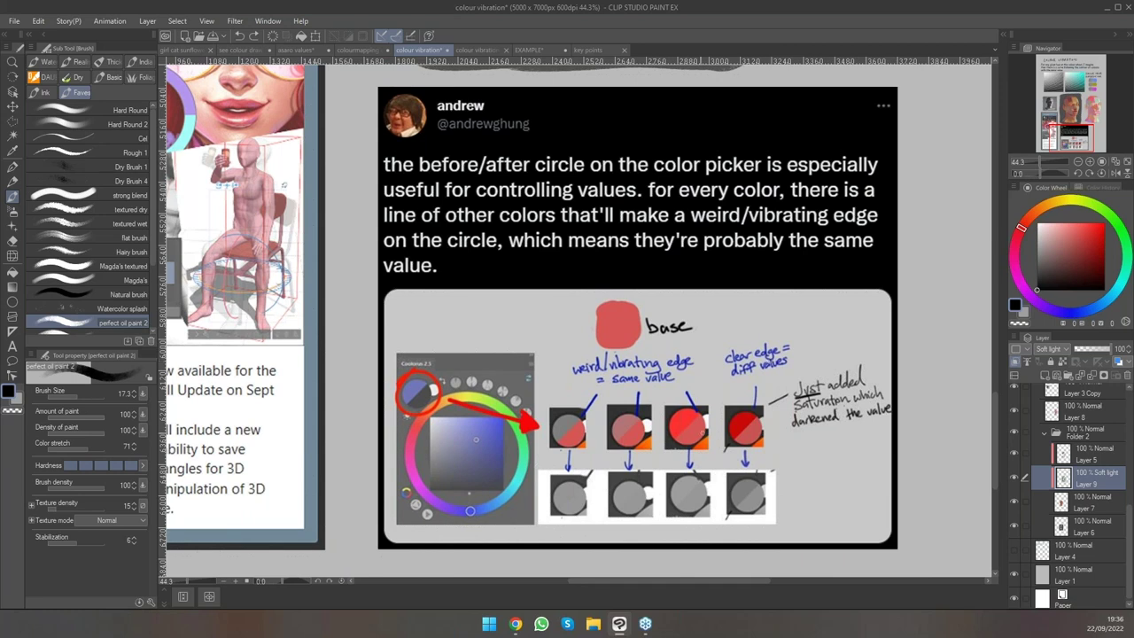
scroll(691, 425, up, 5)
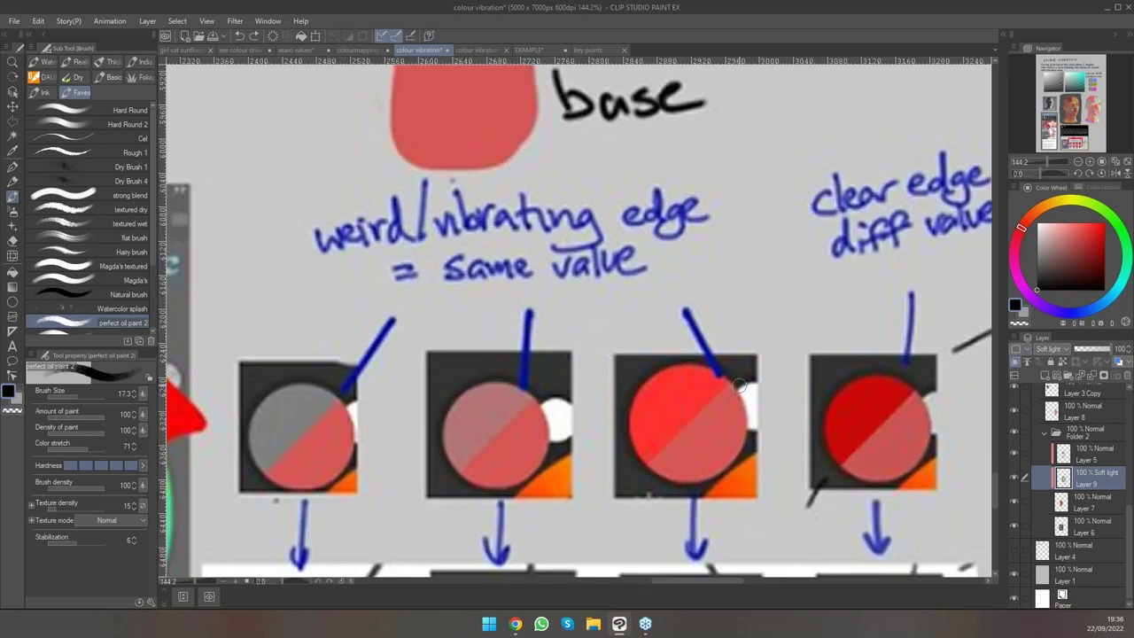
scroll(725, 415, down, 5)
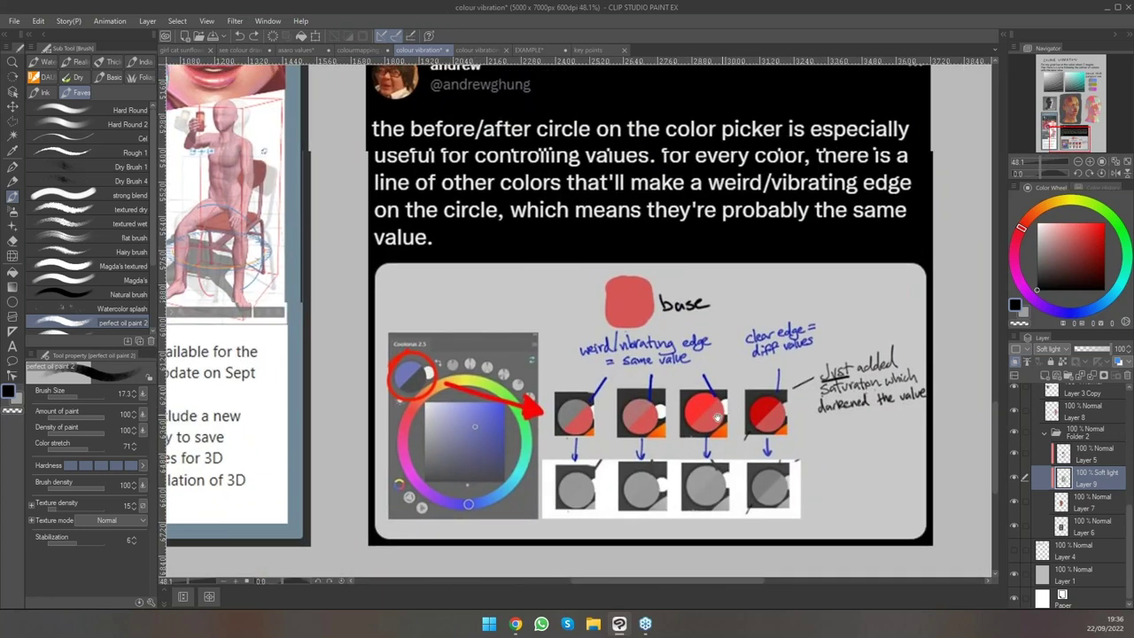
drag(717, 418, 683, 413)
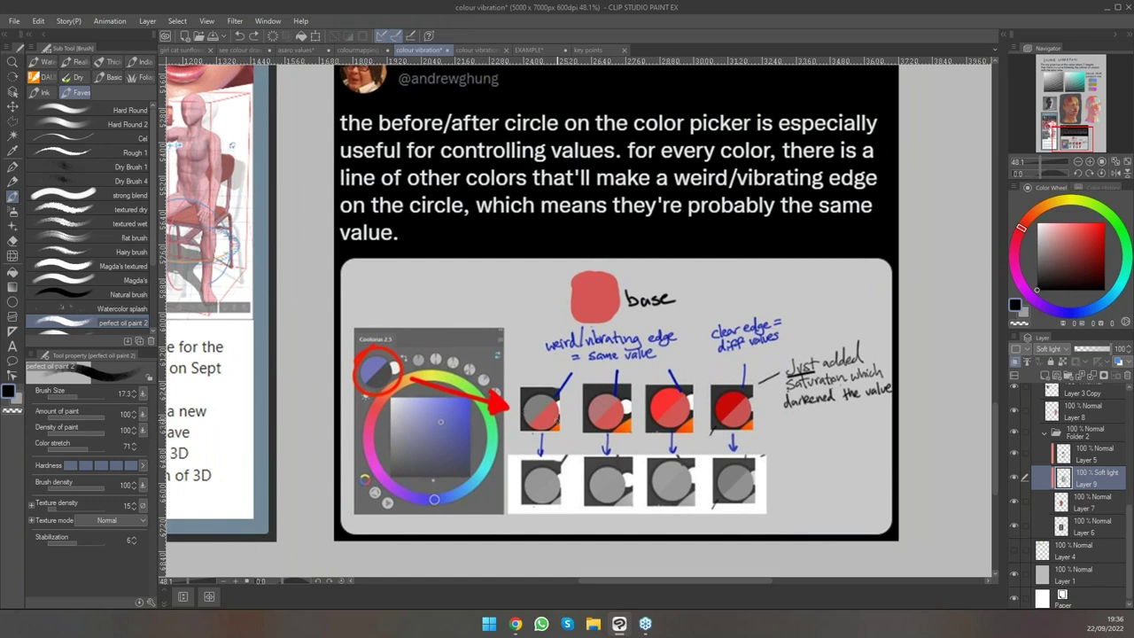
Add a new layer above Layer 15, make a mark over the tweet's first swatch, and undo it.
scroll(1099, 417, up, 5)
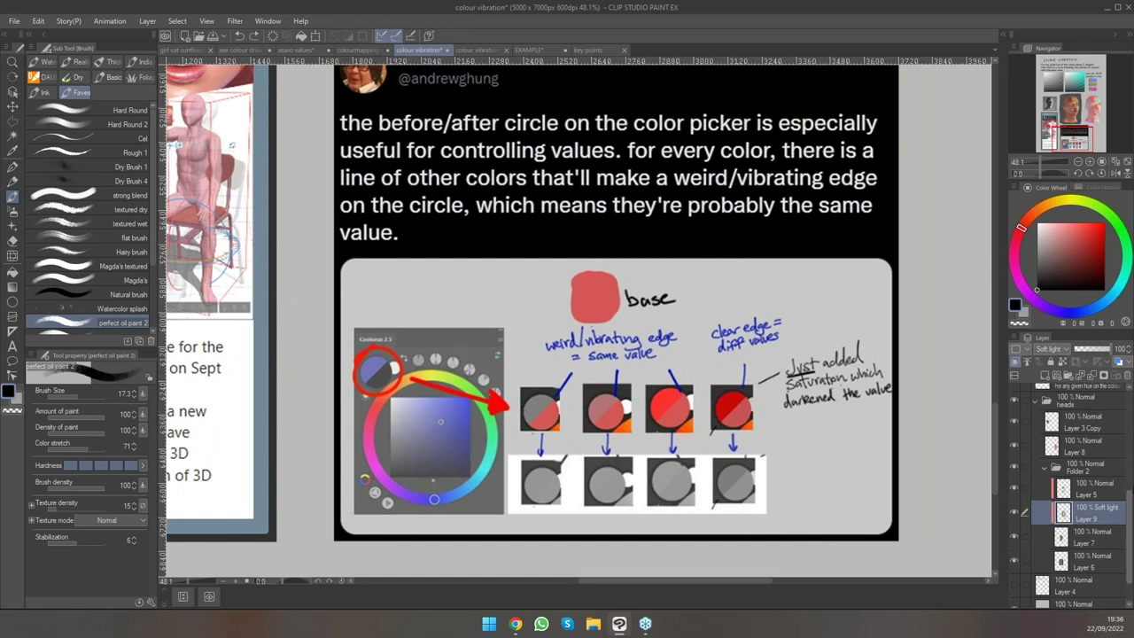
click(1091, 401)
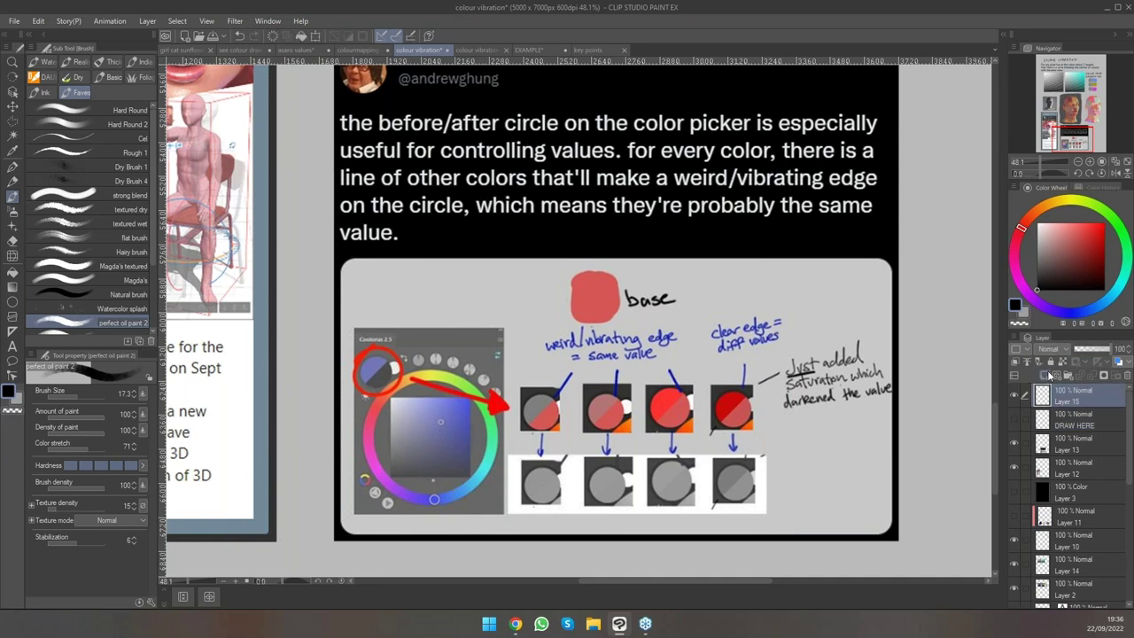
click(1050, 375)
mouse_move(543, 383)
mouse_down()
mouse_move(519, 417)
mouse_move(565, 406)
mouse_move(532, 387)
mouse_up()
key(ctrl+z)
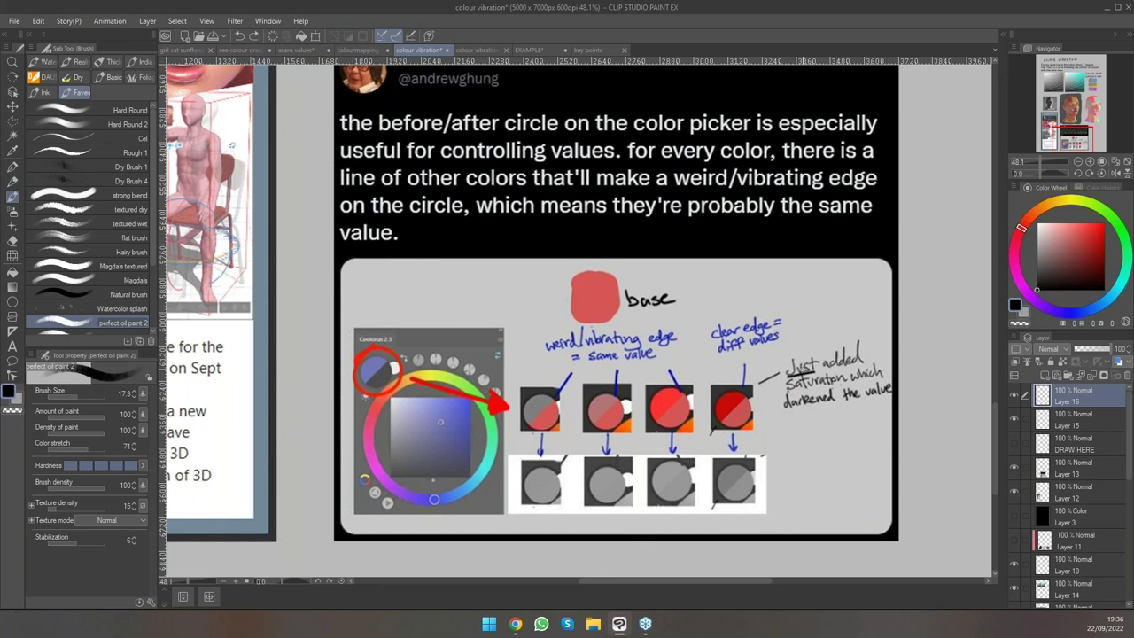
Sample the red of the tweet's base swatch and paint a red oval on the empty canvas beside the tweet.
scroll(618, 386, down, 4)
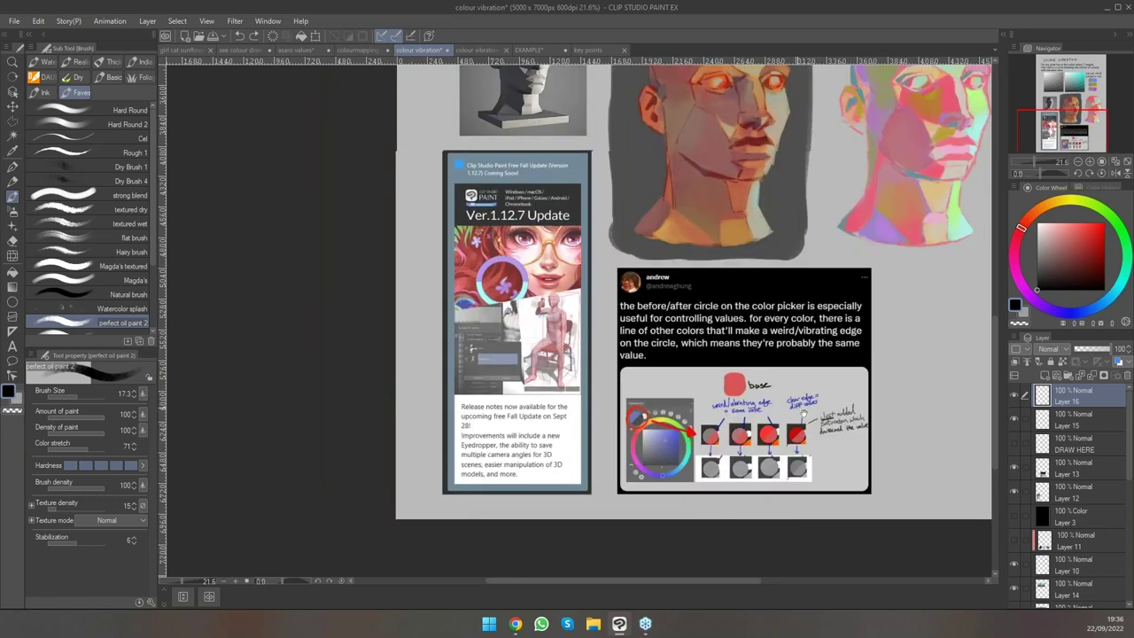
scroll(618, 386, up, 3)
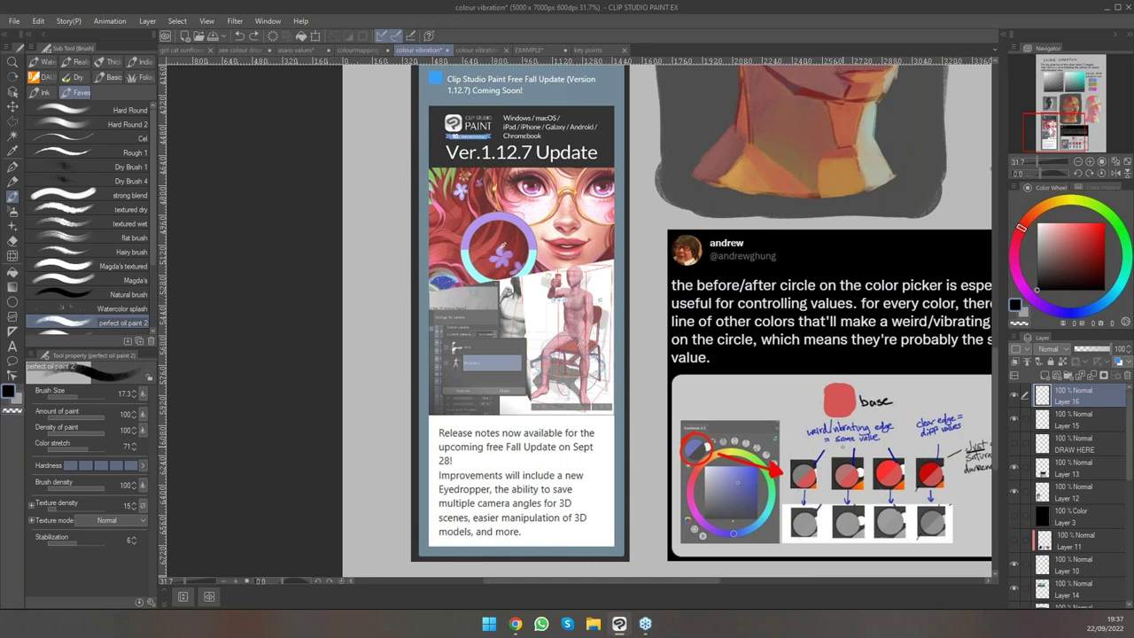
drag(846, 394, 620, 396)
alt+click(741, 388)
drag(856, 345, 881, 329)
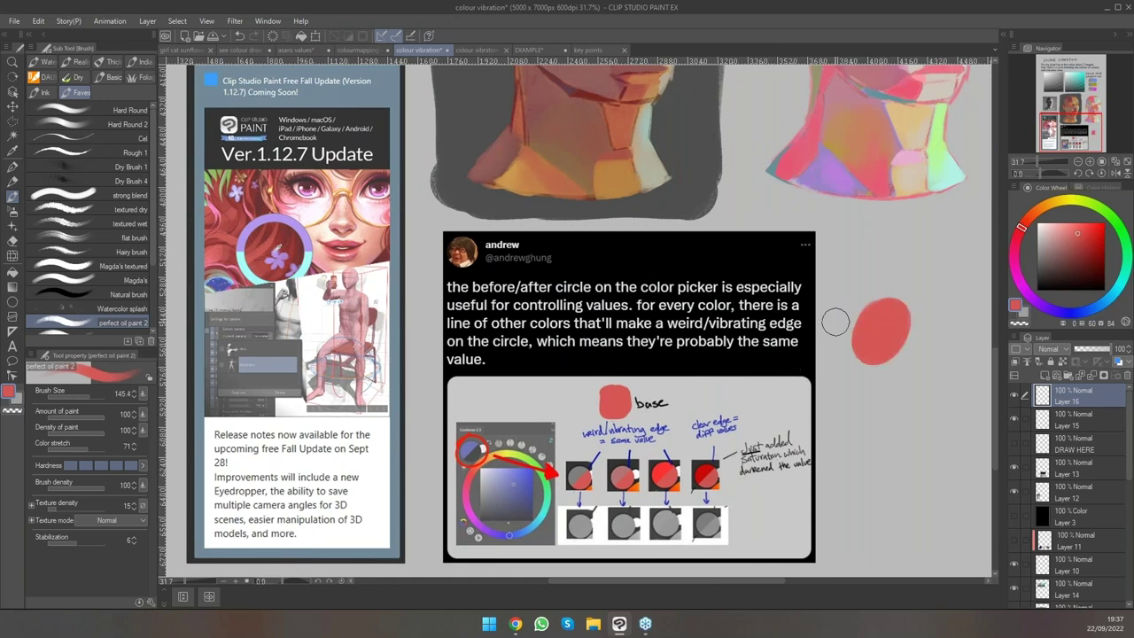
Try other reds, then sample the grey from the tweet's first circle and paint a grey oval below the red one.
drag(1066, 238, 1053, 239)
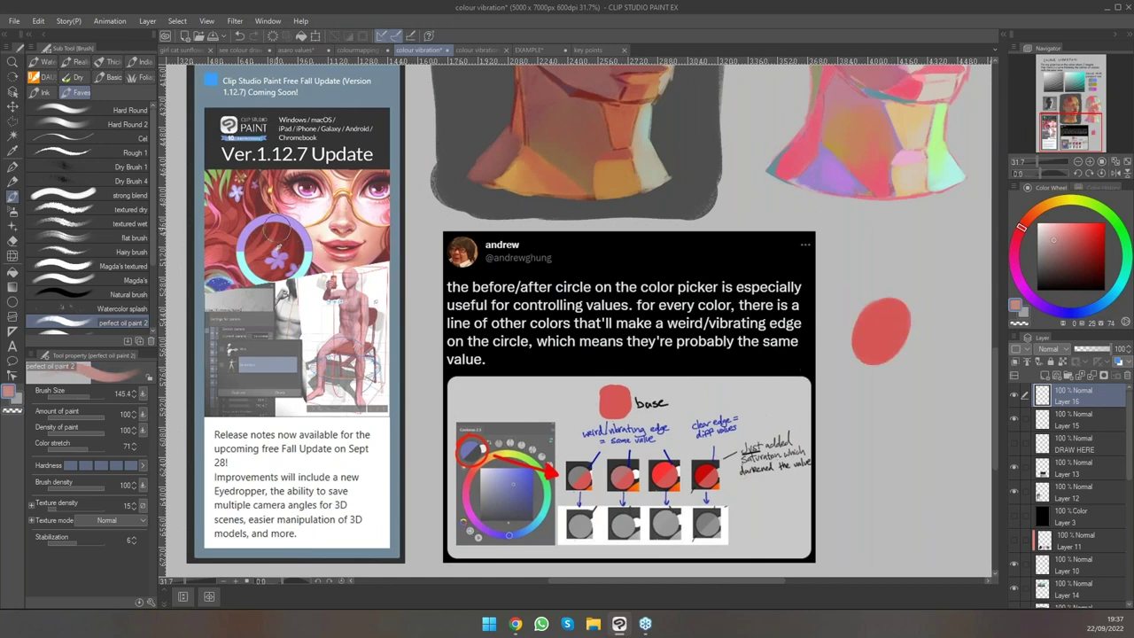
alt+click(931, 473)
alt+click(679, 476)
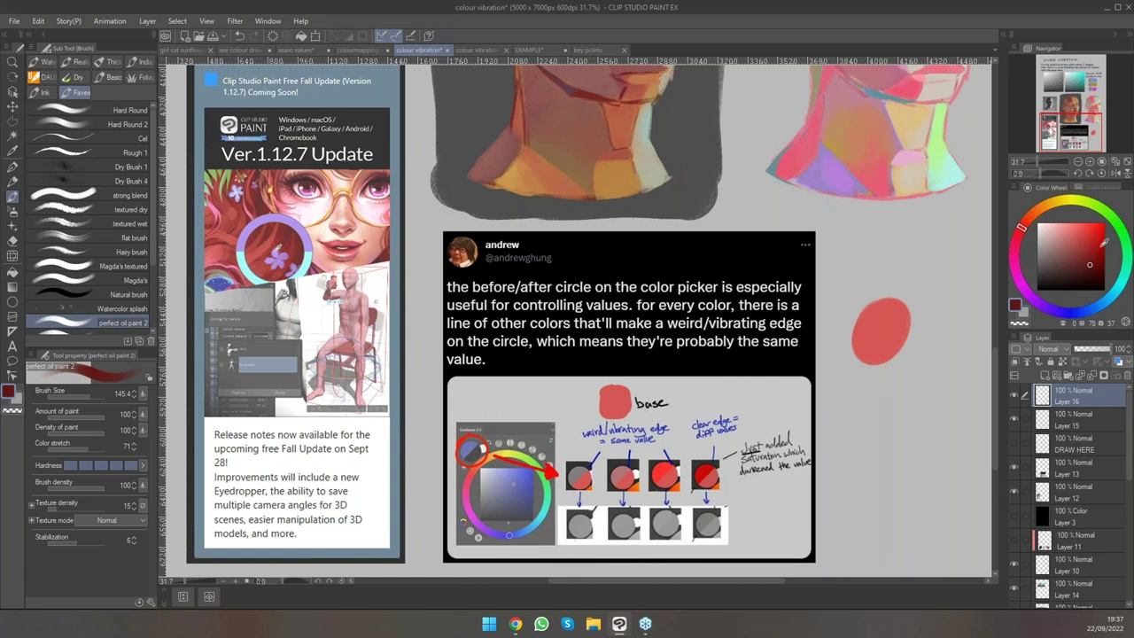
mouse_move(873, 362)
mouse_down()
mouse_move(796, 438)
mouse_move(800, 407)
mouse_move(802, 425)
mouse_move(833, 399)
mouse_up()
alt+click(512, 478)
Choose a muted teal (H 175, S 45, V 51) similar in value to the grey and paint it over the grey oval's side.
mouse_move(1025, 230)
mouse_down()
mouse_move(1124, 271)
mouse_move(1118, 285)
mouse_up()
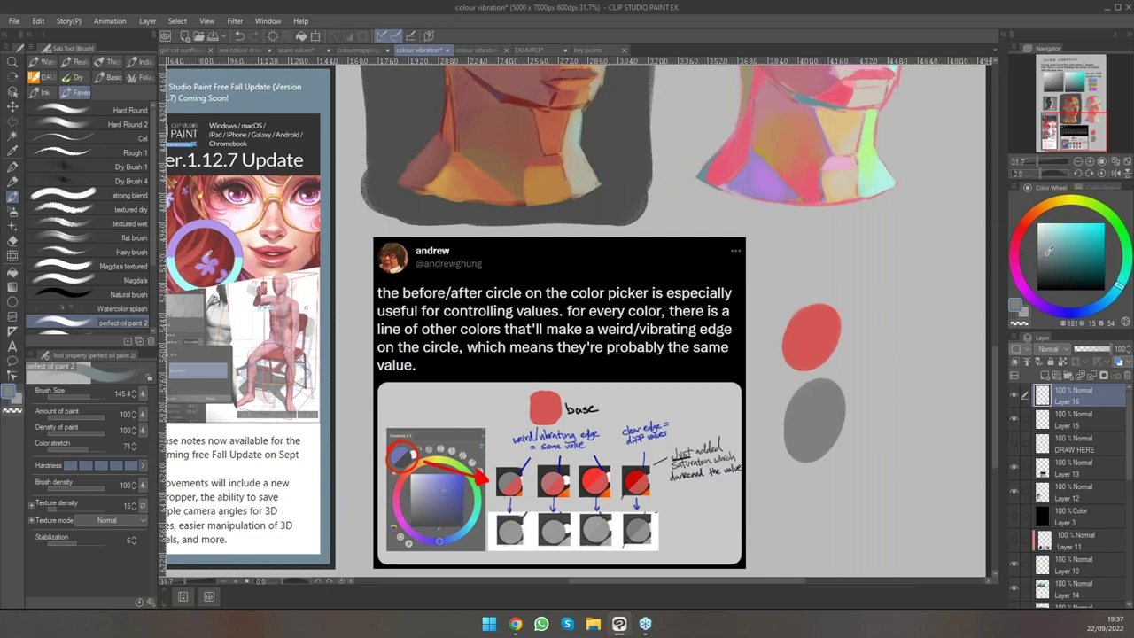
alt+click(843, 388)
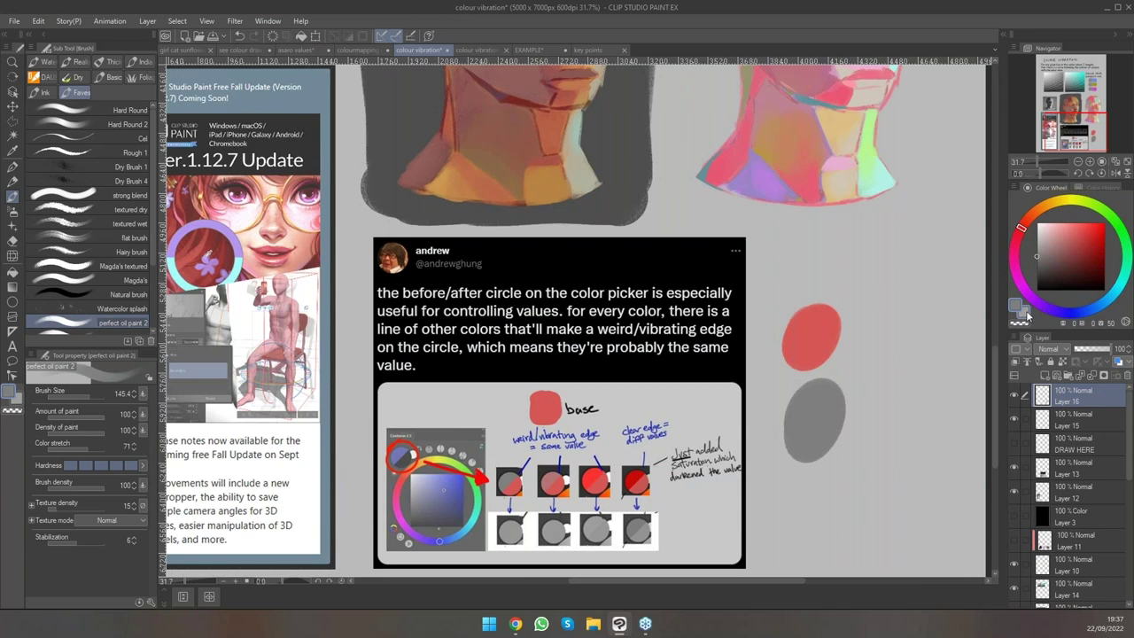
alt+click(826, 411)
drag(1110, 309, 1122, 282)
click(1048, 247)
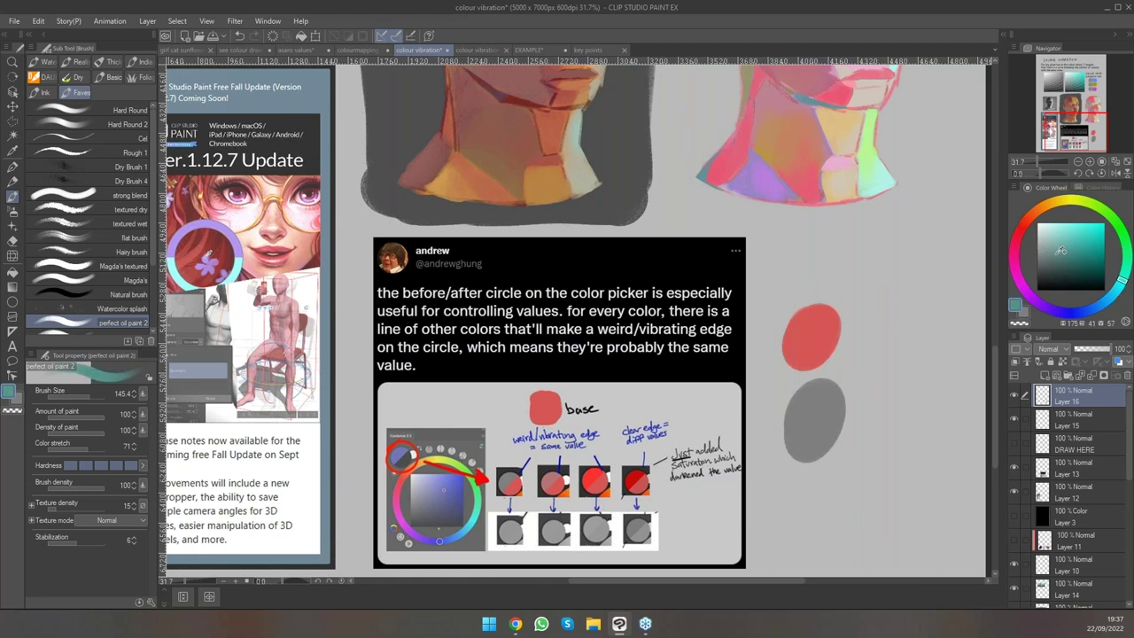
click(1049, 228)
mouse_move(1048, 228)
mouse_down()
mouse_move(1067, 271)
mouse_move(1054, 261)
mouse_move(1078, 249)
mouse_move(1067, 255)
mouse_up()
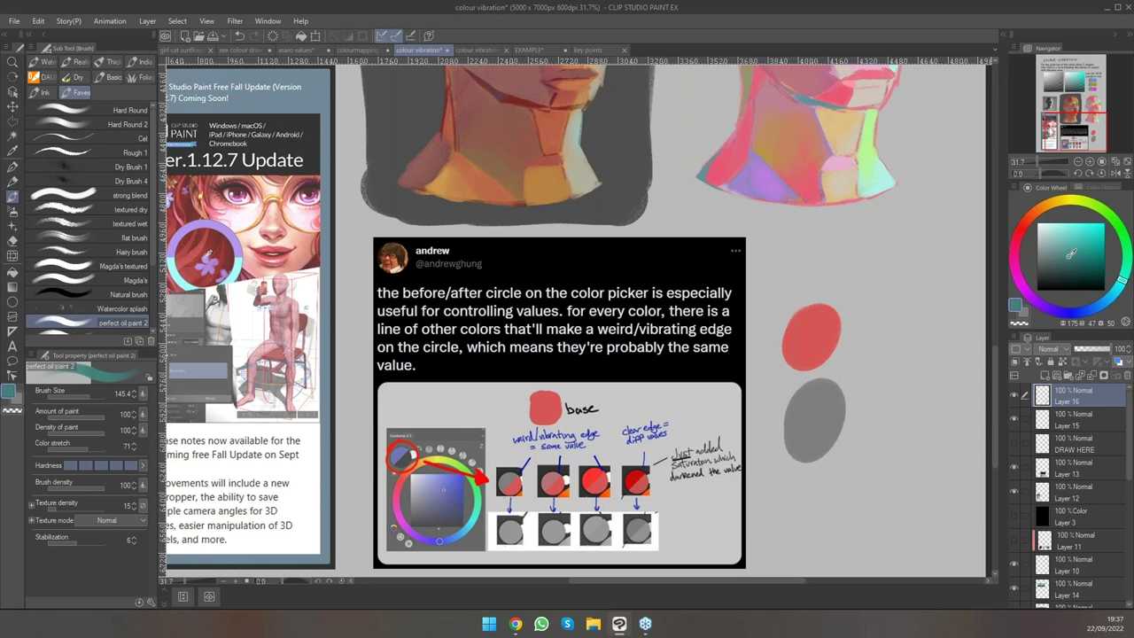
mouse_move(849, 400)
mouse_down()
mouse_move(840, 438)
mouse_move(849, 386)
mouse_move(838, 442)
mouse_move(818, 432)
mouse_move(840, 448)
mouse_up()
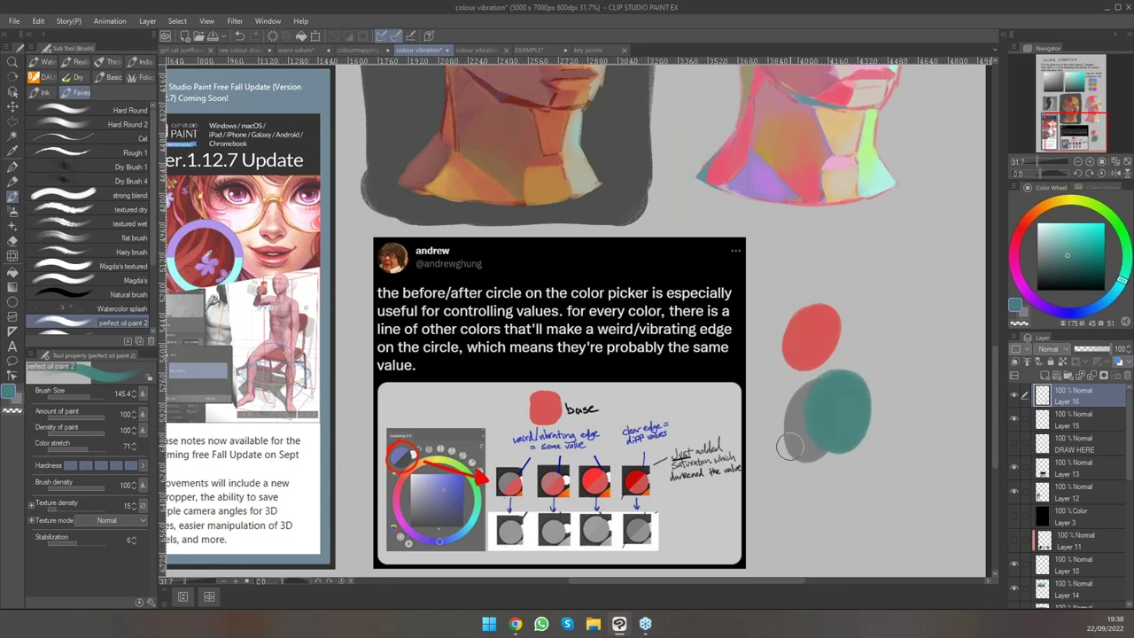
Switch to the colour vibration EXAMPLE document and sample the green of the chihuahua's chest to examine its colour.
scroll(890, 377, down, 3)
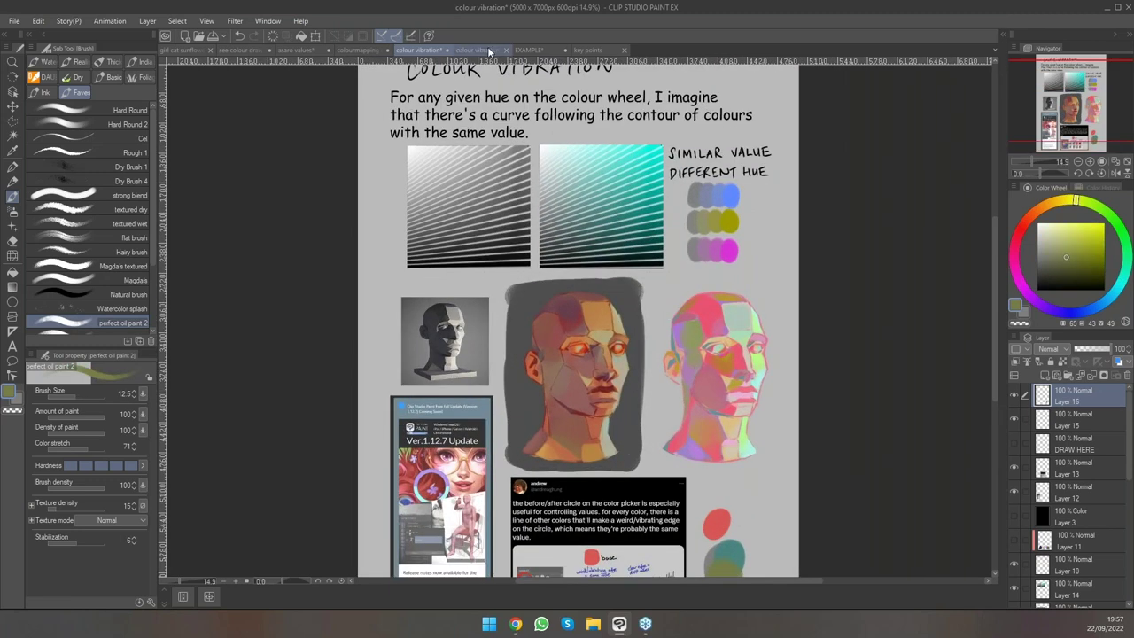
click(488, 50)
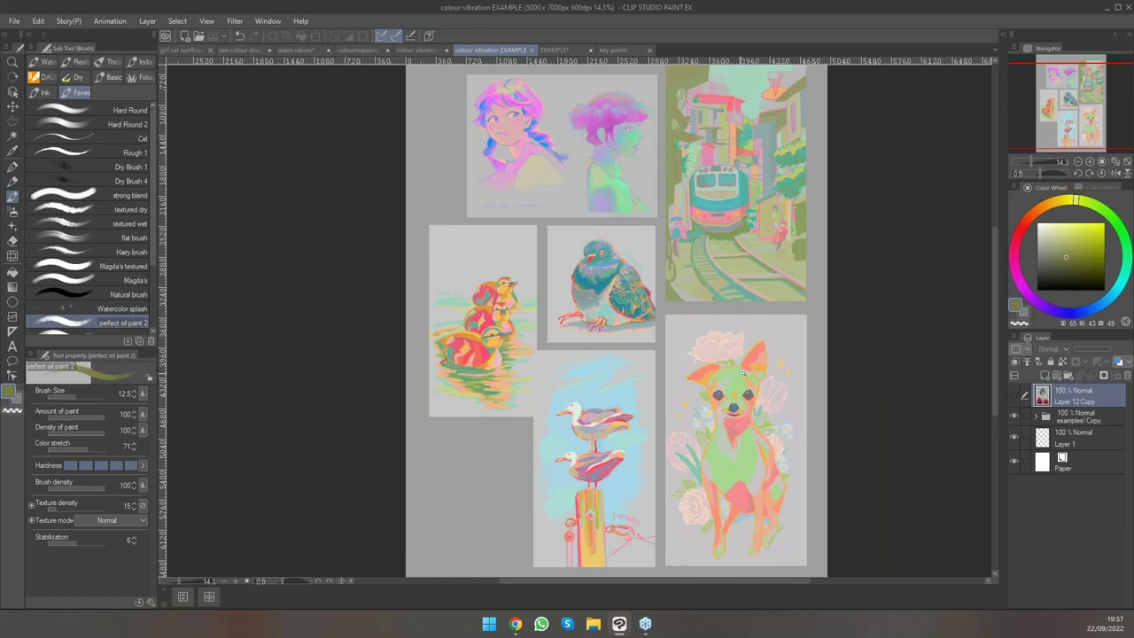
scroll(740, 376, up, 3)
scroll(734, 381, down, 3)
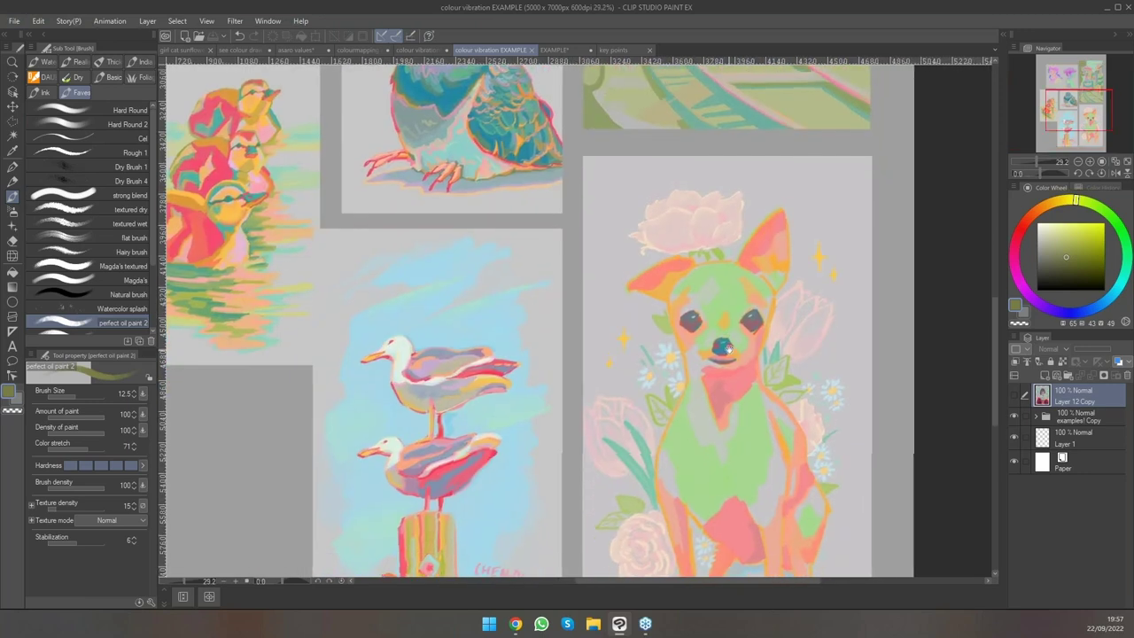
alt+click(672, 459)
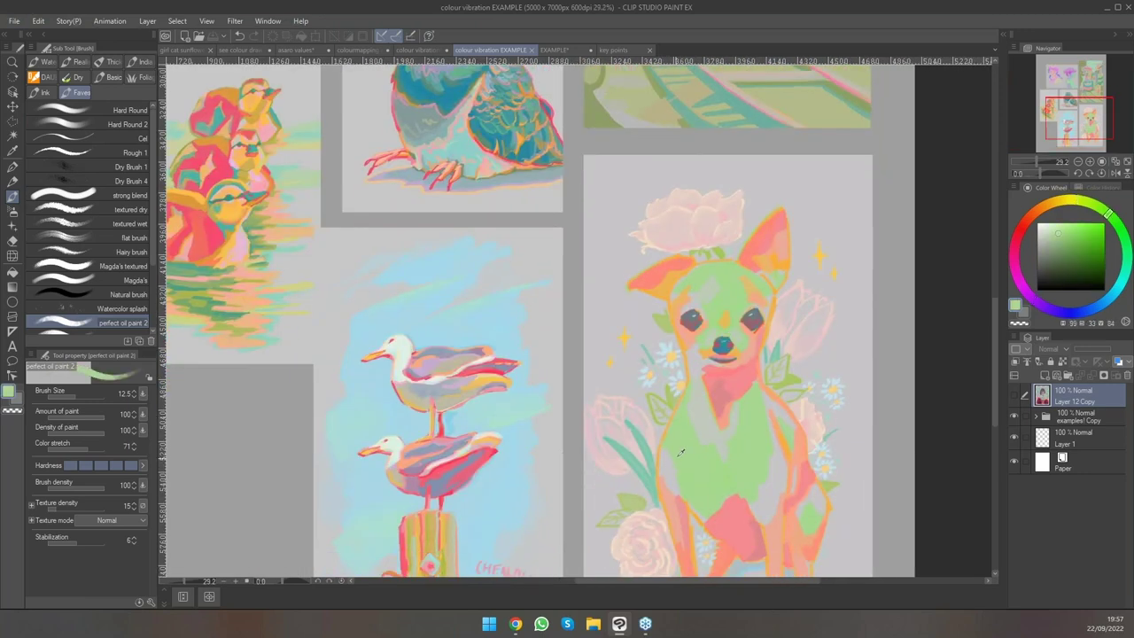
alt+click(677, 456)
alt+click(678, 457)
scroll(719, 422, down, 1)
scroll(512, 449, up, 1)
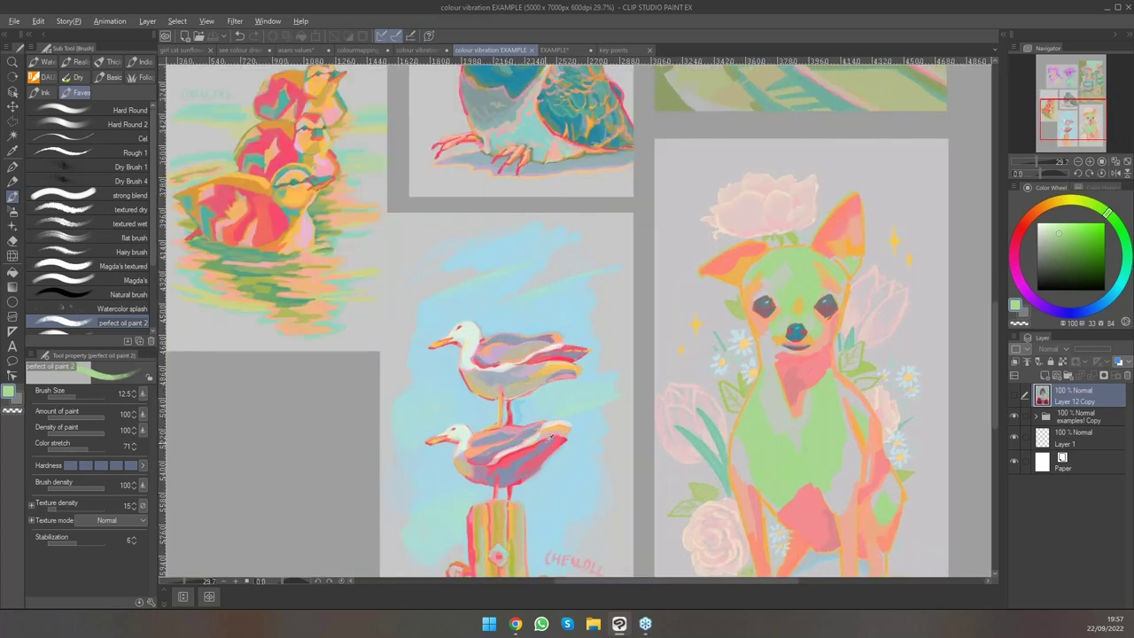
Sample the violet of the gull's wing and the pink of the front duckling, and look over the other example paintings.
alt+click(551, 435)
scroll(562, 427, down, 1)
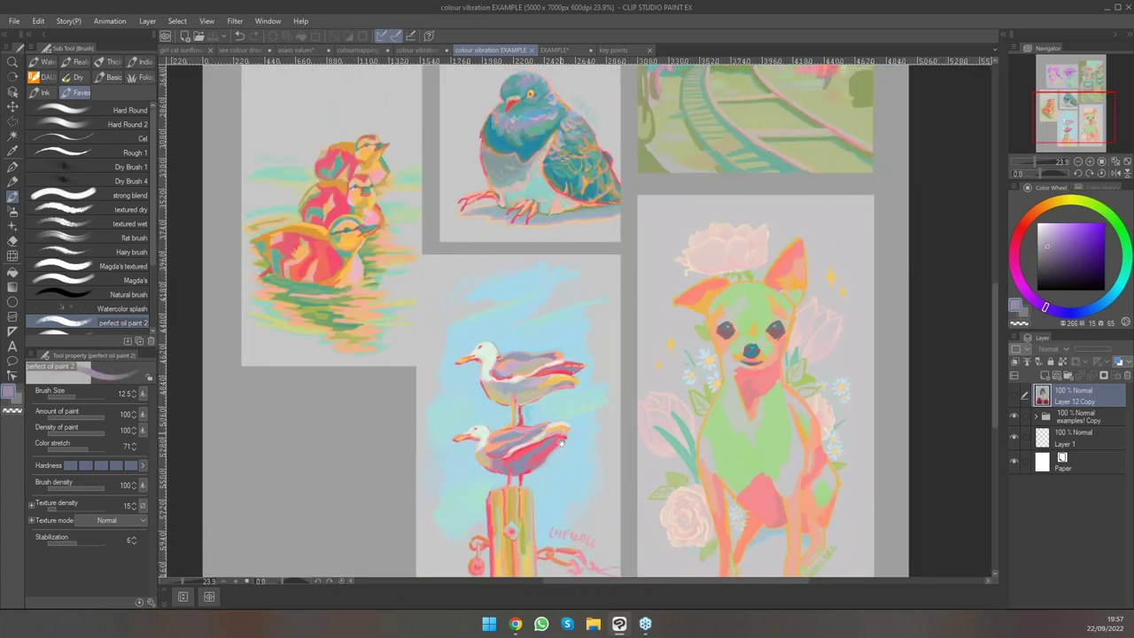
drag(566, 470, 578, 519)
alt+click(380, 390)
alt+click(377, 390)
alt+click(382, 388)
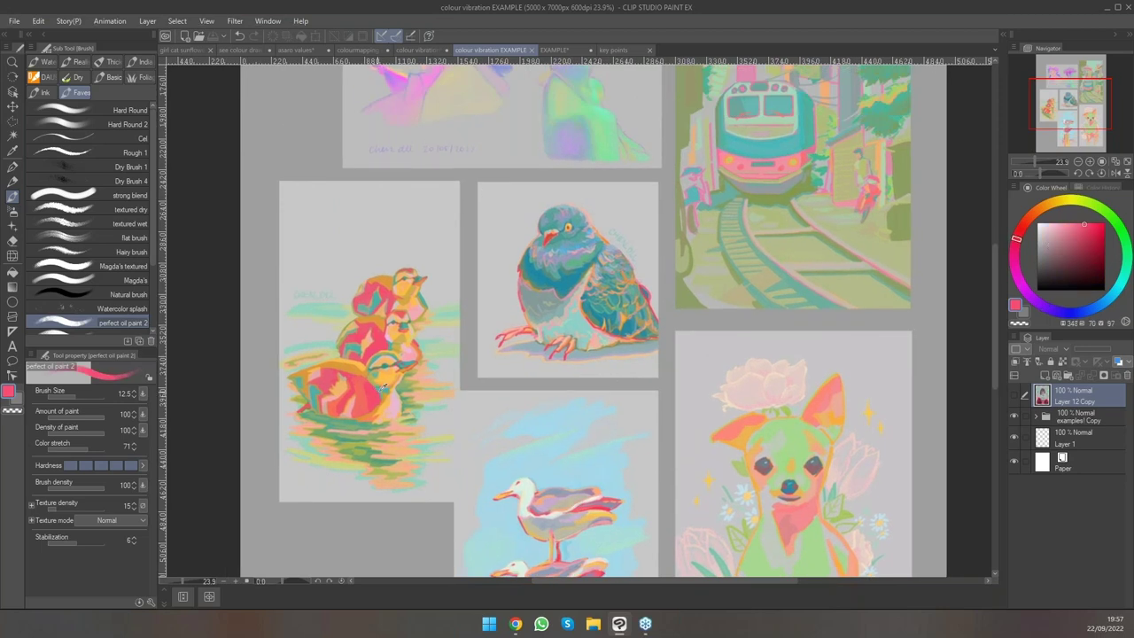
scroll(475, 356, down, 1)
scroll(475, 356, down, 1)
drag(674, 144, 674, 209)
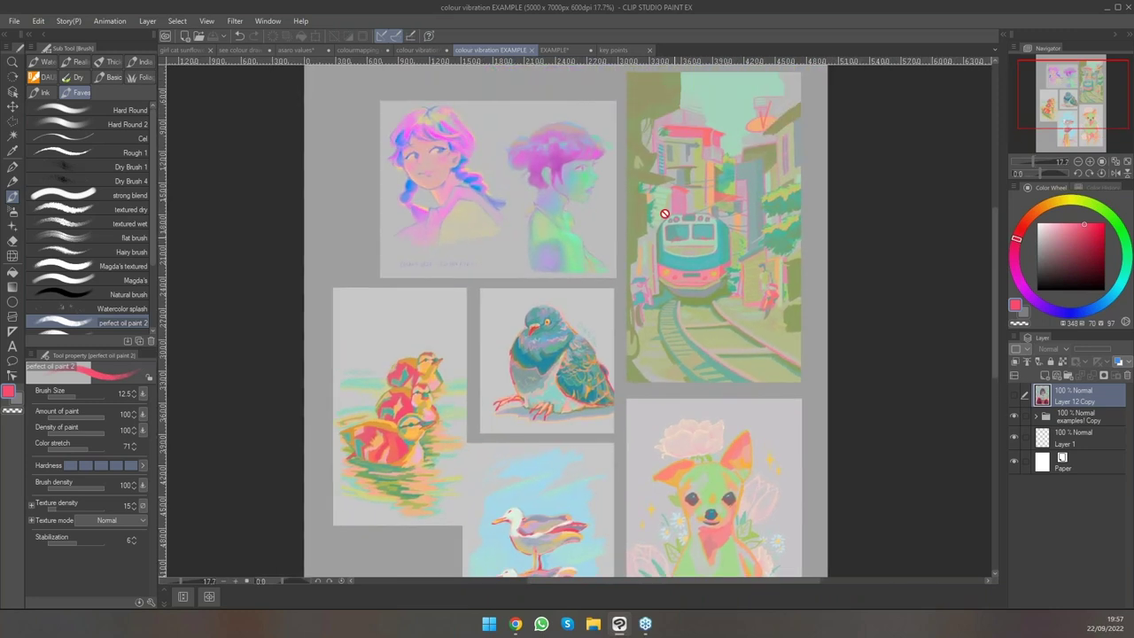
Switch to the EXAMPLE pigeon painting and hide the intermediate layers beneath Layer 1 Copy 7.
click(558, 51)
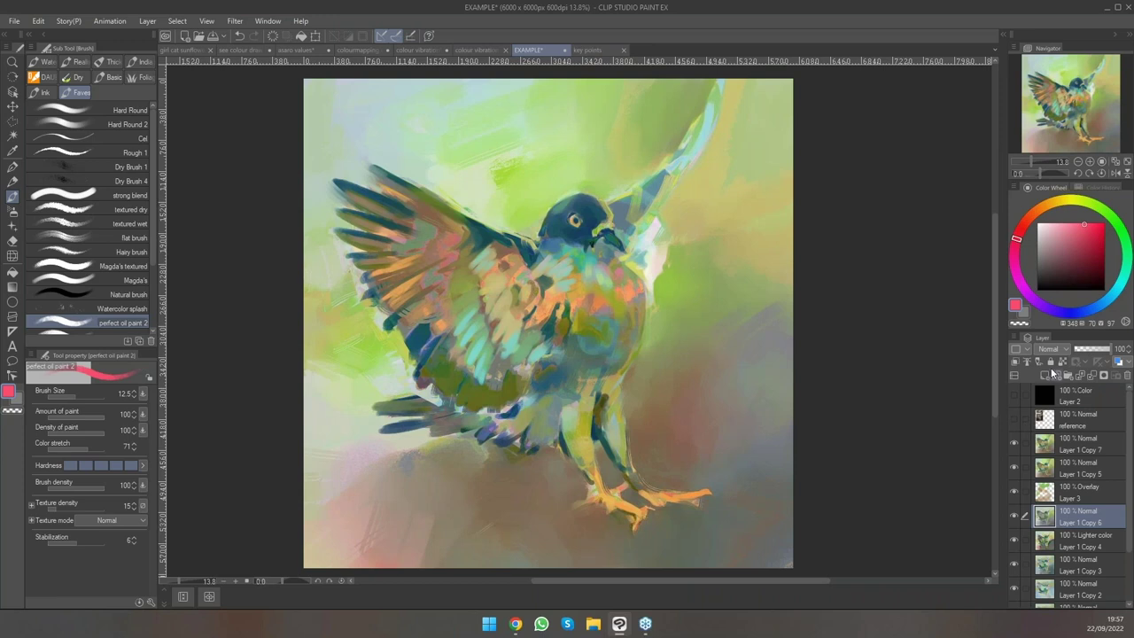
drag(1016, 514, 1015, 589)
scroll(1124, 537, down, 3)
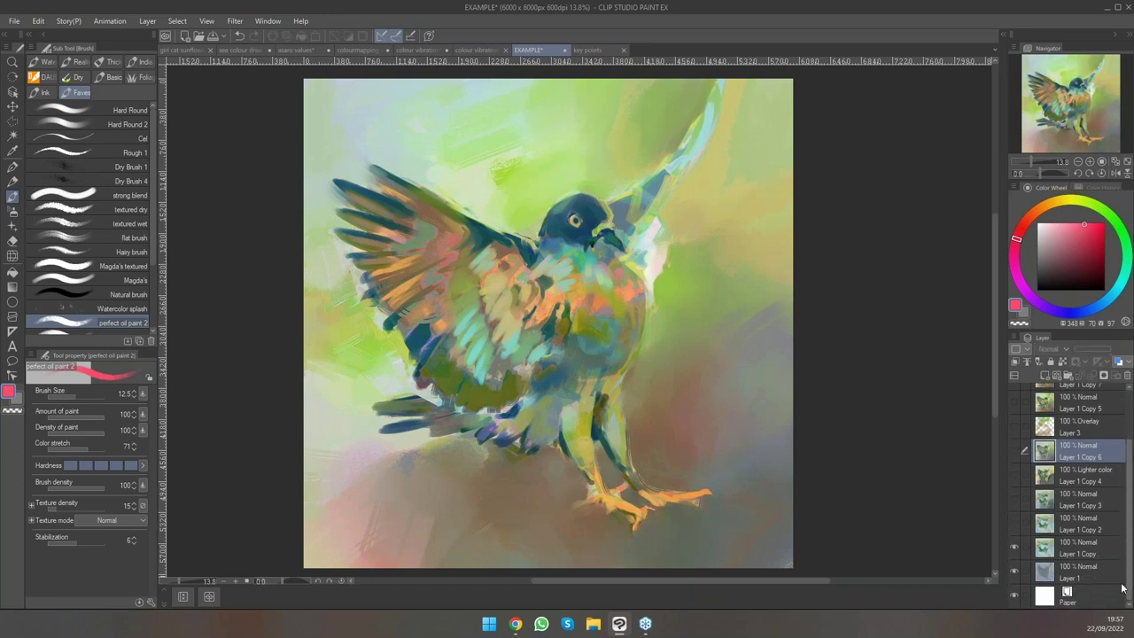
scroll(1129, 564, up, 3)
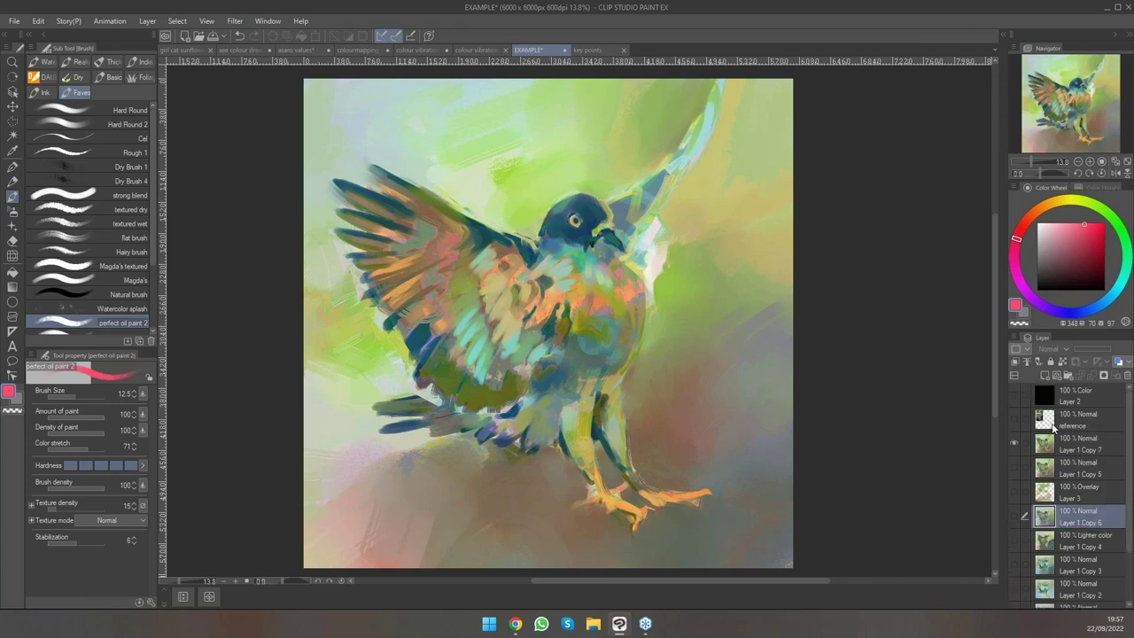
Show and hide the reference photo layer for comparison, and hide Layer 1 Copy 7.
click(1014, 418)
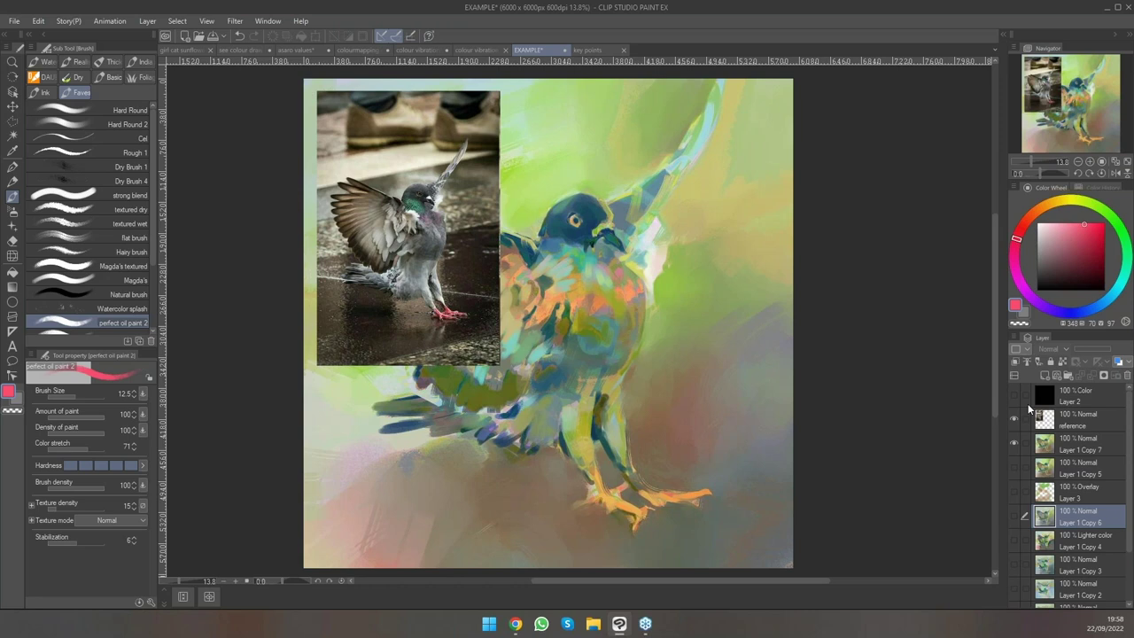
click(1015, 420)
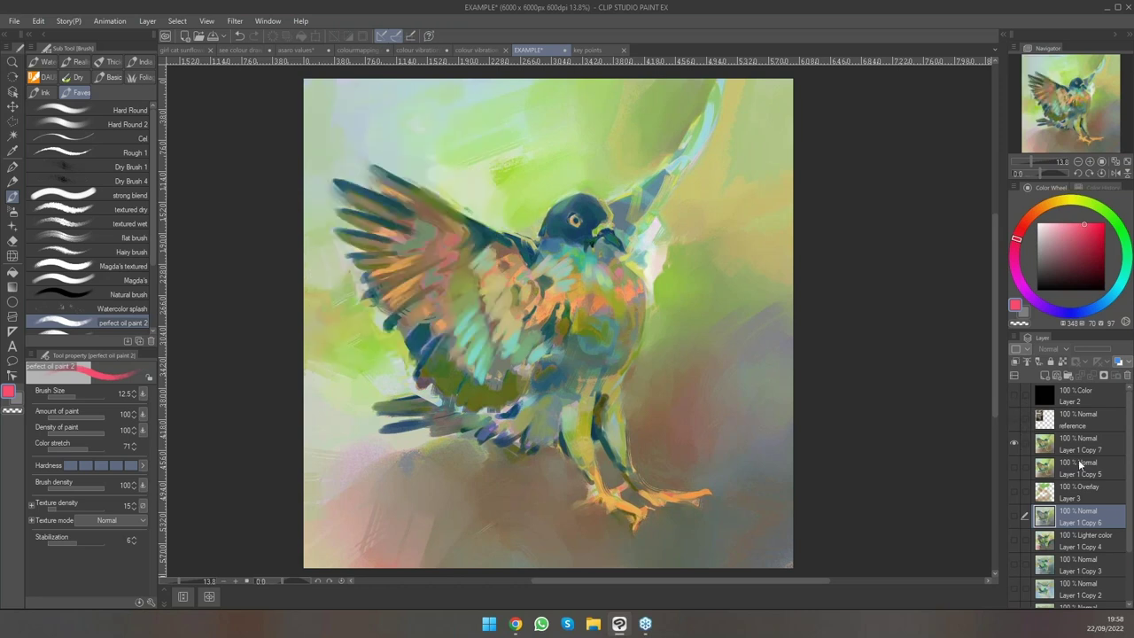
click(1016, 444)
Show Layer 1 Copy and Layer 1 Copy 2 to present the early colour stages of the pigeon painting.
scroll(1125, 510, down, 1)
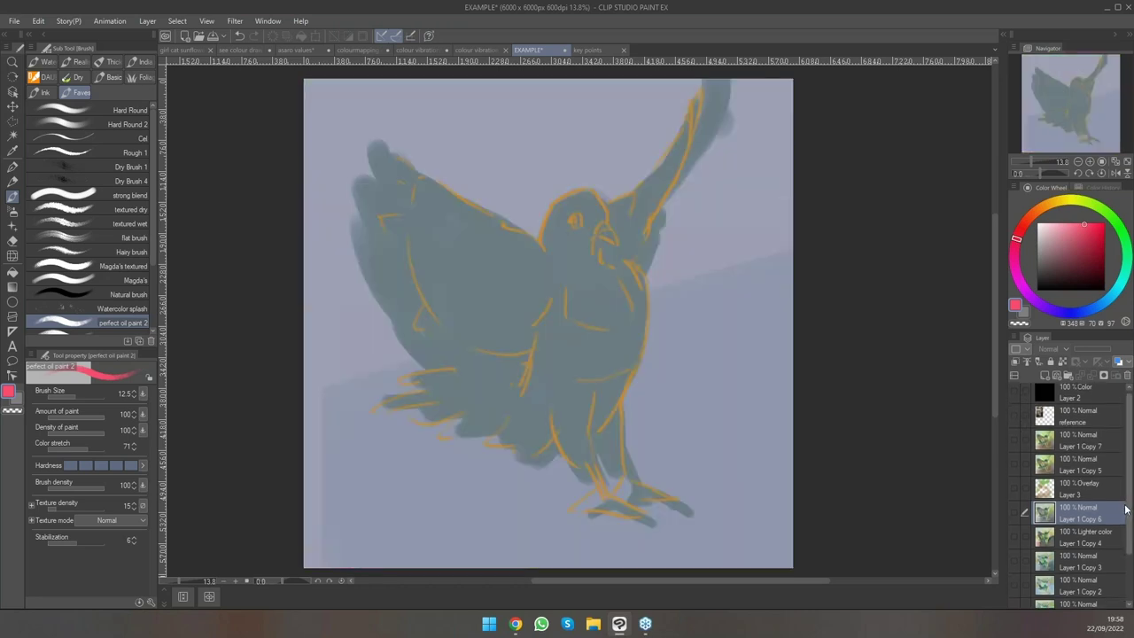
scroll(1125, 510, down, 2)
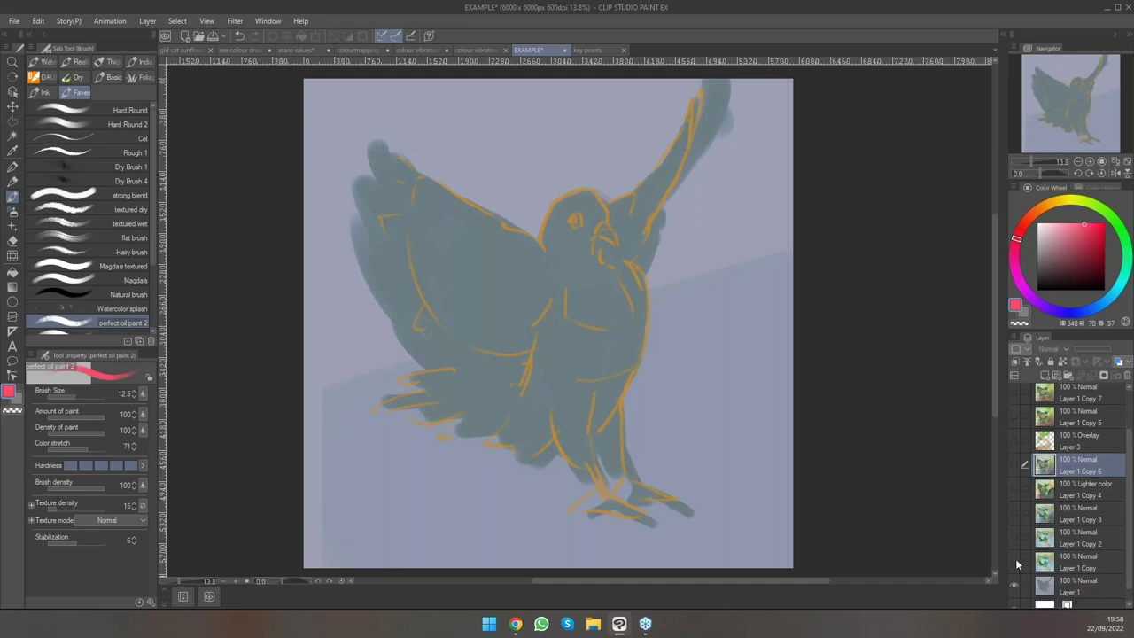
click(1016, 562)
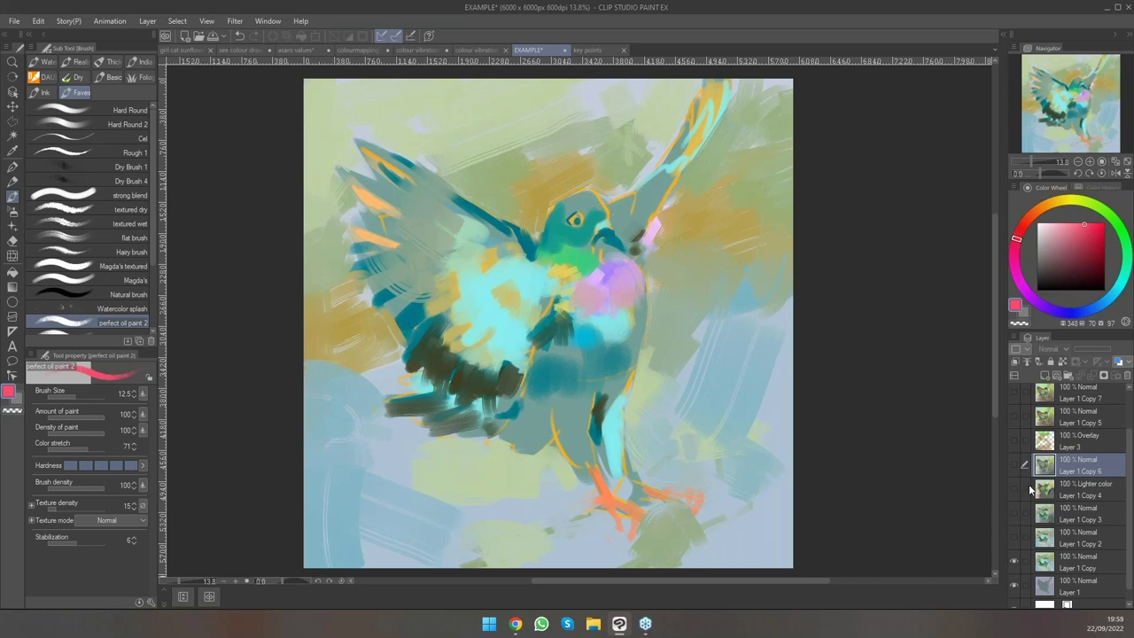
click(1014, 536)
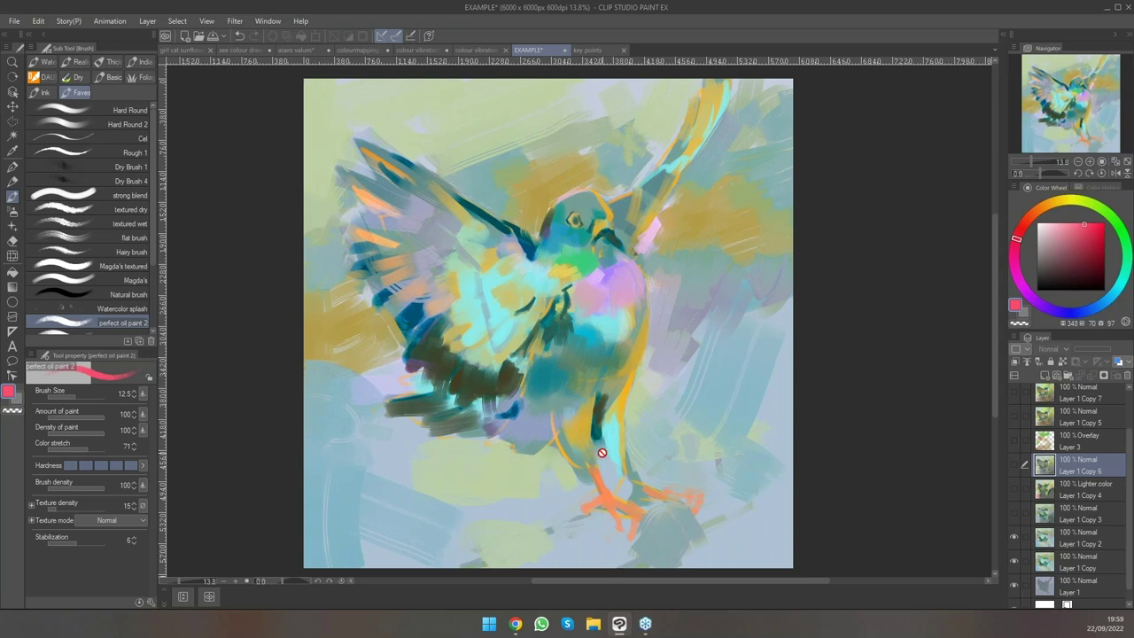
Show Layer 1 Copy 3 and toggle its visibility to compare this stage of the pigeon with the previous one at thumbnail size.
click(1014, 518)
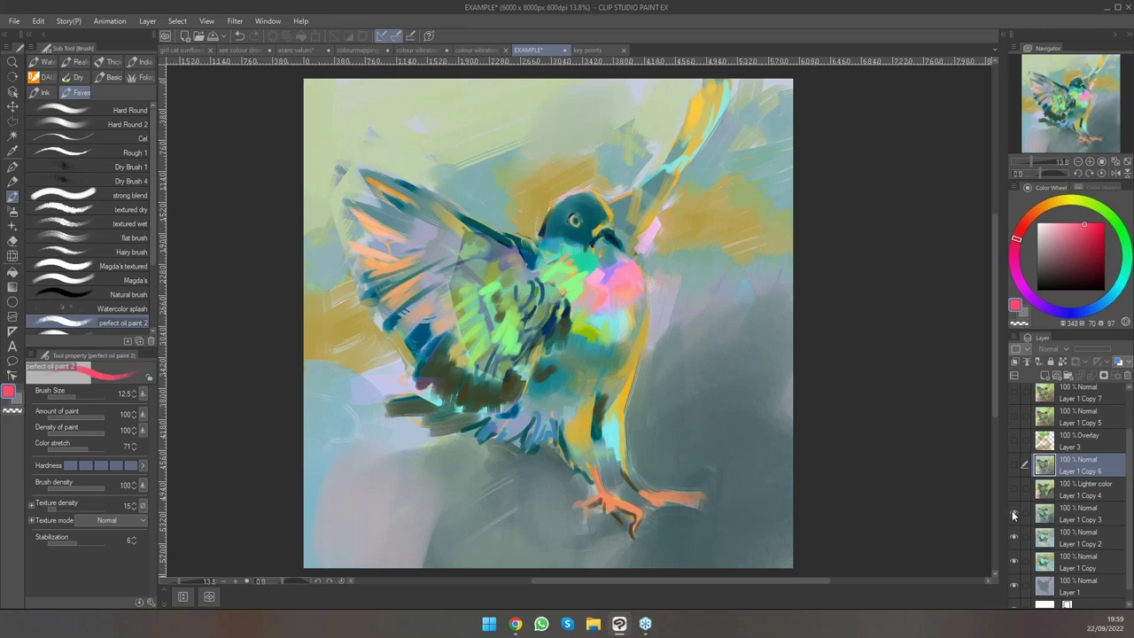
scroll(762, 331, down, 5)
drag(687, 392, 614, 405)
scroll(664, 402, up, 1)
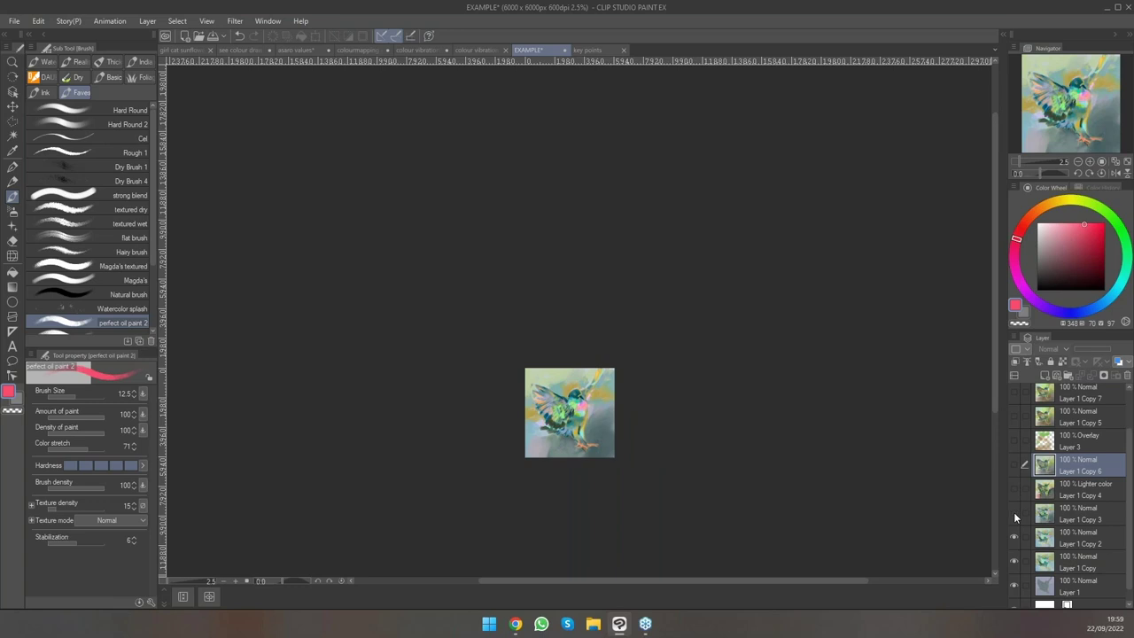
click(1015, 513)
click(1015, 514)
click(1015, 514)
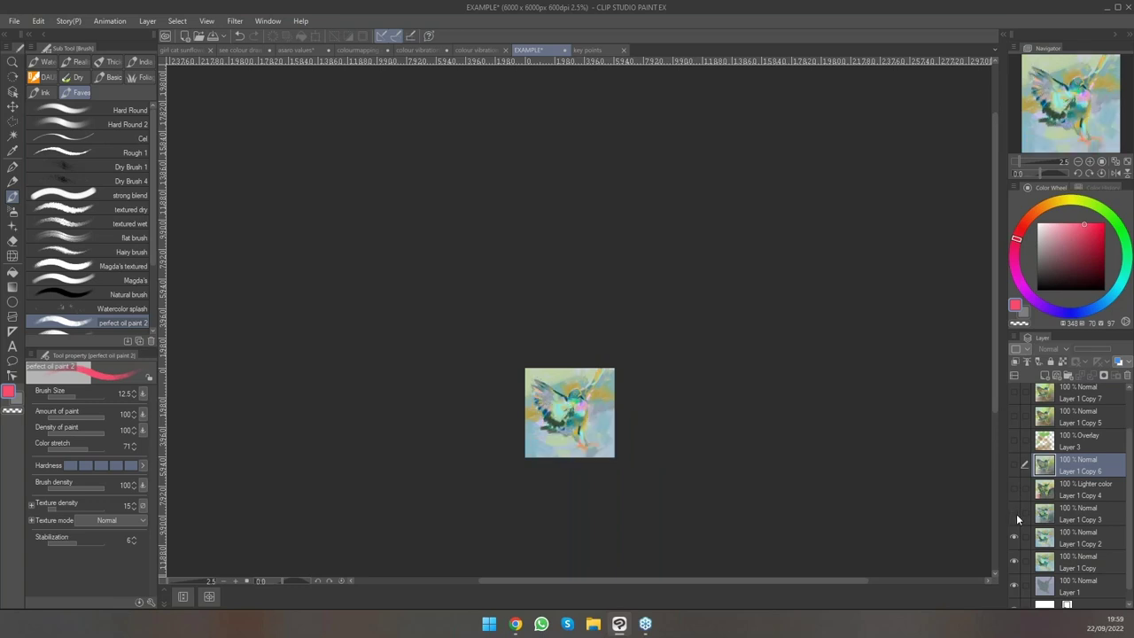
click(1016, 514)
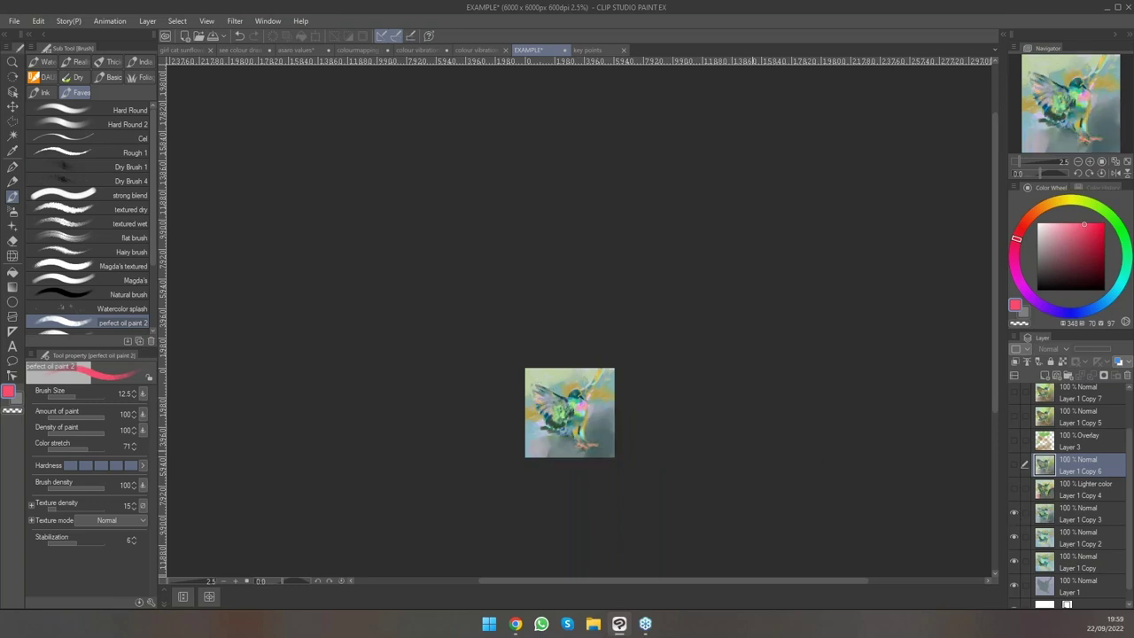
scroll(612, 411, up, 2)
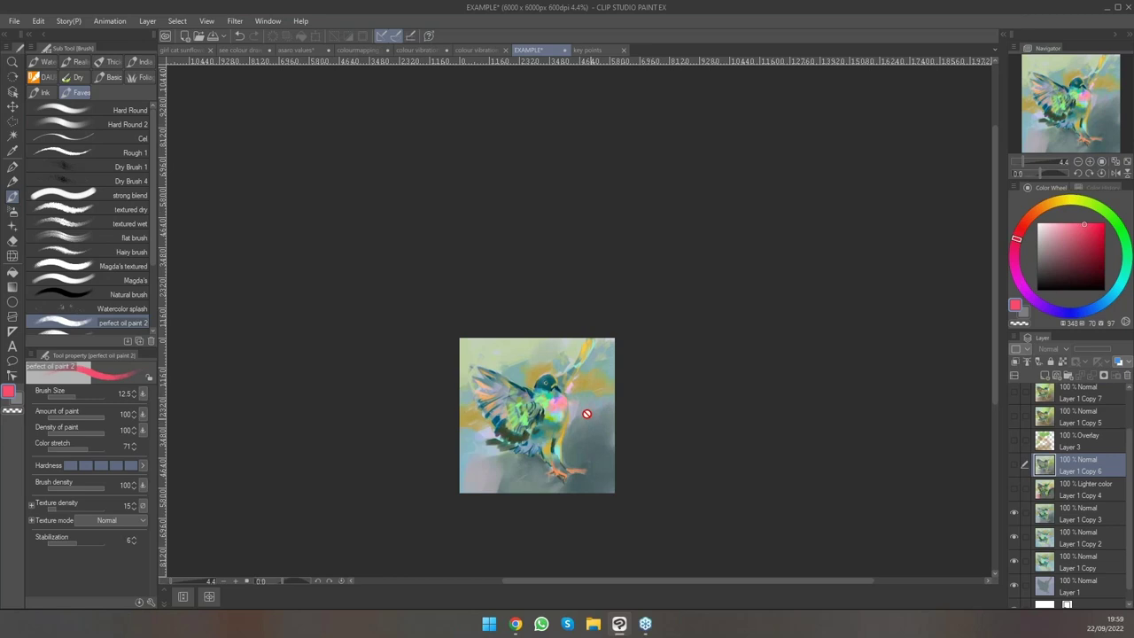
scroll(621, 390, up, 2)
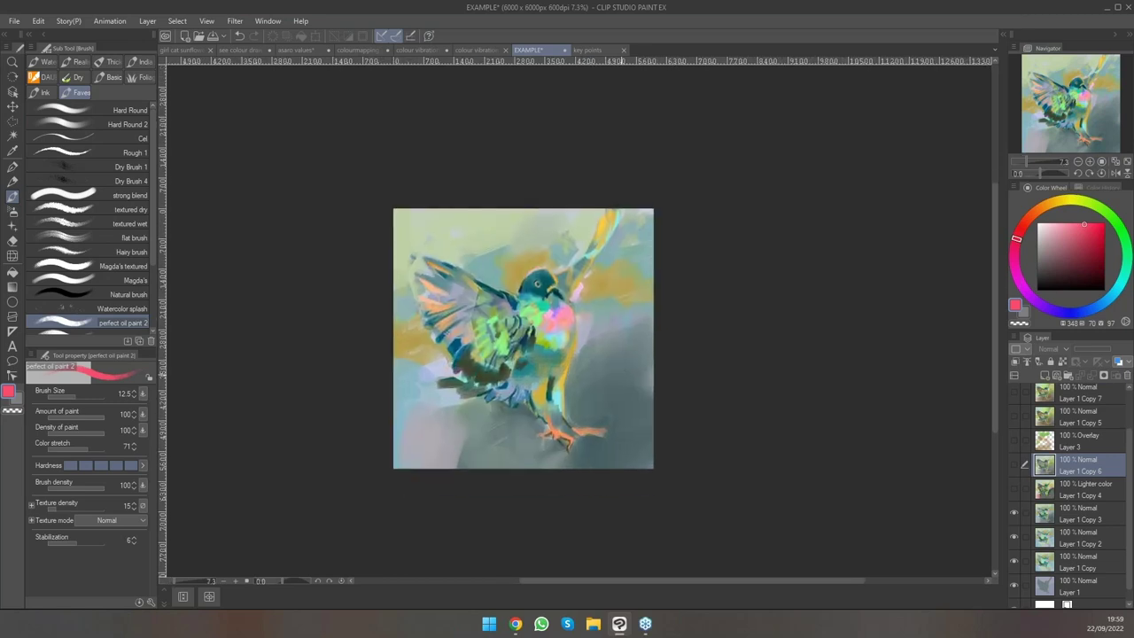
Select all the ochre areas of the painting on Layer 1 Copy 3 with the Auto select tool.
click(1053, 514)
scroll(677, 222, up, 2)
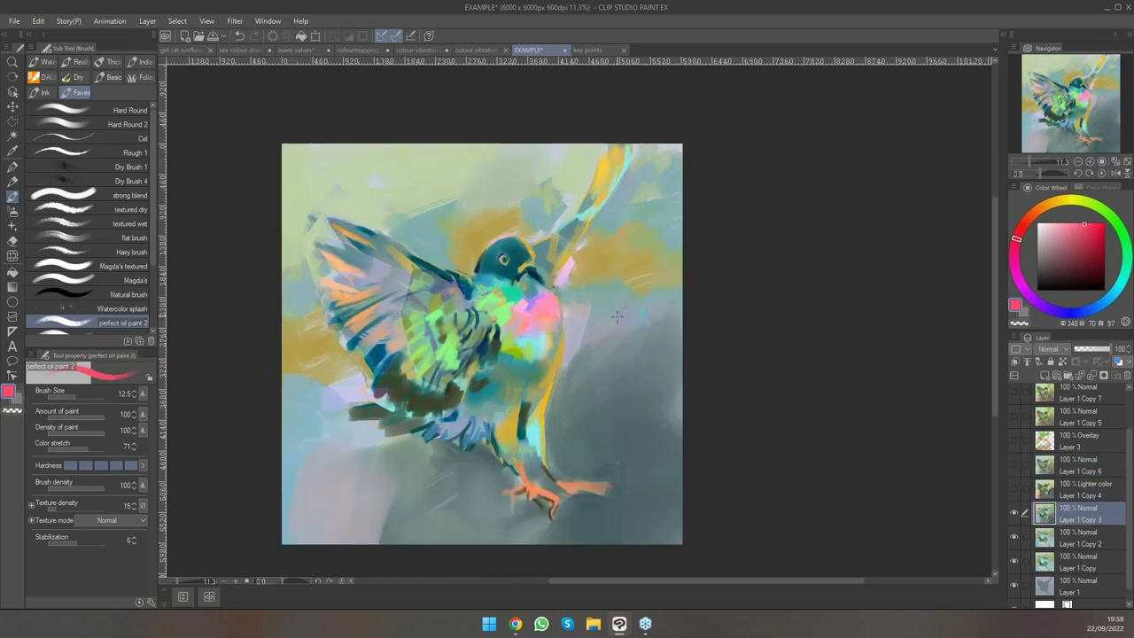
key(w)
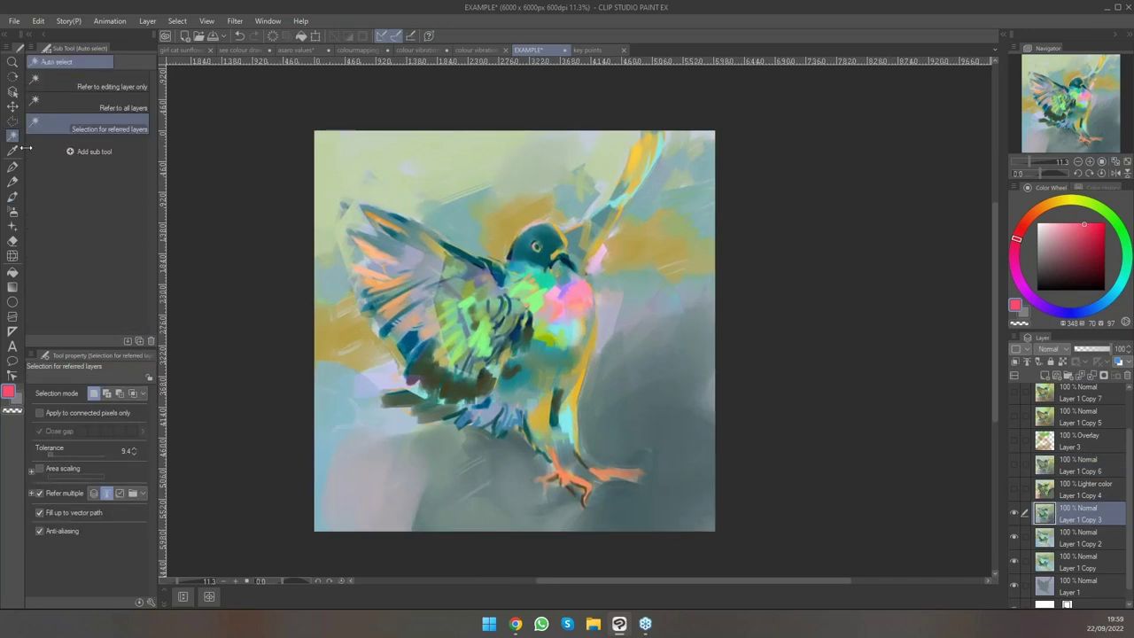
click(653, 242)
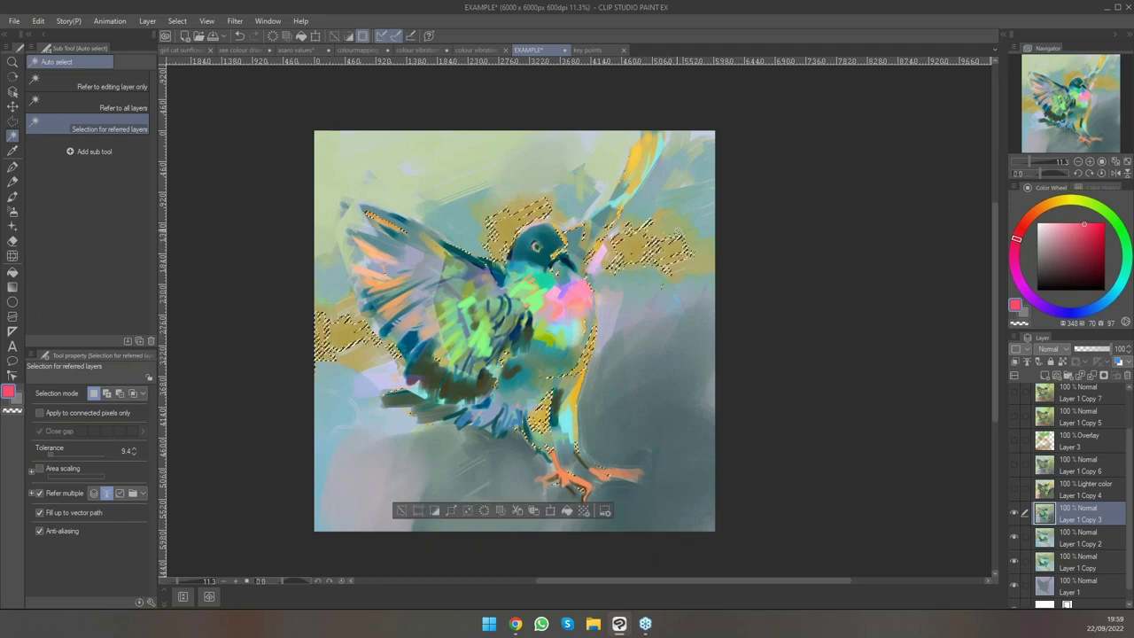
key(ctrl+d)
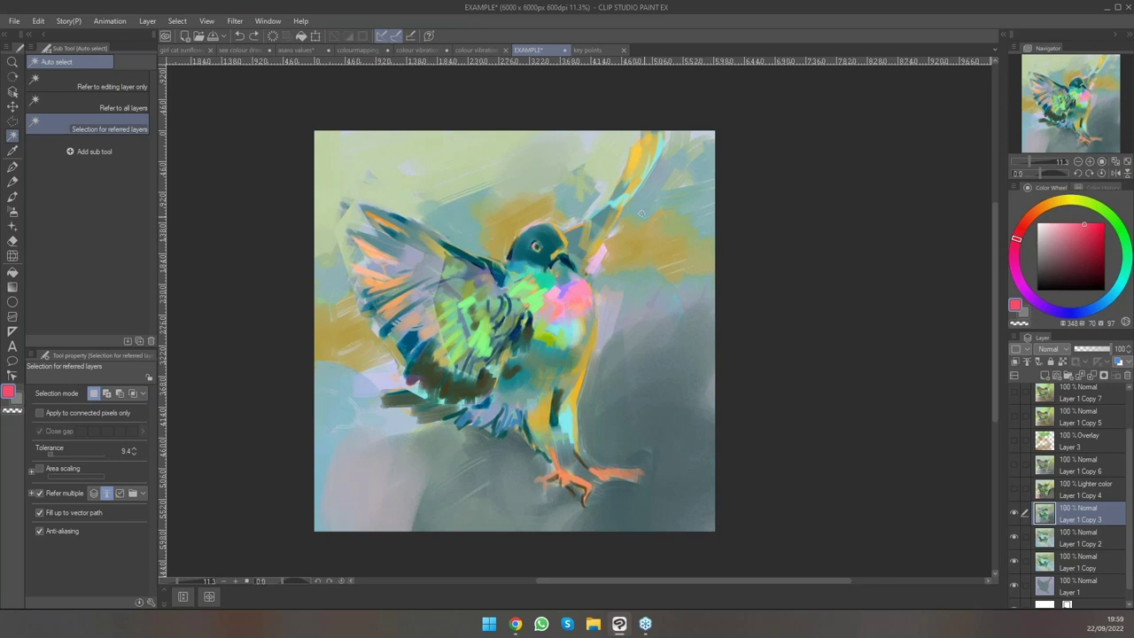
click(630, 248)
shift+click(697, 224)
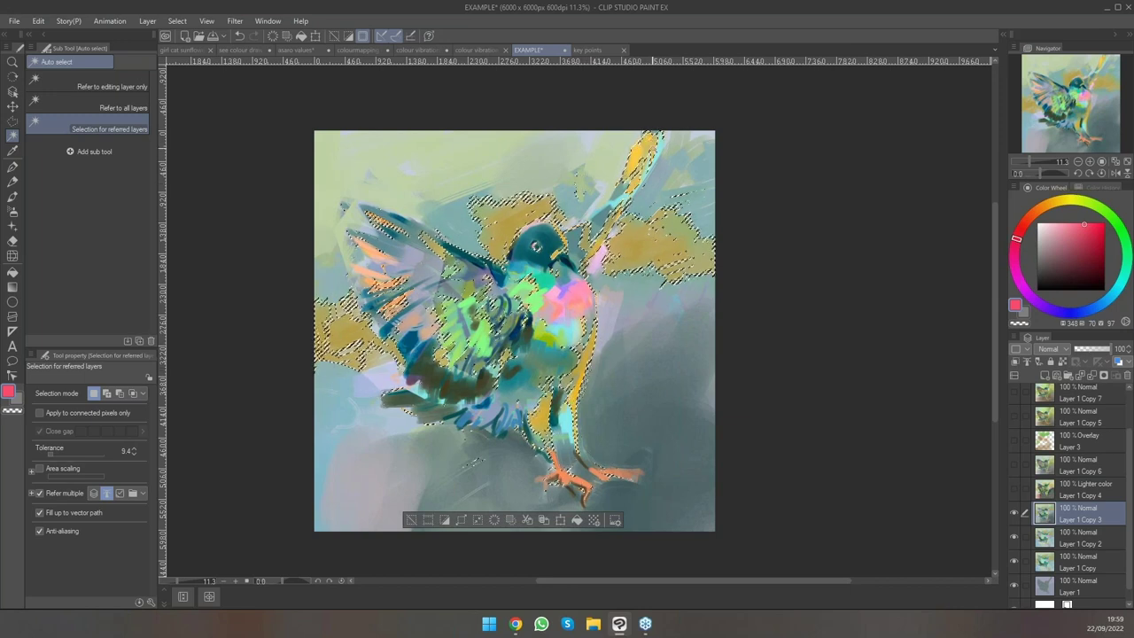
Shift the selected ochre areas to hue -54, saturation 4 and luminosity 30, and clear the selection.
key(ctrl+u)
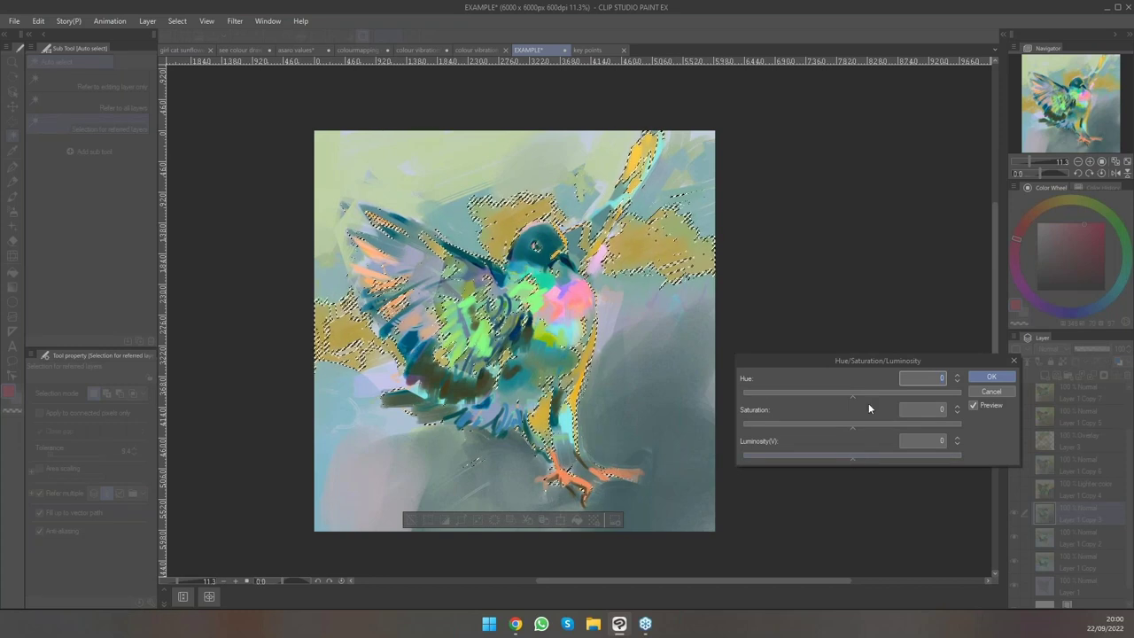
drag(848, 395, 803, 395)
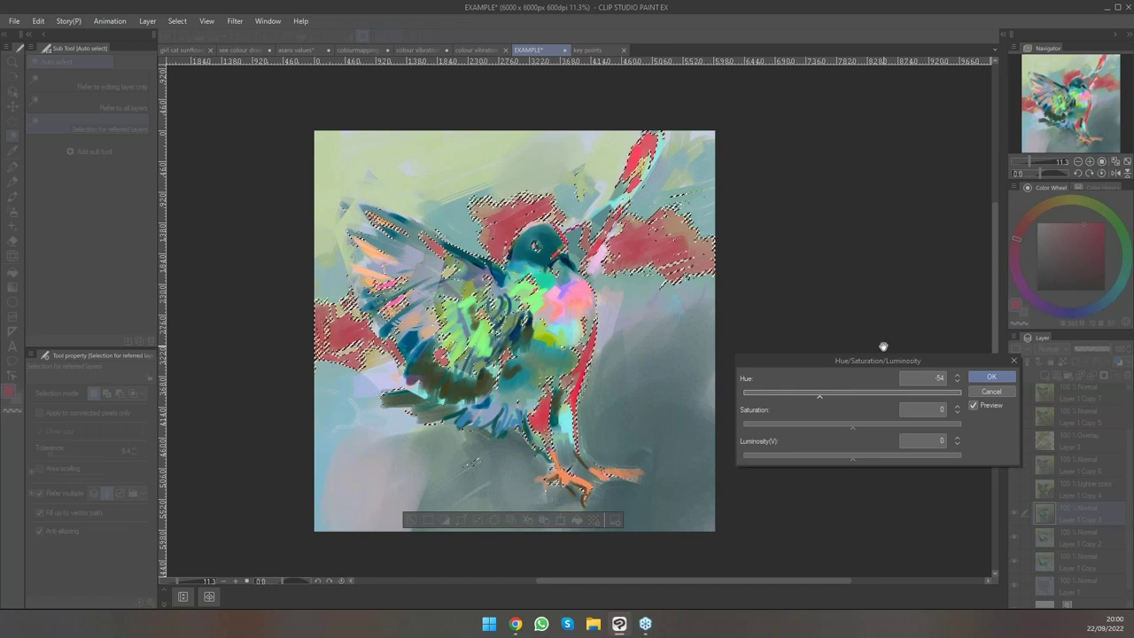
drag(852, 458, 862, 424)
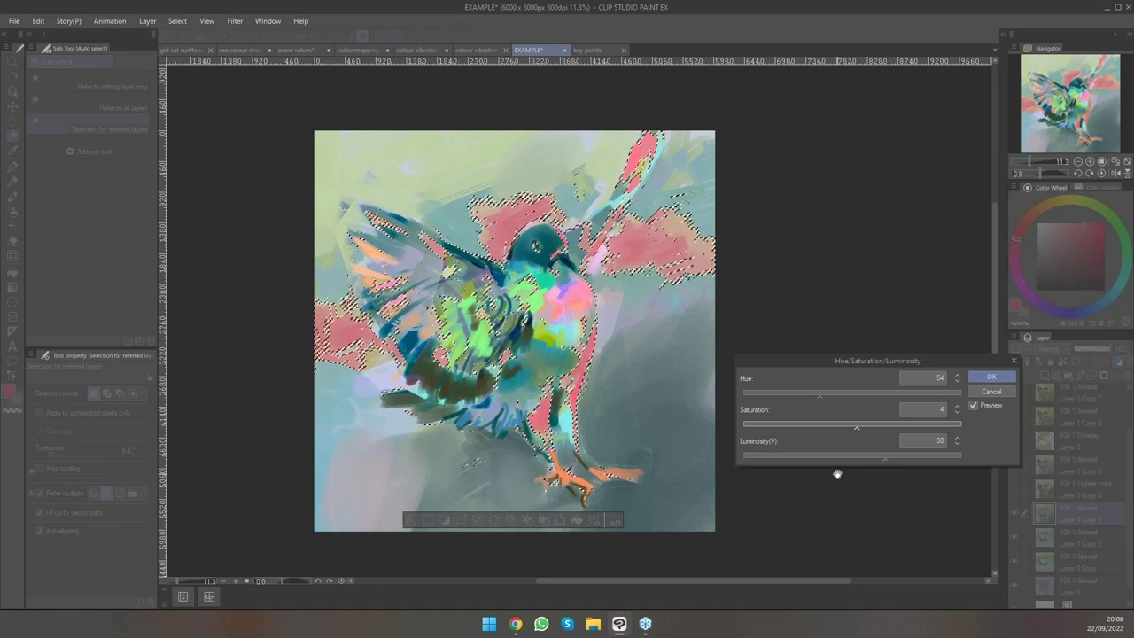
click(994, 378)
key(ctrl+d)
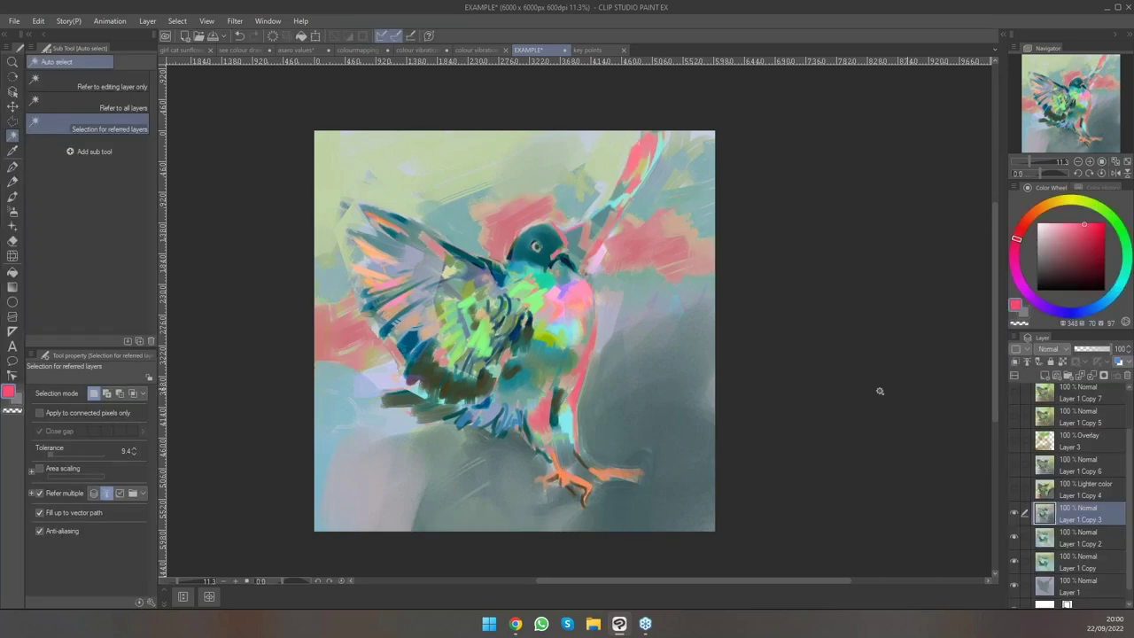
Examine the recoloured patches around the pigeon's head and raised wing, both close up and from a distance.
key(h)
key(h)
scroll(790, 351, up, 2)
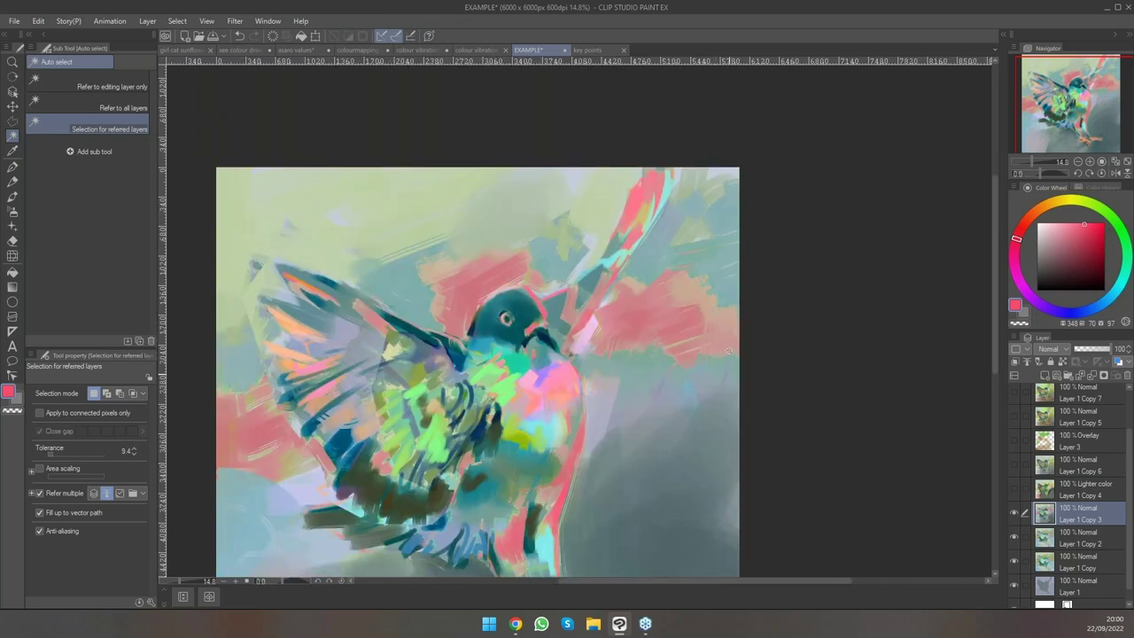
scroll(728, 352, up, 2)
scroll(714, 330, down, 3)
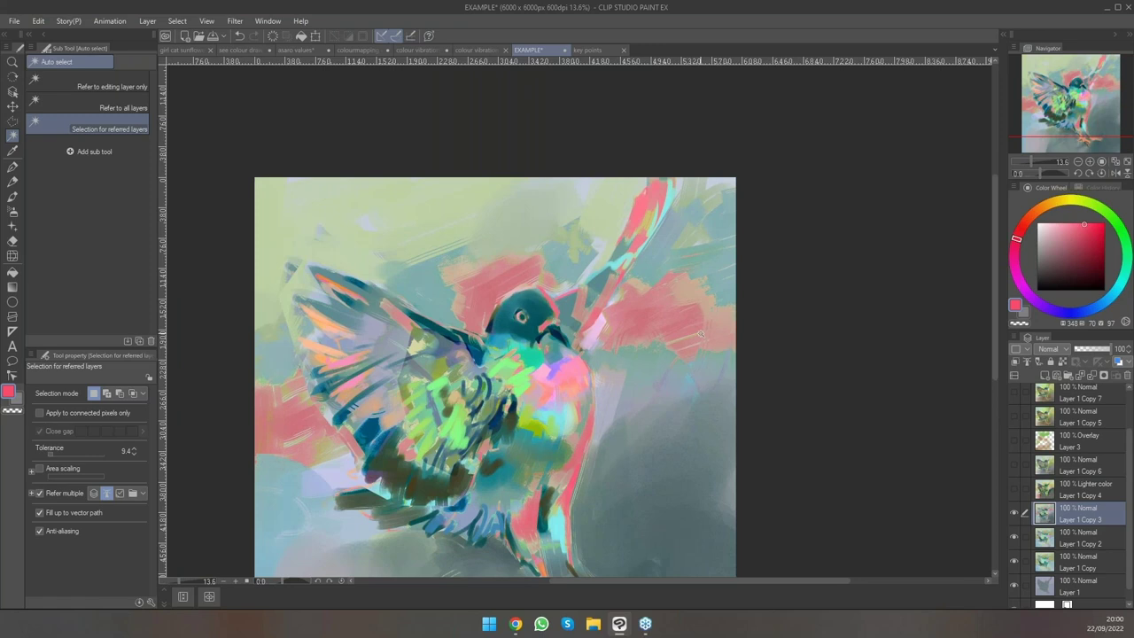
scroll(700, 275, up, 2)
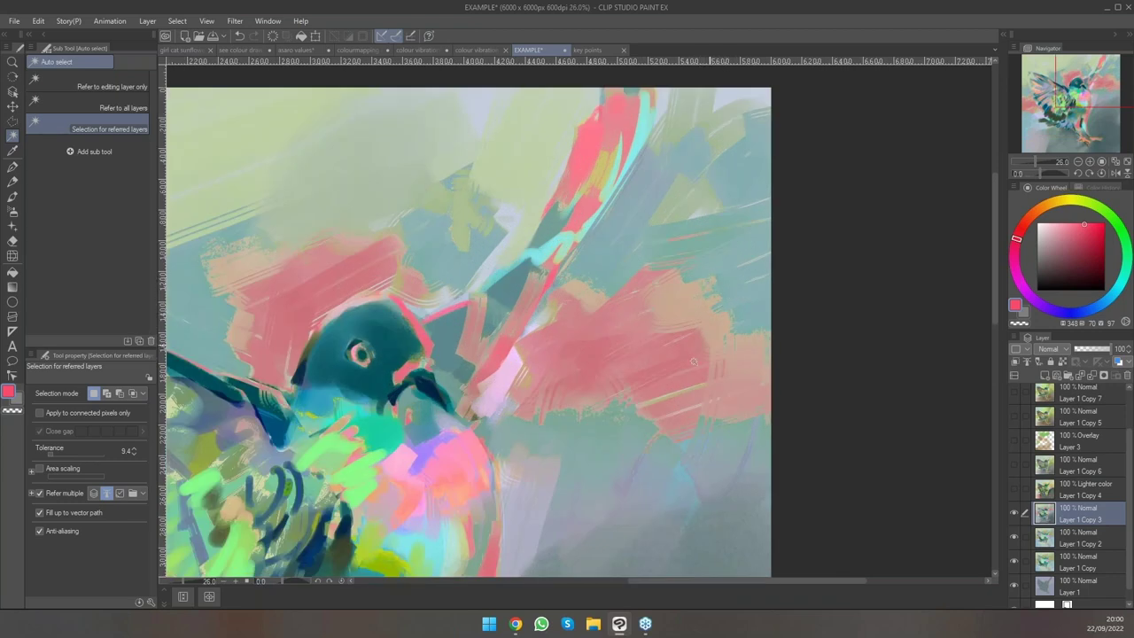
scroll(679, 354, down, 2)
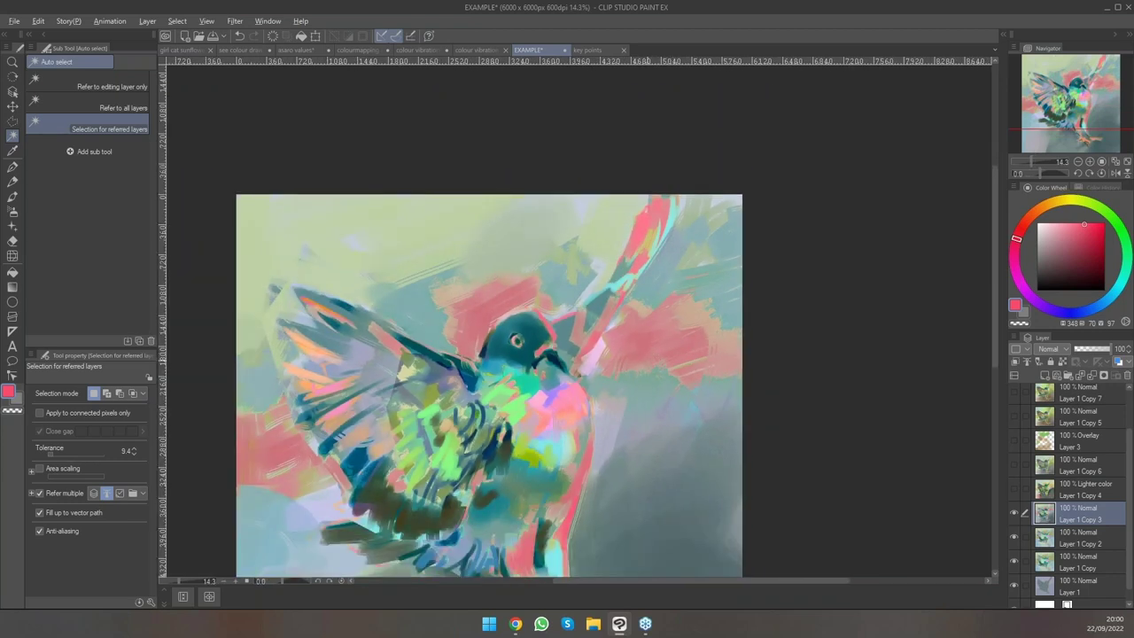
Sample colours around the background patch beside the pigeon's head and try blending its lower edge with the perfect oil paint 2 brush.
key(b)
drag(644, 359, 641, 385)
alt+click(644, 365)
alt+click(618, 392)
alt+click(664, 375)
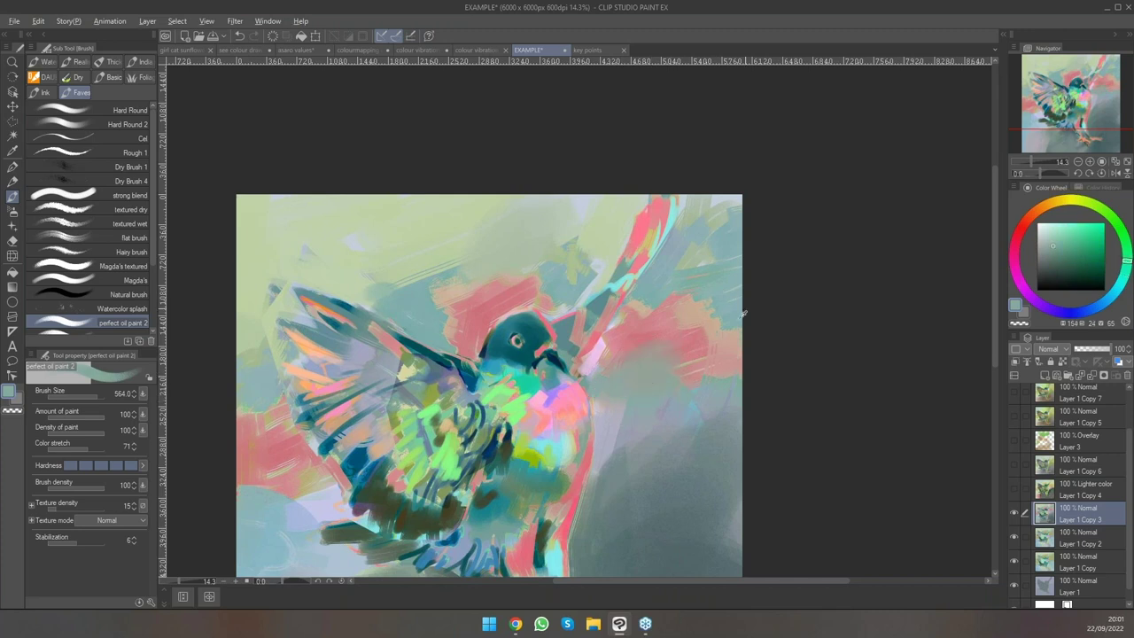
scroll(743, 313, down, 3)
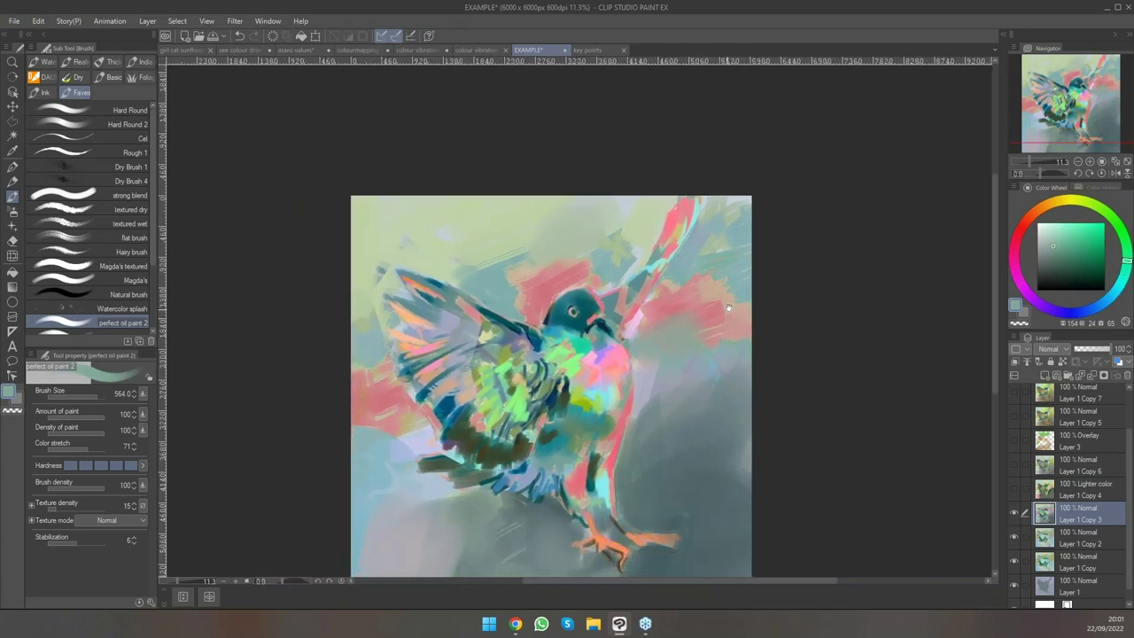
Undo the blending strokes and the hue shift on Layer 1 Copy 3, and clear the selection.
key(ctrl+z)
ctrl+click(1090, 507)
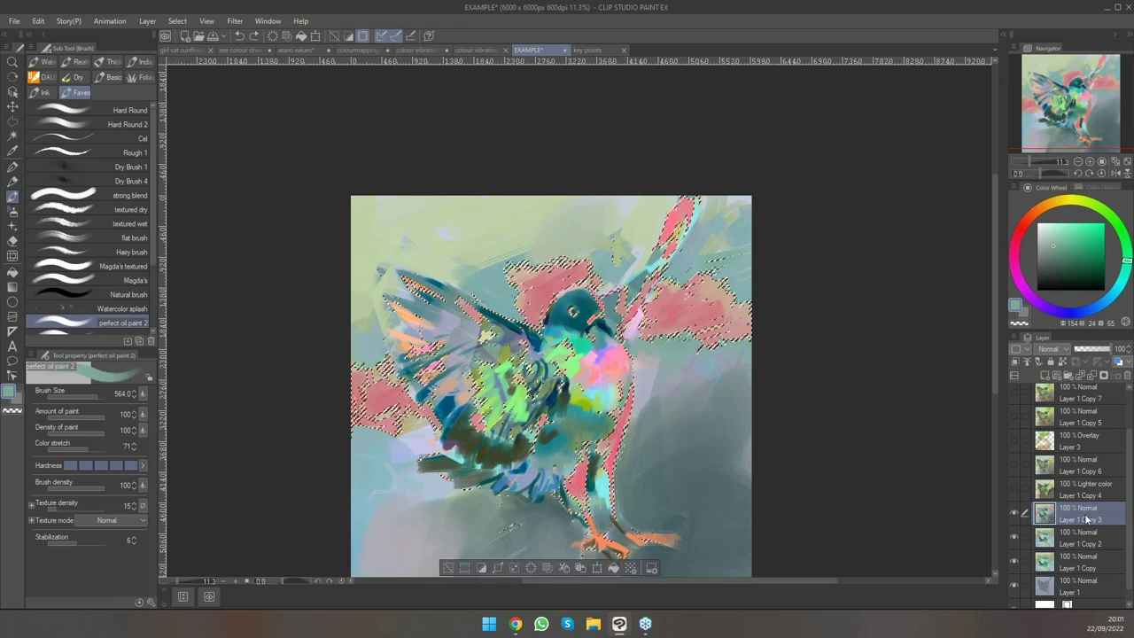
key(ctrl+d)
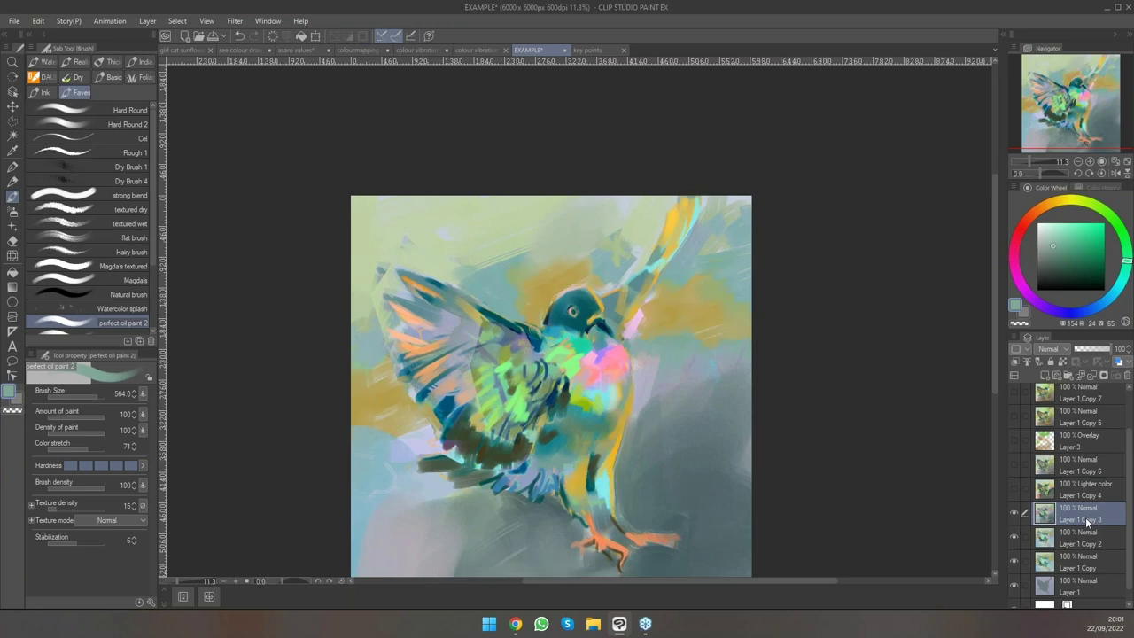
Select Layer 1 Copy 4 and switch its visibility on and off, leaving it shown over the painting.
click(1042, 498)
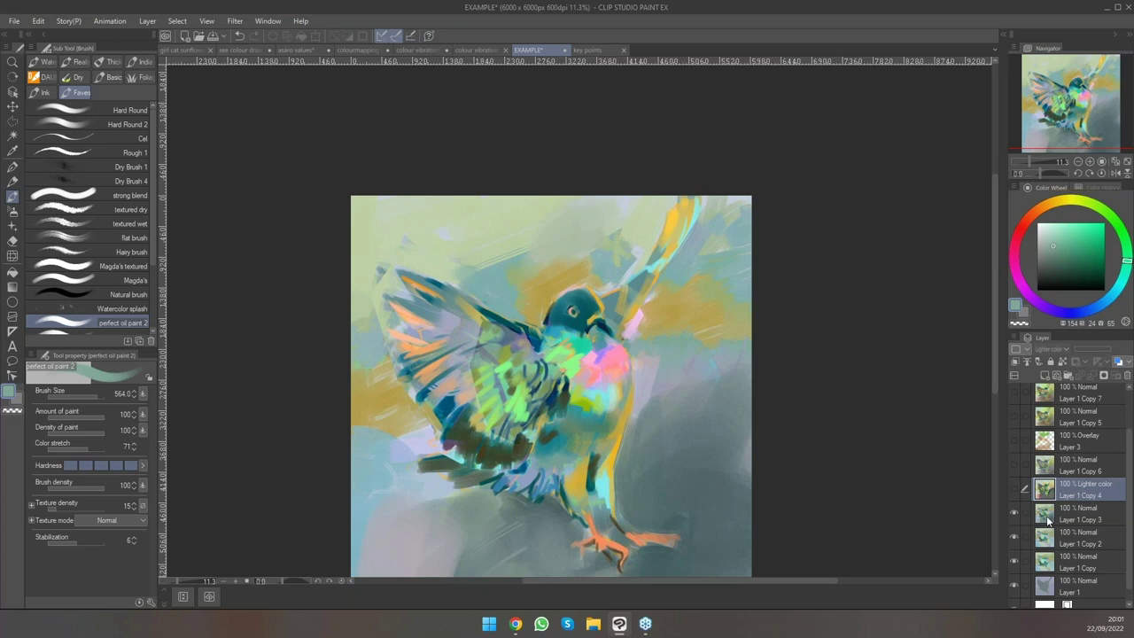
click(1055, 521)
click(1049, 490)
click(1016, 489)
click(1017, 487)
click(1017, 488)
Set the blending mode of Layer 1 Copy 4 to Normal to present its unblended colours.
click(1050, 349)
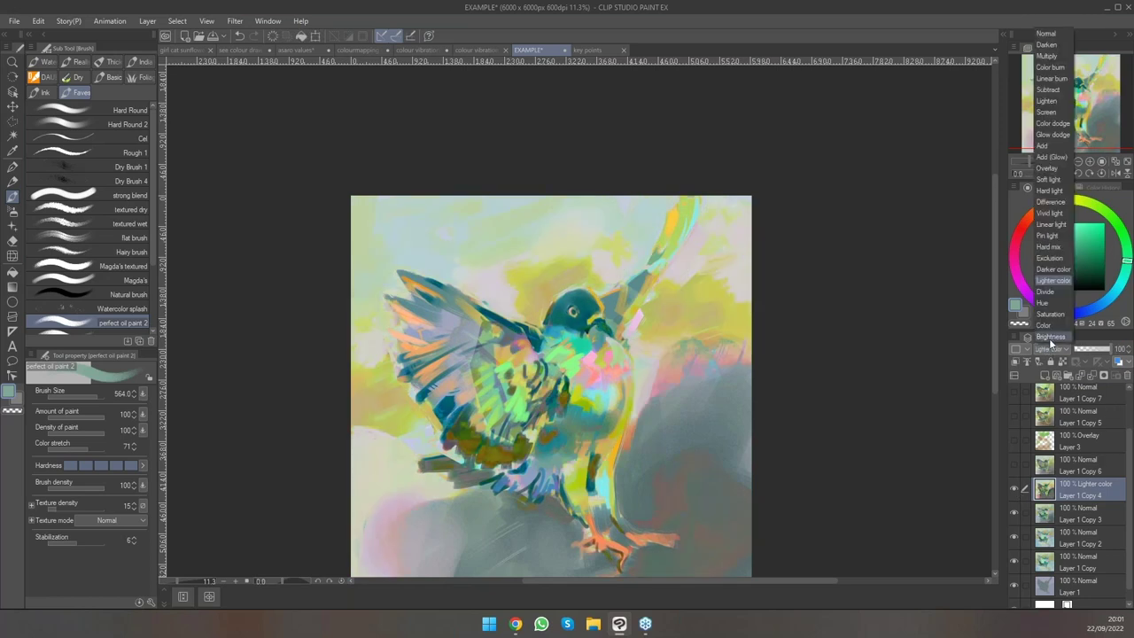
click(1047, 34)
scroll(826, 341, down, 2)
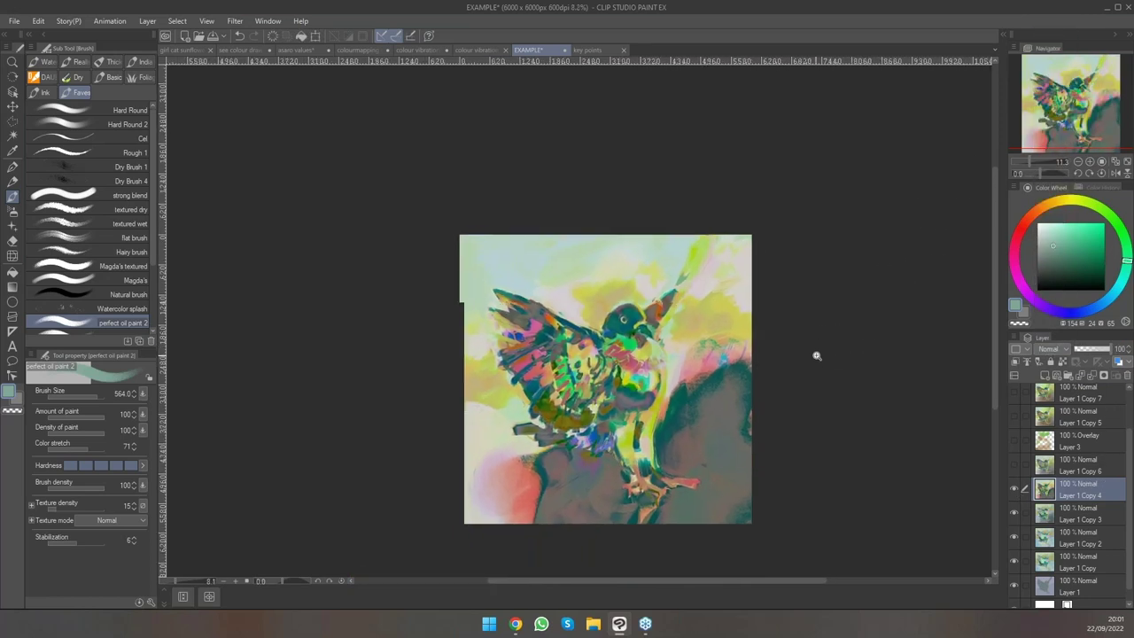
Try a wavy RGB Tone Curve correction on Layer 1 Copy 4, and reset the curve.
click(38, 20)
mouse_move(114, 305)
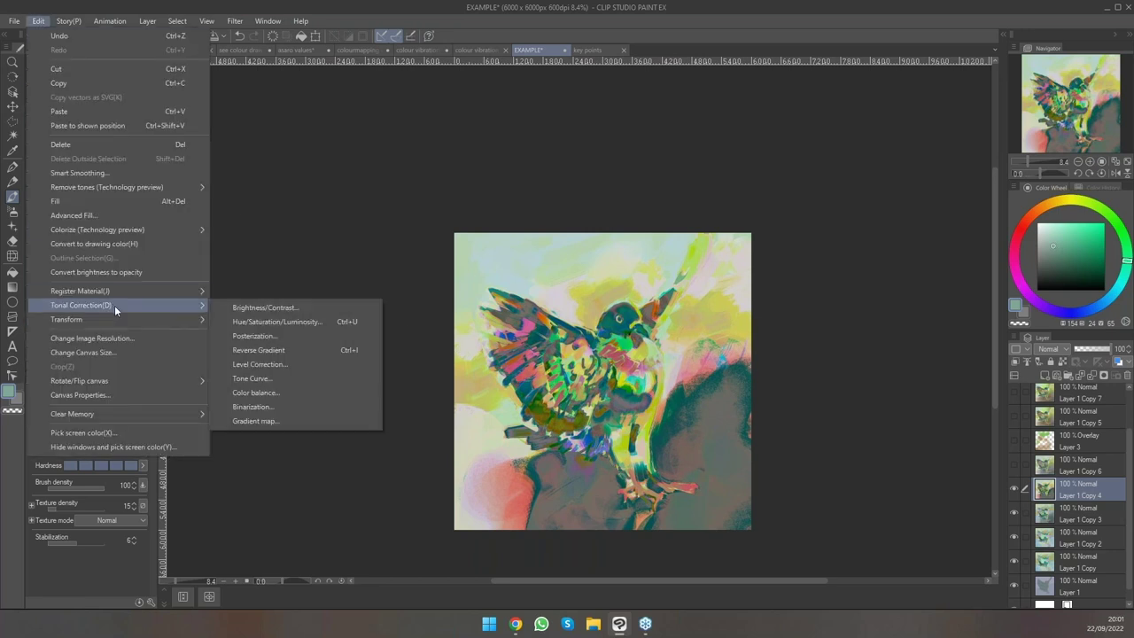
click(299, 374)
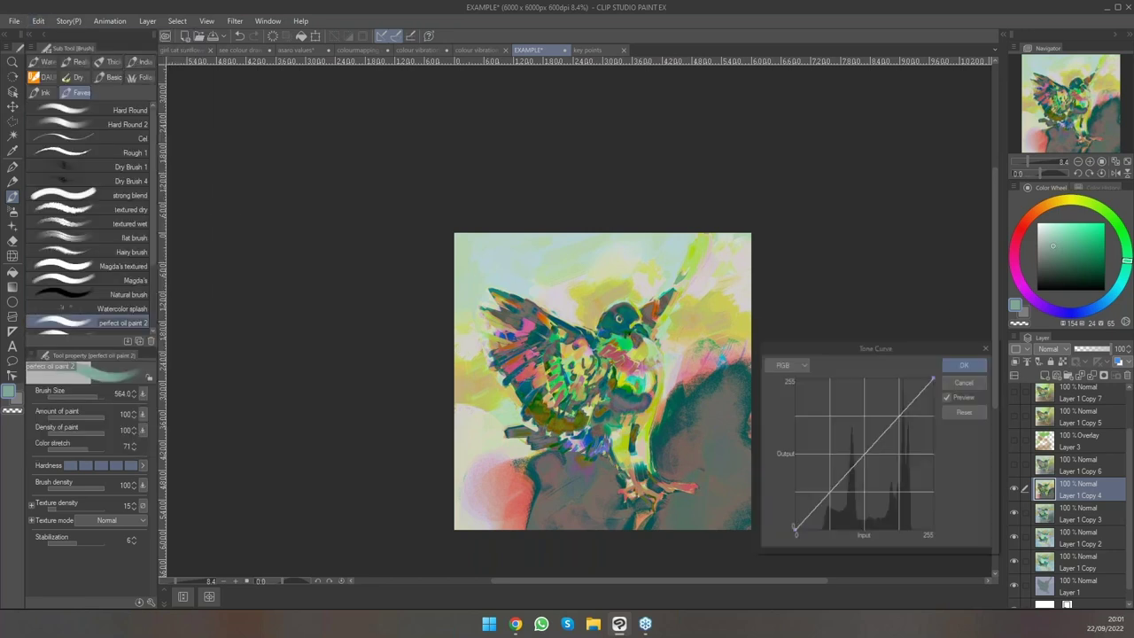
click(840, 471)
drag(840, 471, 879, 399)
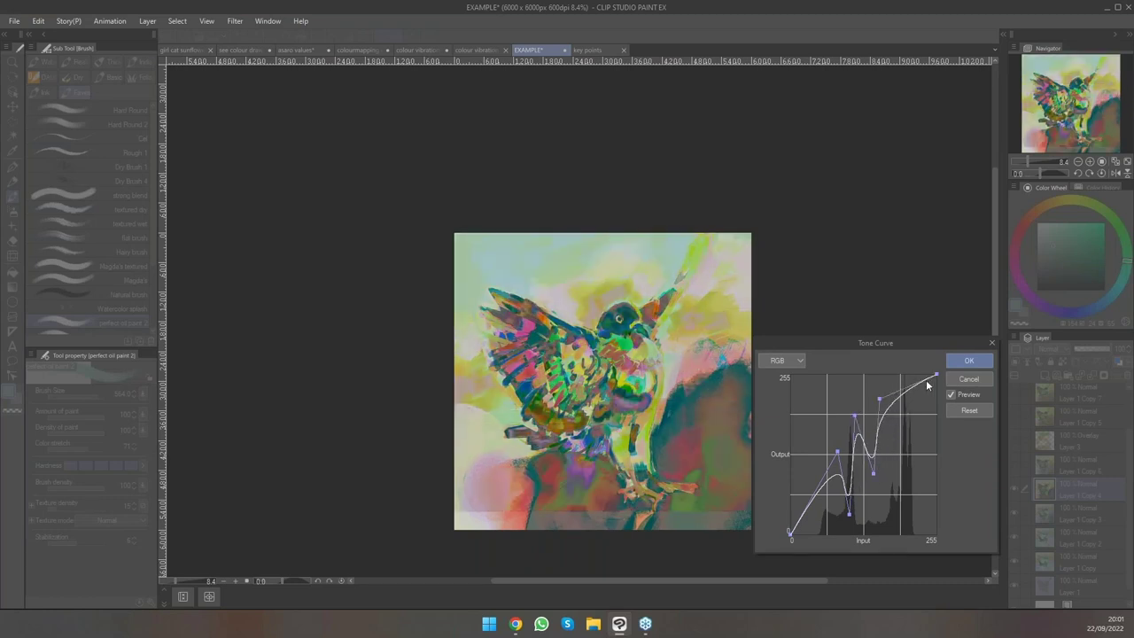
click(936, 376)
click(970, 411)
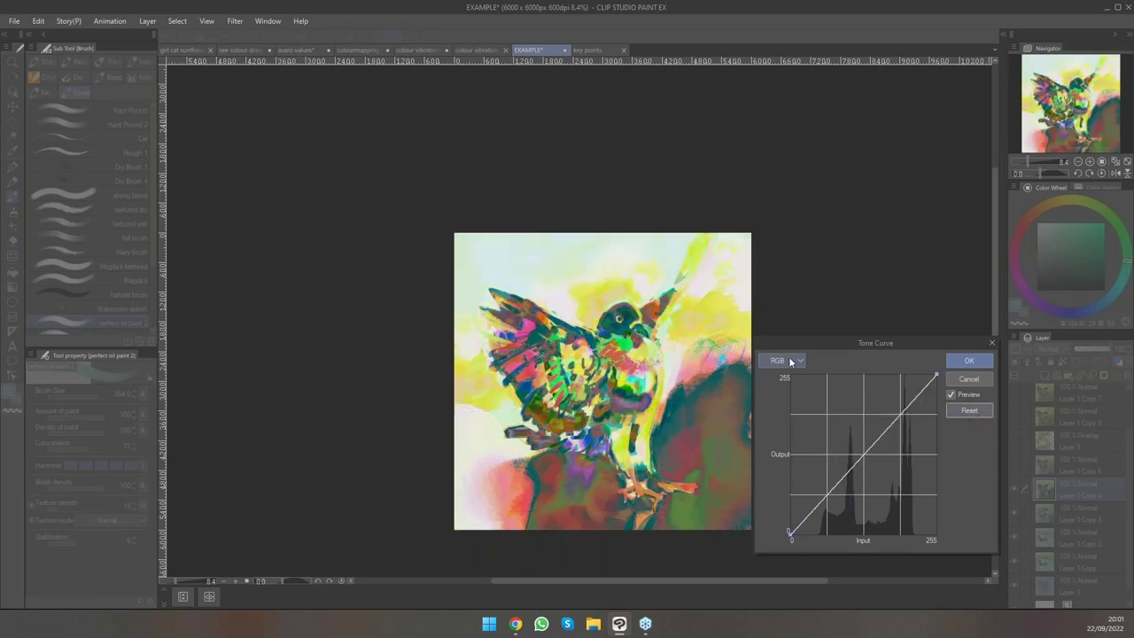
Try bending the Red channel of the Tone Curve, and cancel the correction.
click(782, 360)
click(776, 374)
drag(854, 465, 833, 450)
mouse_move(880, 416)
mouse_down()
mouse_move(883, 455)
mouse_move(884, 399)
mouse_up()
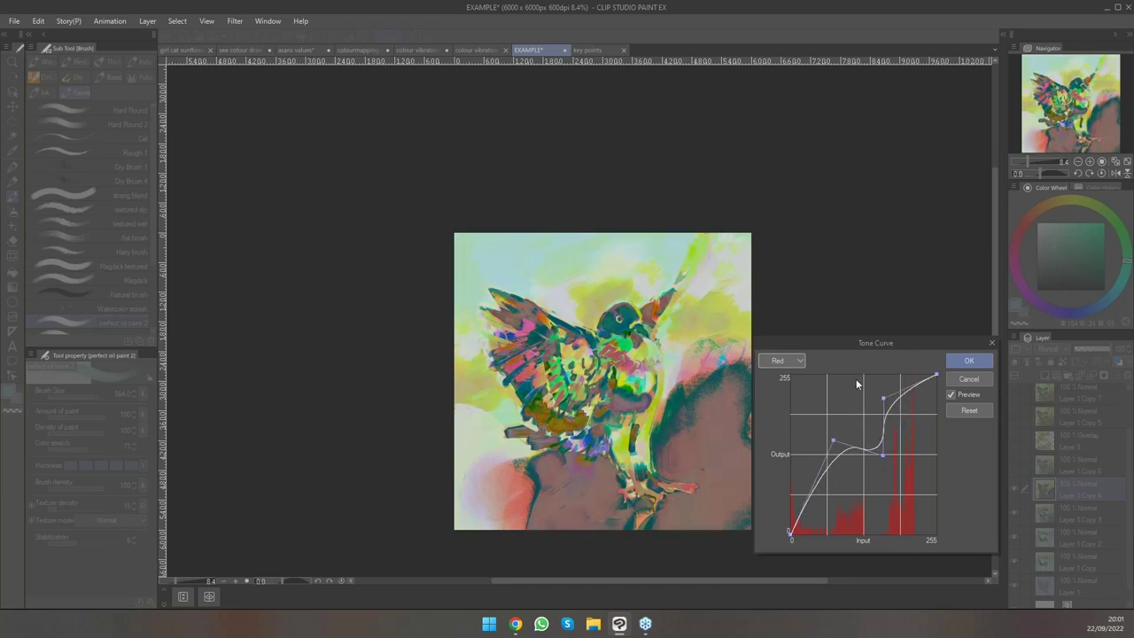
click(975, 379)
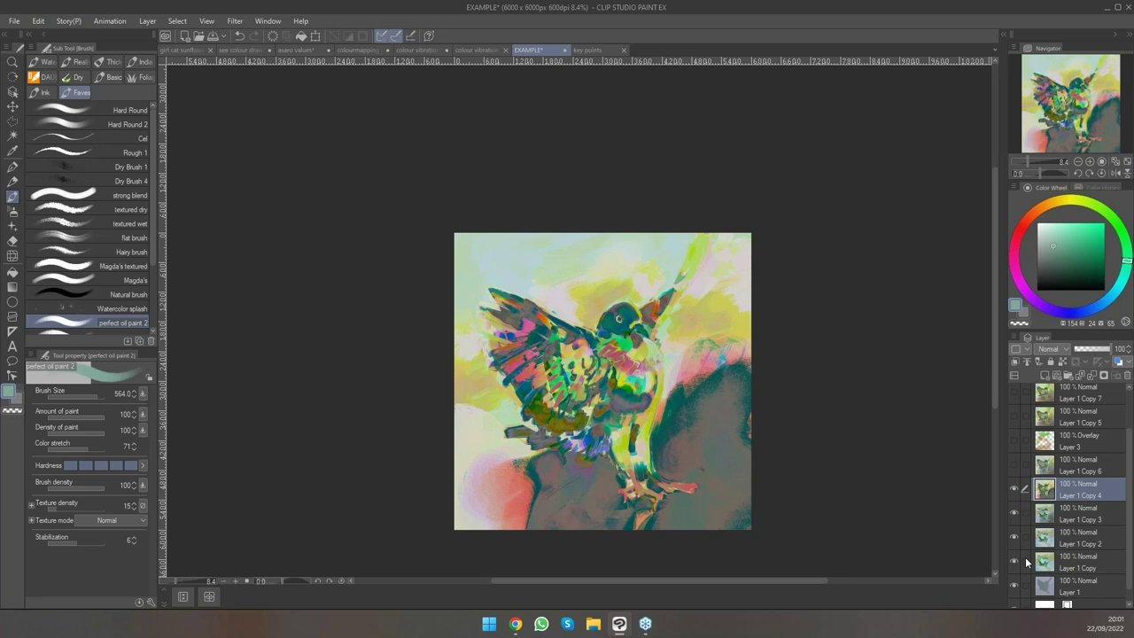
Set the blending mode of Layer 1 Copy 4 to Lighter color.
click(1064, 348)
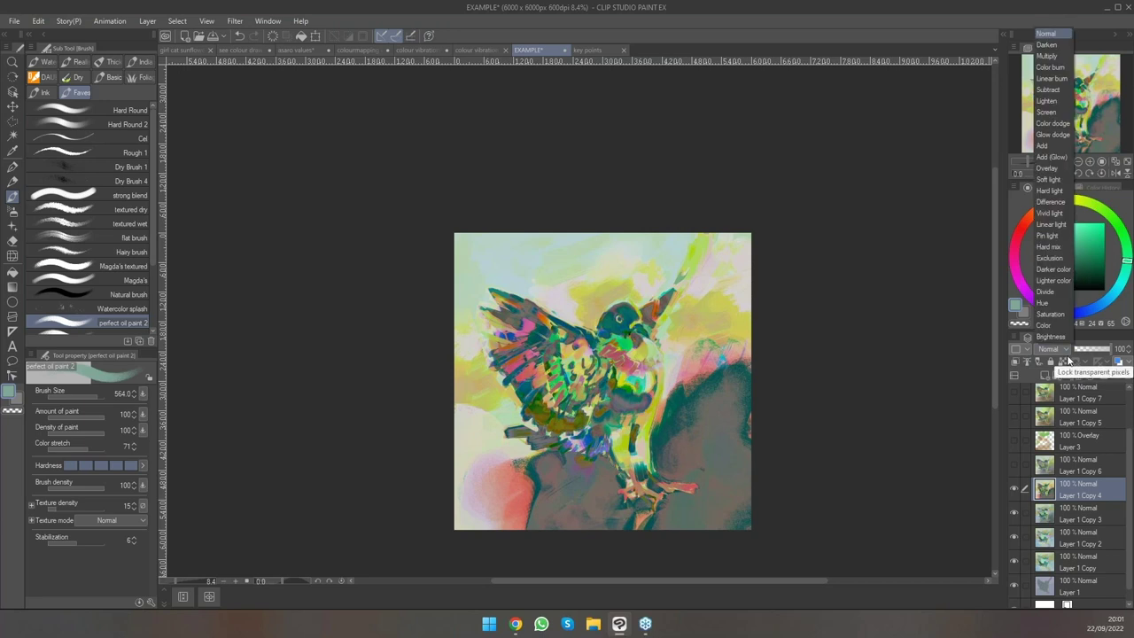
click(1061, 281)
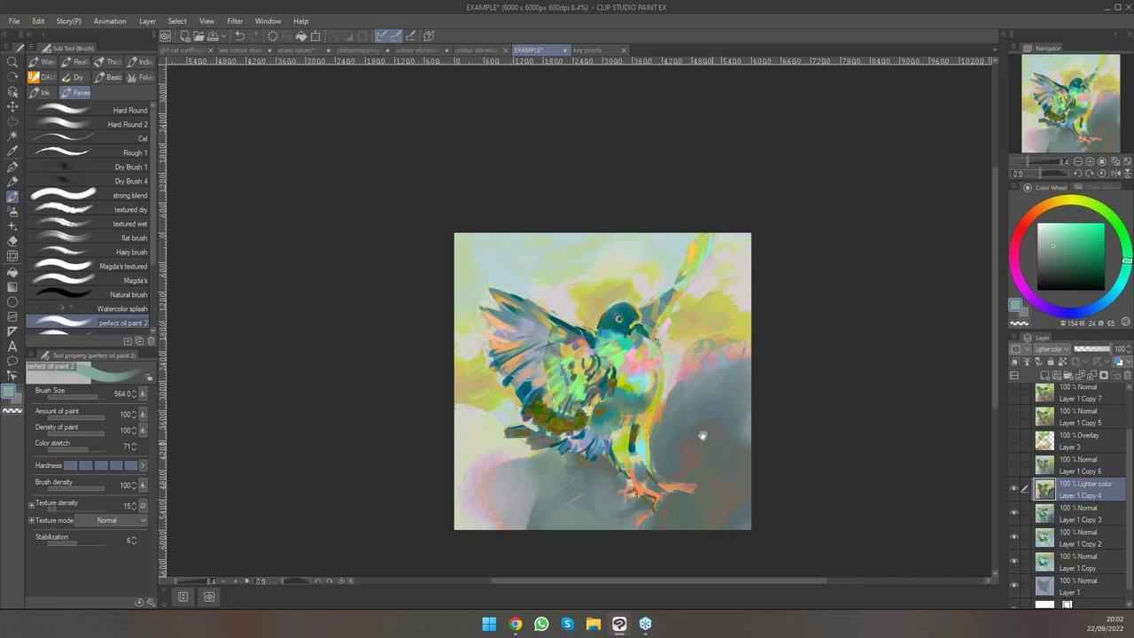
scroll(711, 447, up, 2)
drag(660, 356, 692, 388)
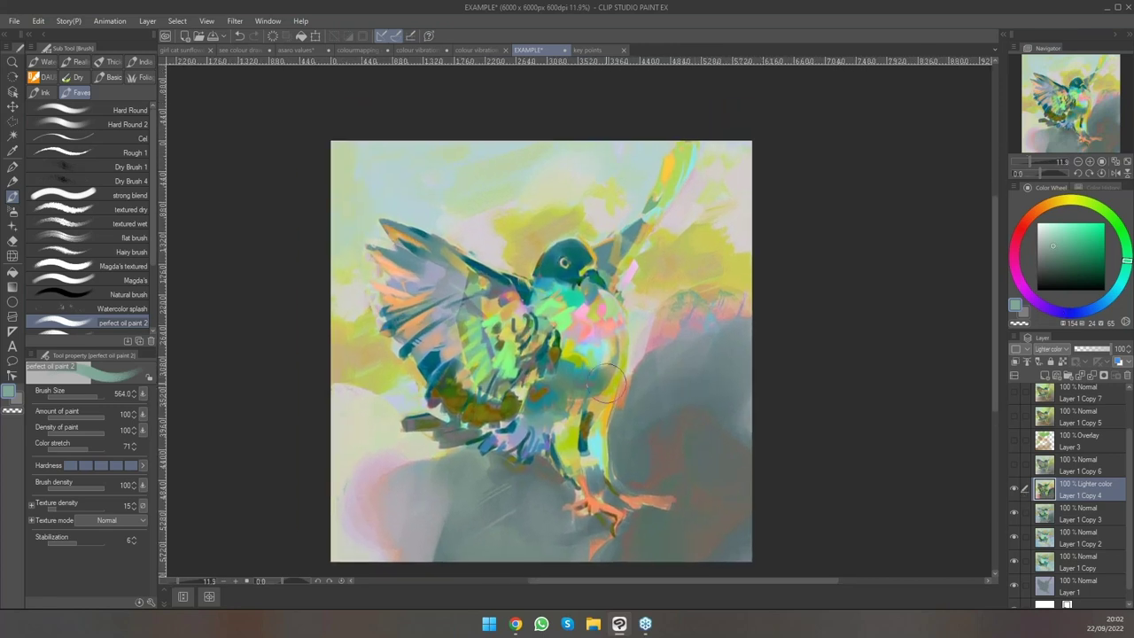
Hide Layer 1 Copy 4 and Layer 1 Copy 3 to present the earlier pigeon stage, with Layer 1 Copy 2 selected.
click(1014, 489)
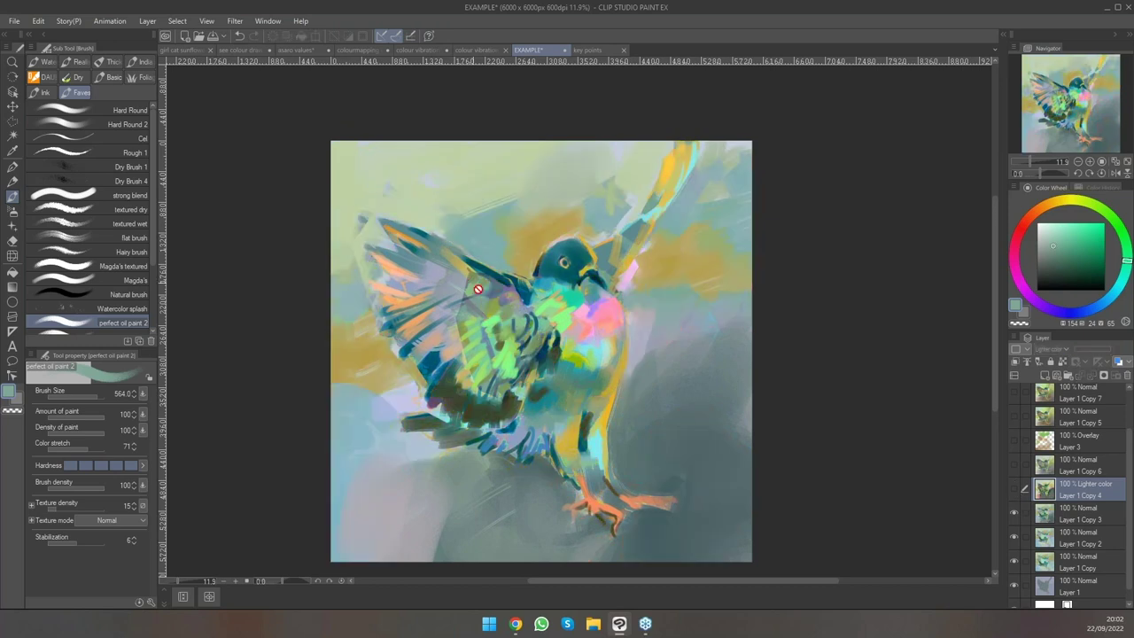
click(1044, 507)
mouse_move(460, 266)
mouse_down()
mouse_move(479, 282)
mouse_move(470, 285)
mouse_move(491, 288)
mouse_move(464, 297)
mouse_up()
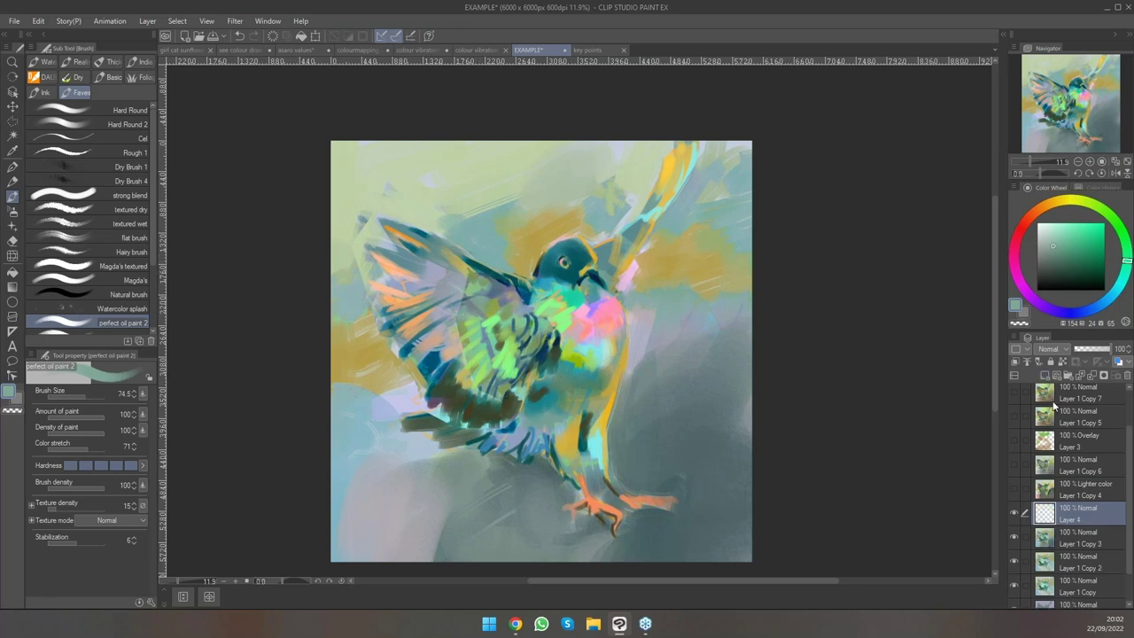
click(1018, 516)
click(1052, 535)
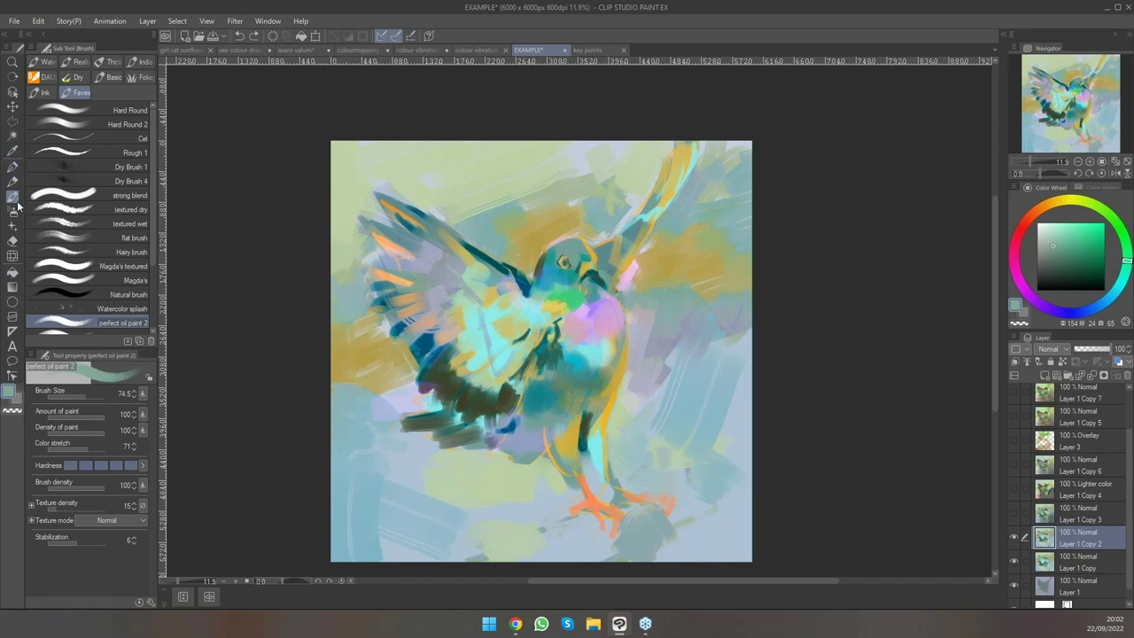
Outline the light inner-wing area on Layer 1 Copy 2 with a Polyline selection.
click(12, 121)
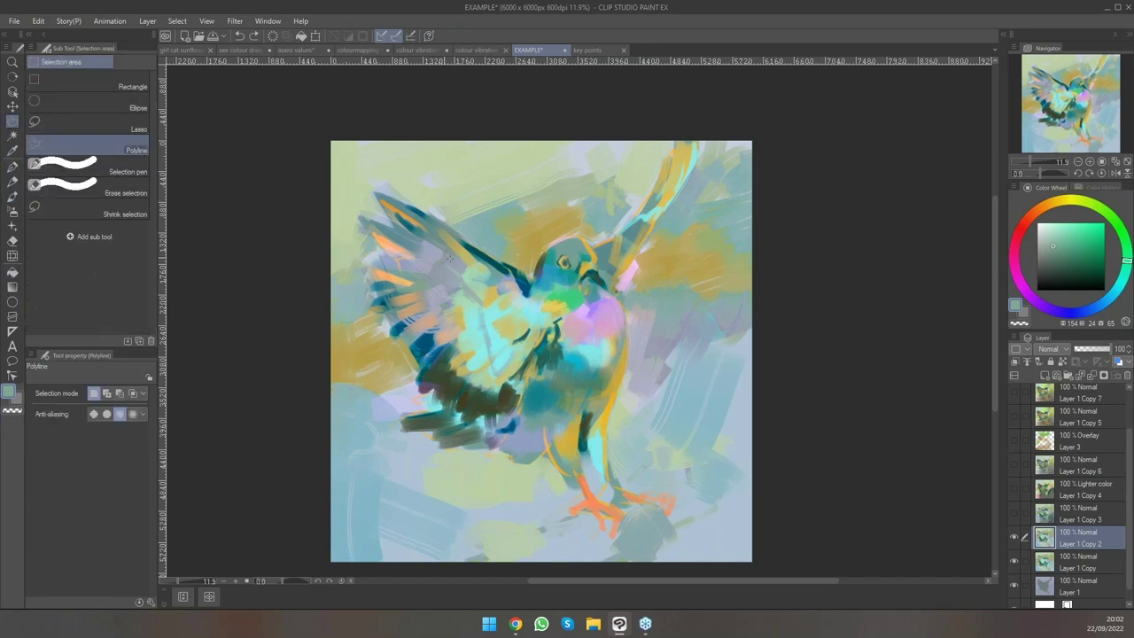
click(450, 318)
click(484, 392)
click(521, 374)
click(554, 325)
double_click(529, 293)
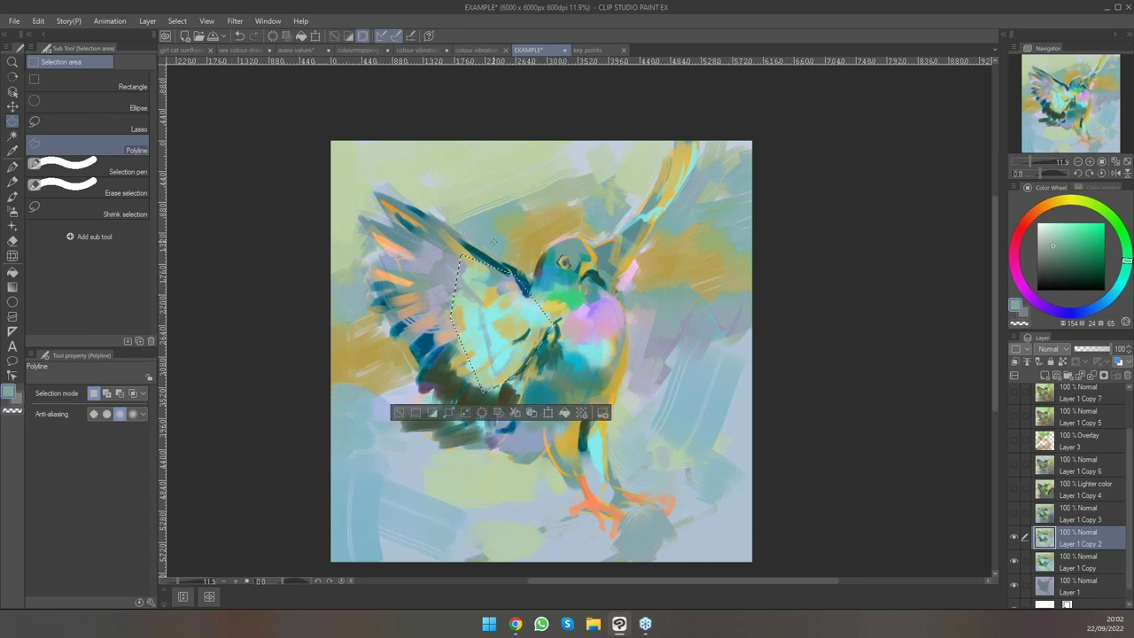
Try a Hue/Saturation/Luminosity correction of Hue -6 and Luminosity -18 on the selected wing area, cancel it, and deselect.
key(ctrl+u)
drag(853, 455, 839, 452)
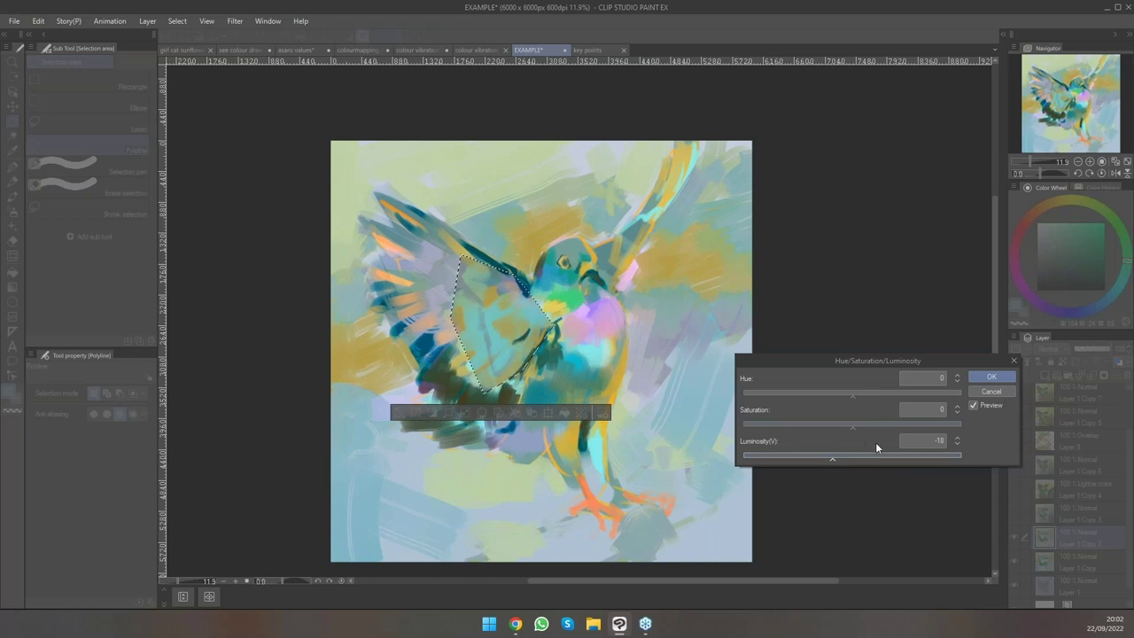
drag(853, 396, 853, 396)
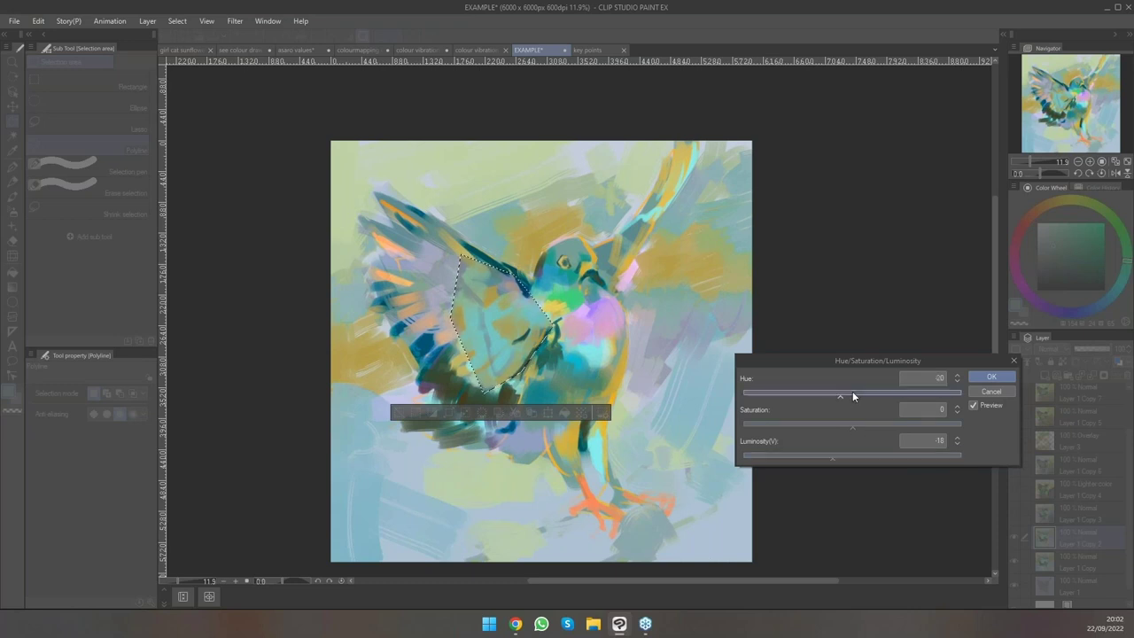
click(849, 394)
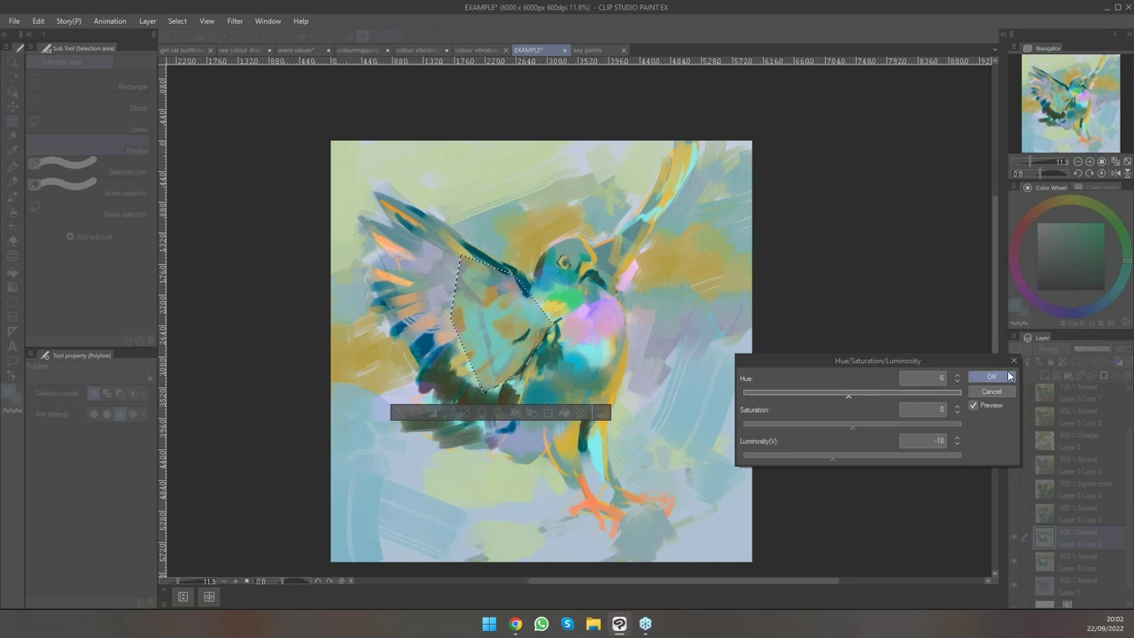
click(991, 396)
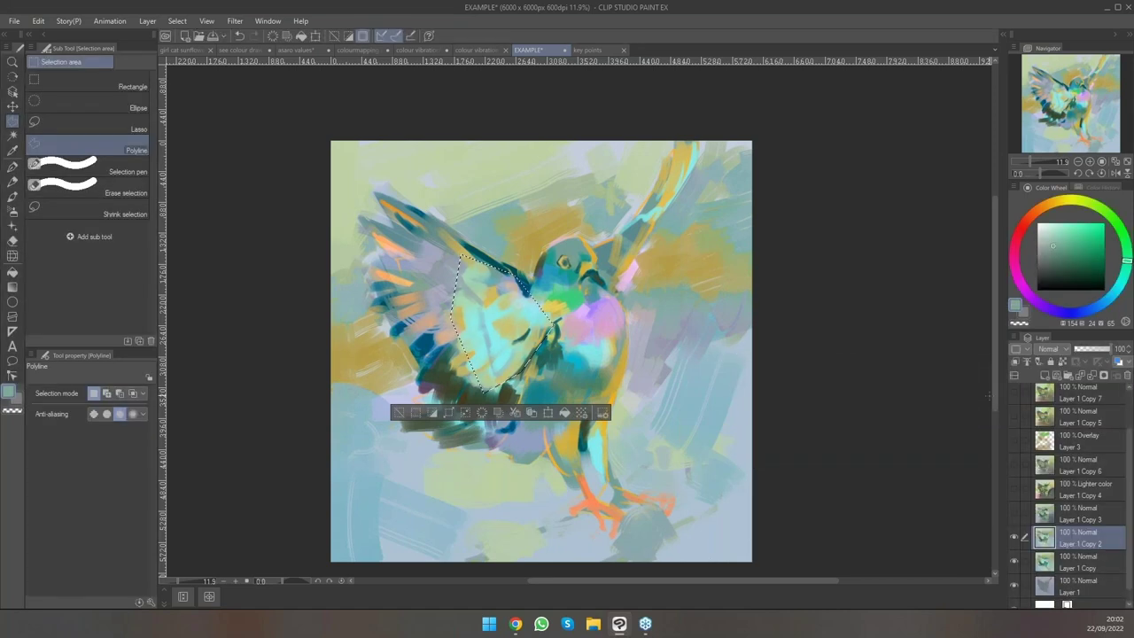
key(ctrl+d)
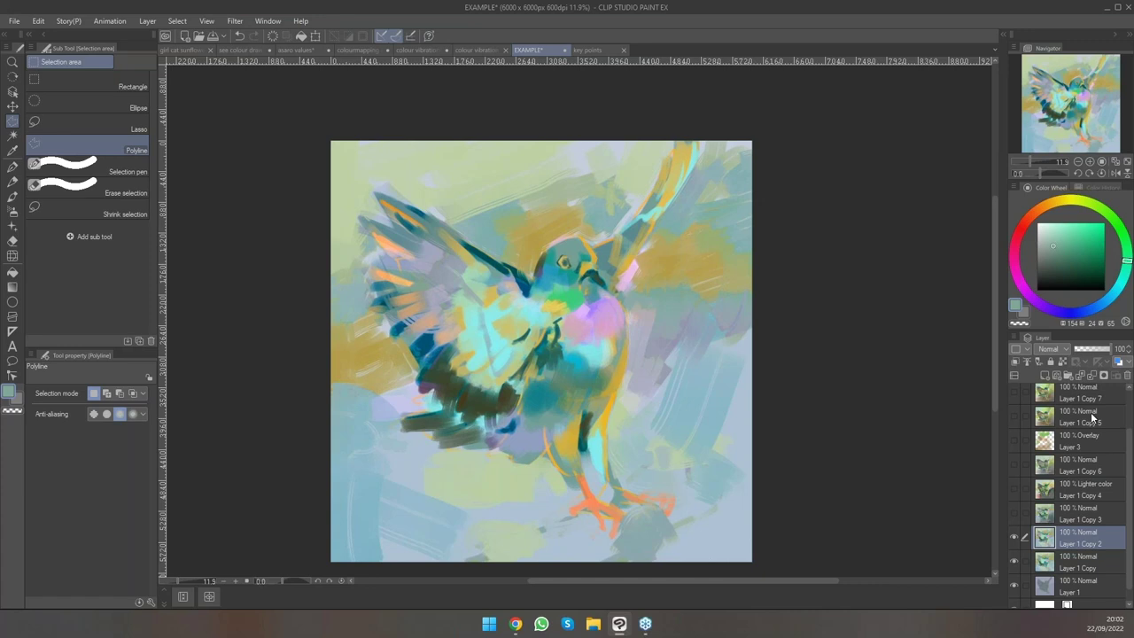
Show Layer 1 Copy 3, Layer 1 Copy 4 and Layer 1 Copy 6 one after another to present the colour stages.
click(1015, 514)
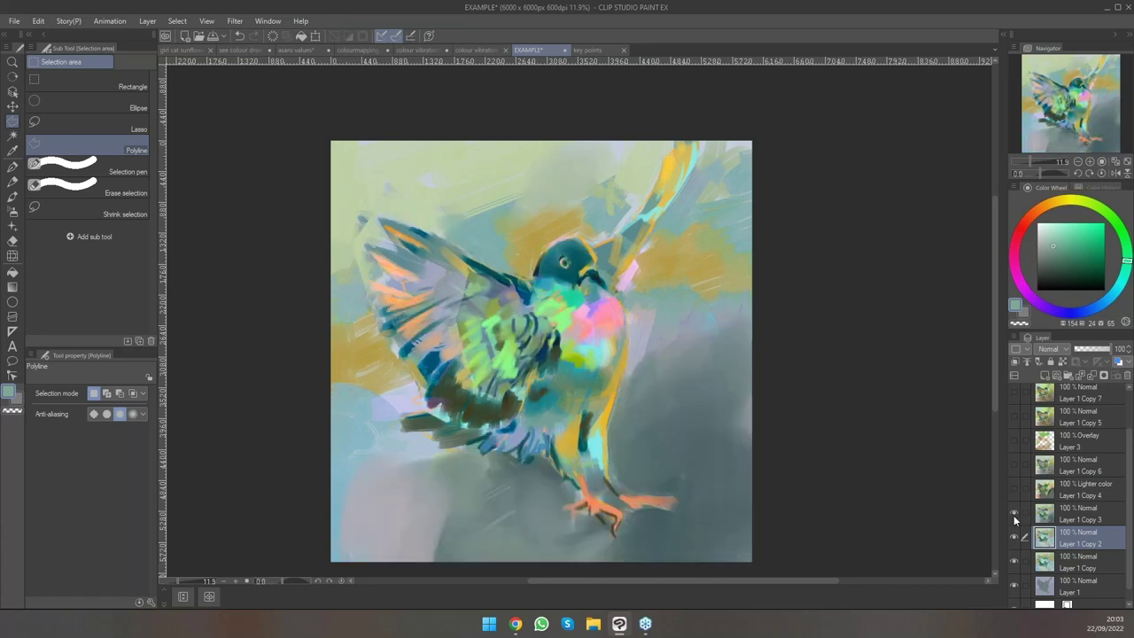
click(1015, 488)
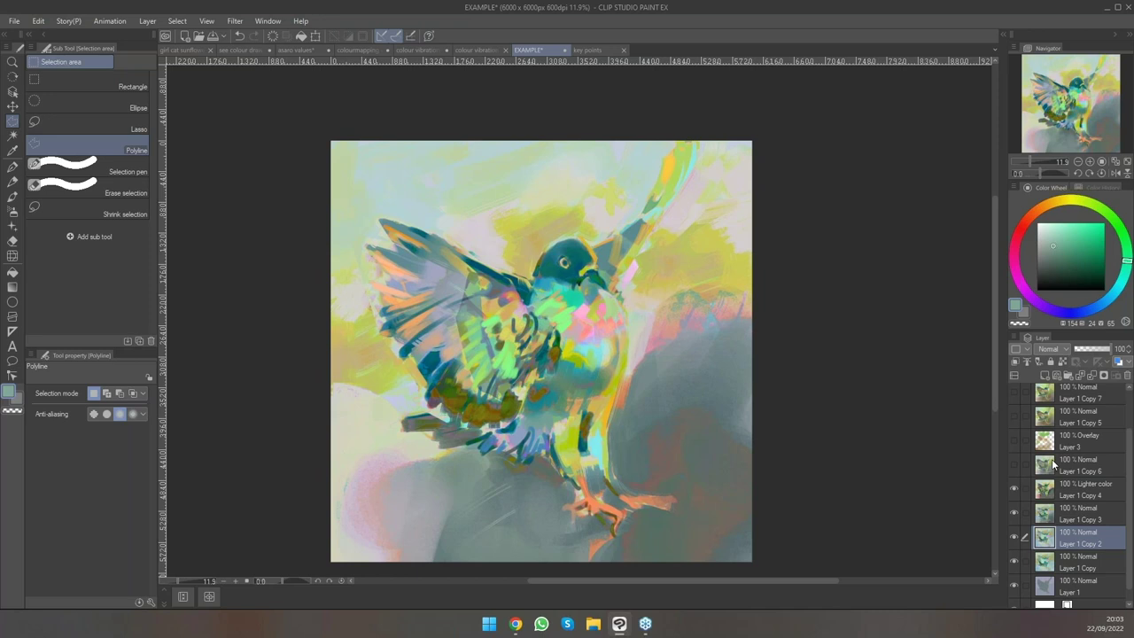
click(1015, 464)
click(1016, 467)
click(1014, 467)
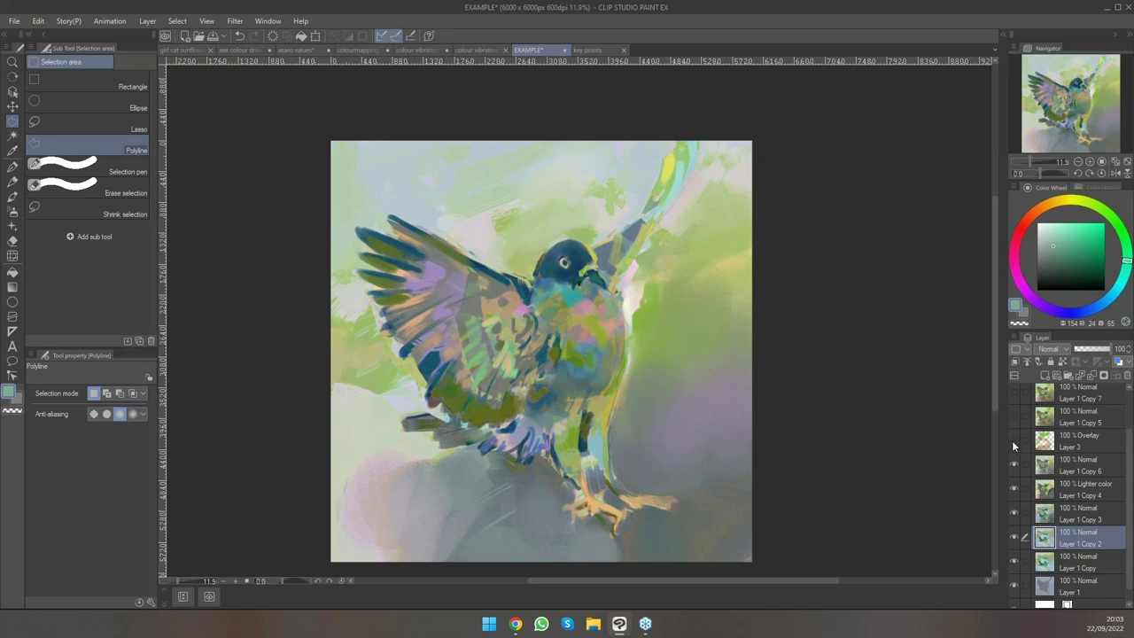
Show the Overlay Layer 3, Layer 1 Copy 5 and Layer 1 Copy 7 in turn to present the final stages.
click(1013, 441)
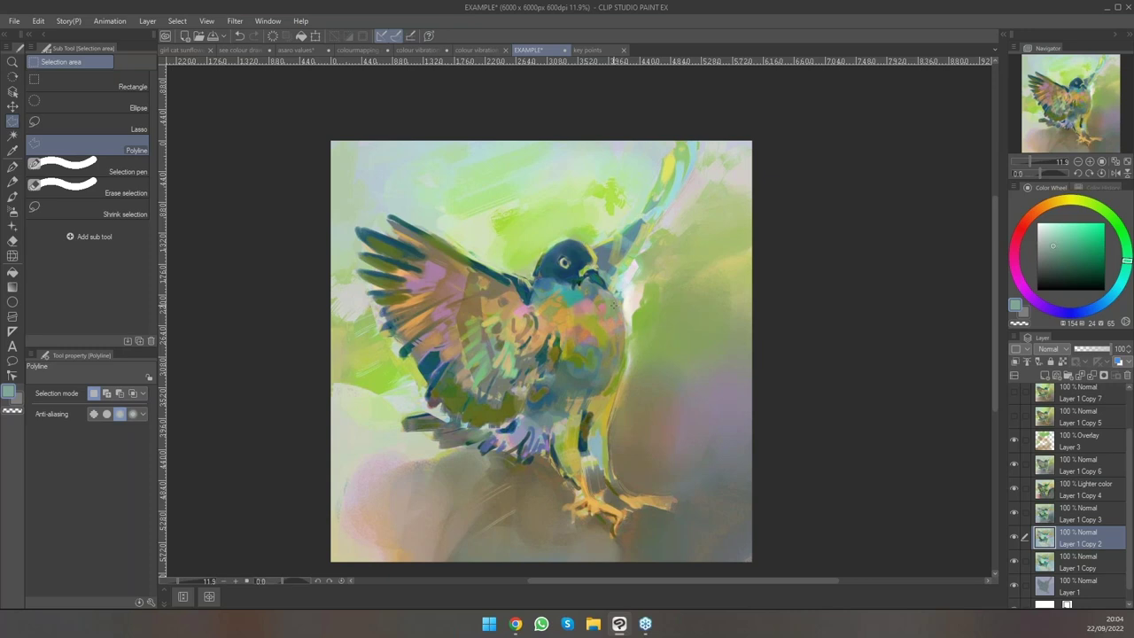
scroll(1072, 496, up, 2)
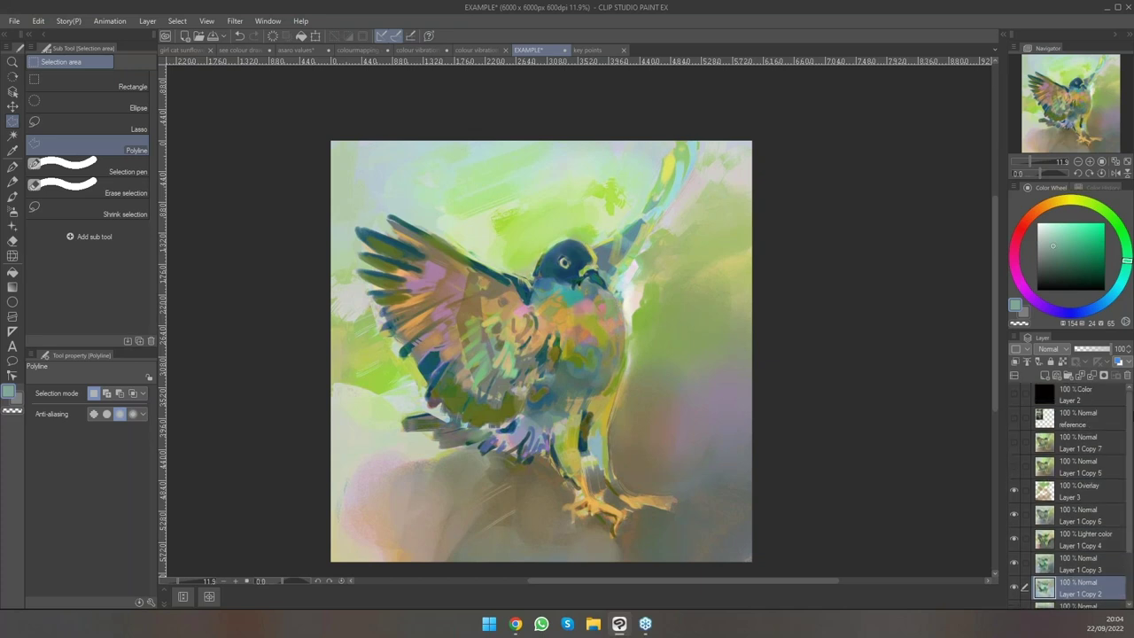
click(1014, 465)
click(1015, 442)
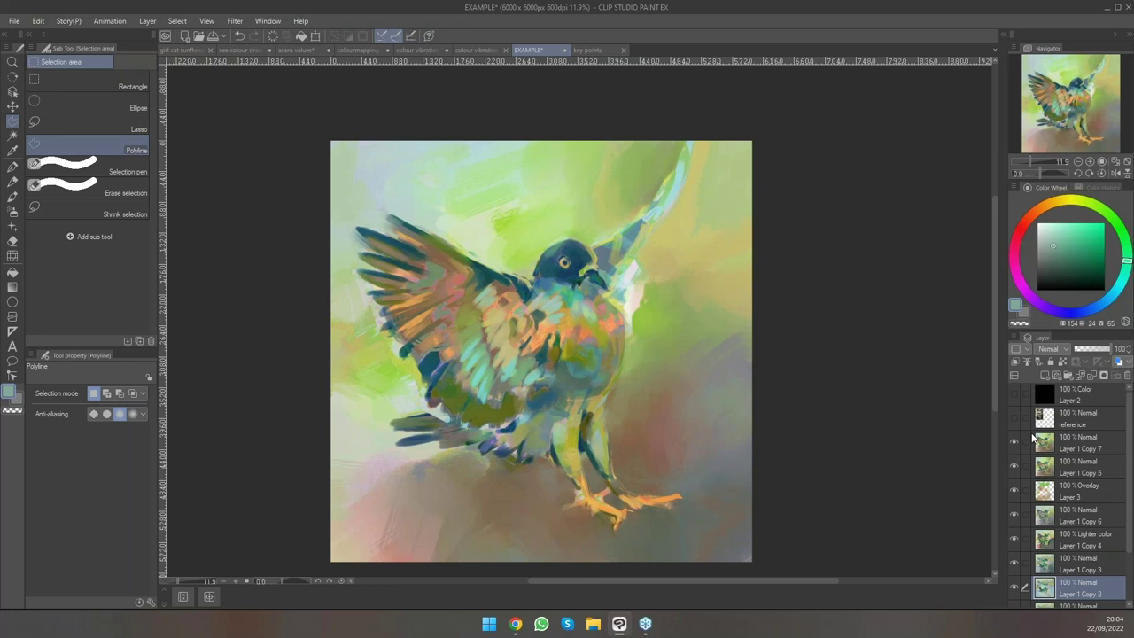
Switch to the key points document to present the webinar summary.
click(597, 50)
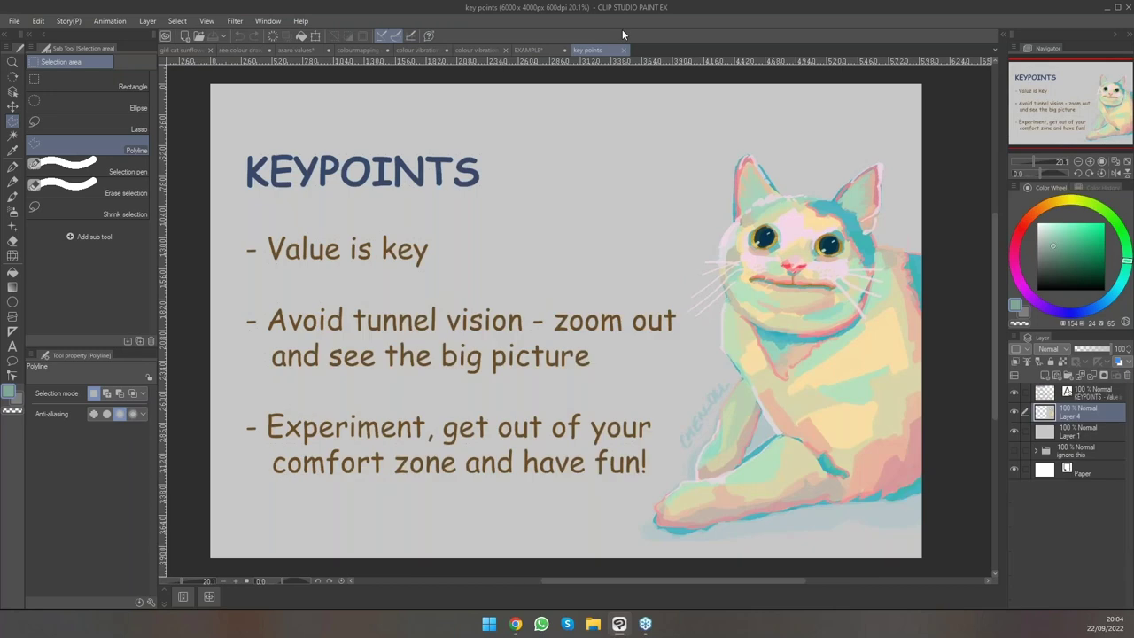
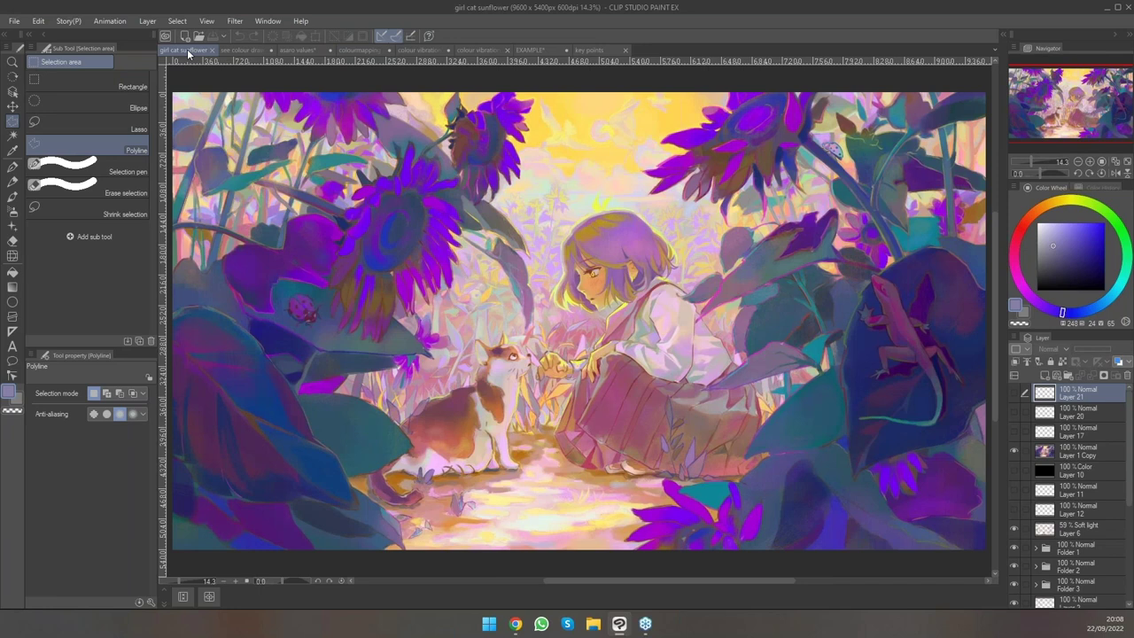
Hide Layer 1 Copy, Layer 6 and Folders 1, 2 and 3 in the girl cat sunflower painting.
scroll(1125, 540, down, 3)
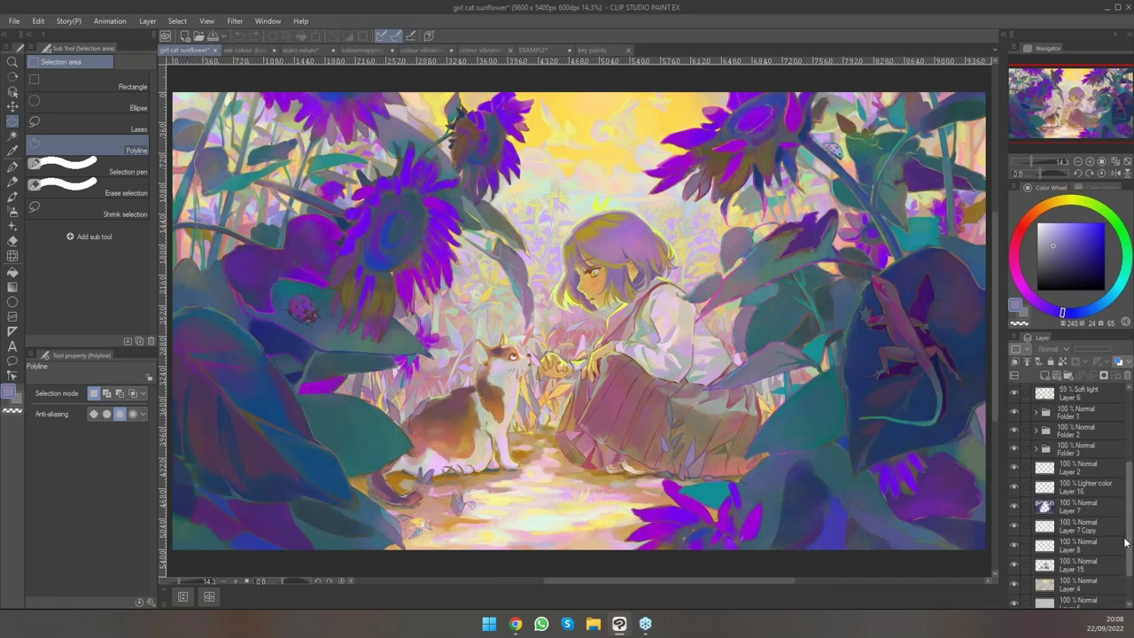
drag(1014, 443, 1015, 405)
click(1015, 388)
click(1015, 443)
click(1015, 446)
scroll(1015, 470, down, 1)
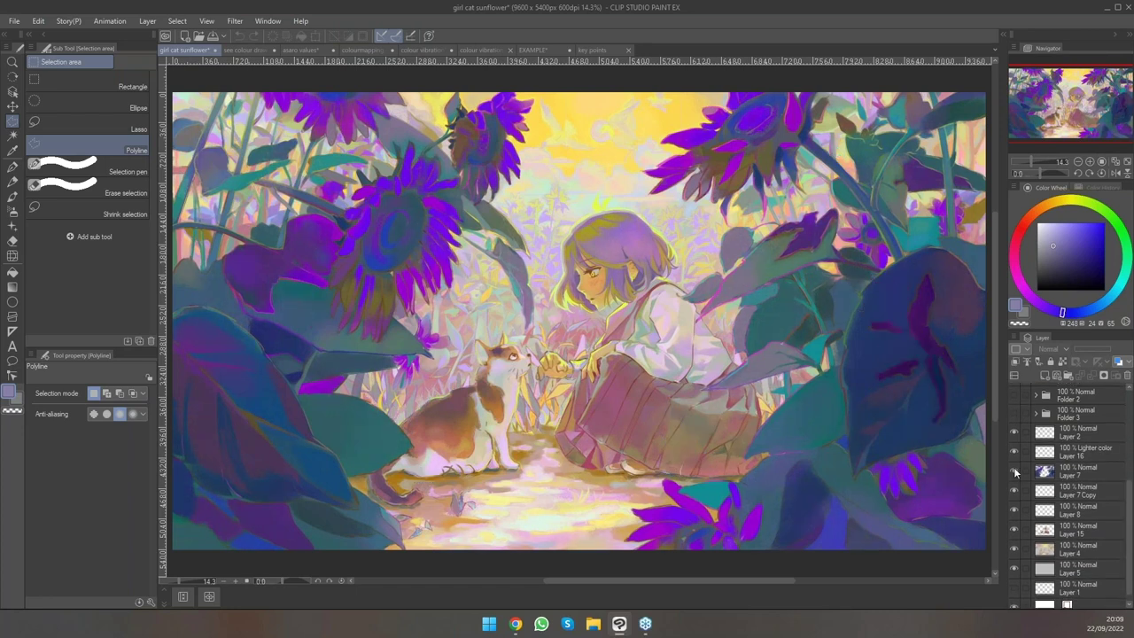
Compare the sunflower painting with and without Layer 7, leaving that layer hidden.
click(1014, 471)
click(1015, 471)
click(1014, 471)
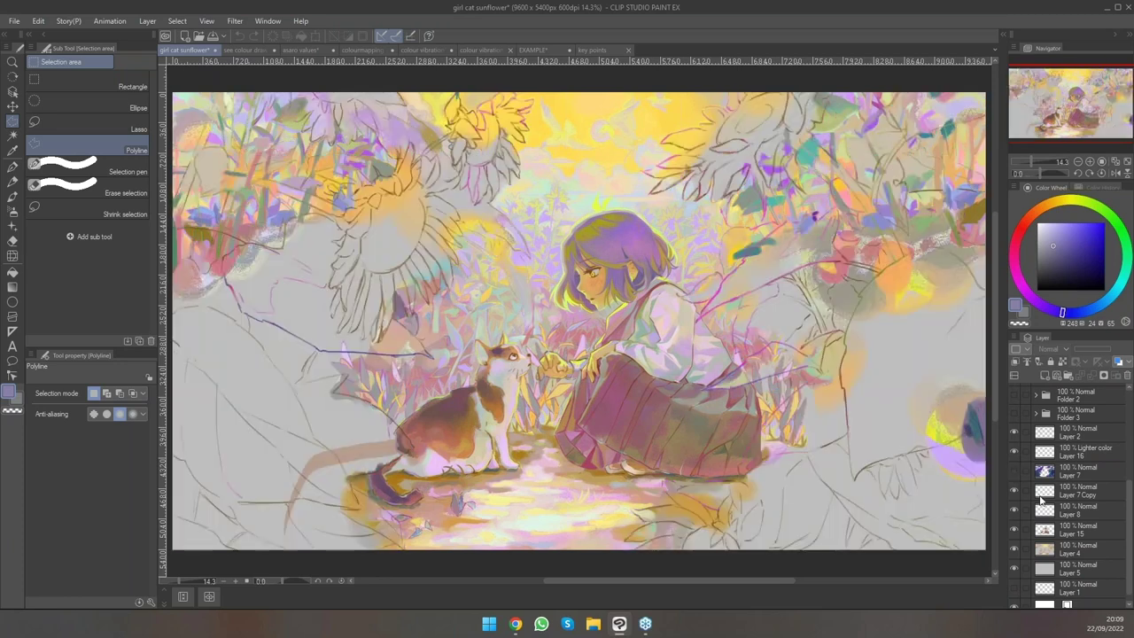
Examine what Layer 15 and Layer 4 contribute by hiding and reshowing each, and make Layer 7 visible again.
click(1014, 530)
click(1015, 529)
click(1015, 549)
click(1015, 548)
click(1015, 471)
scroll(1072, 522, up, 3)
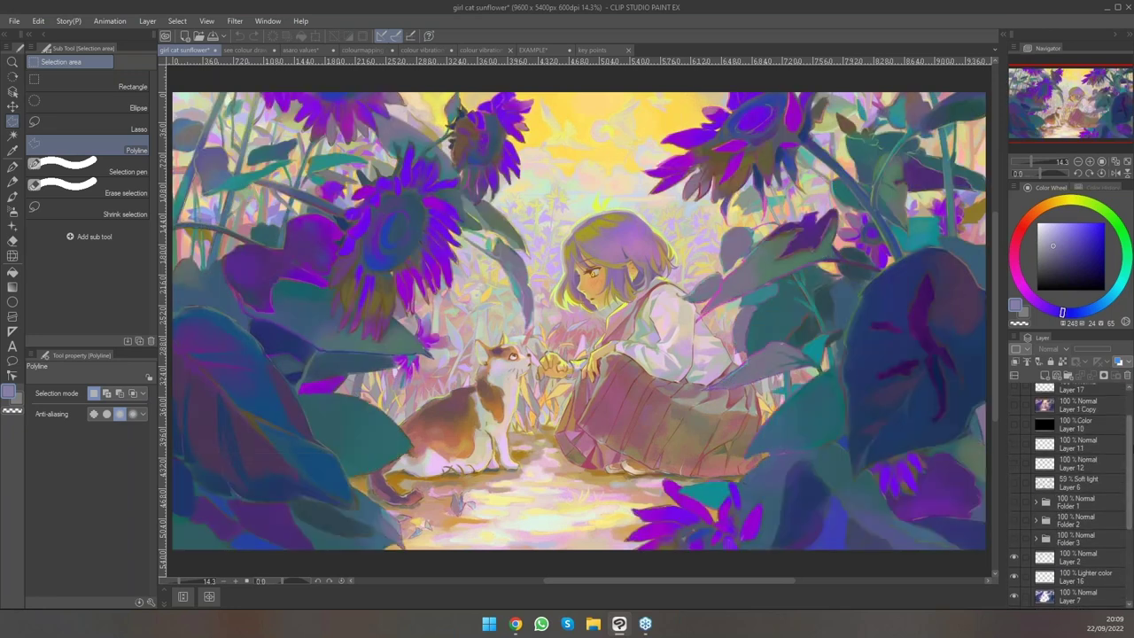
scroll(1072, 496, up, 2)
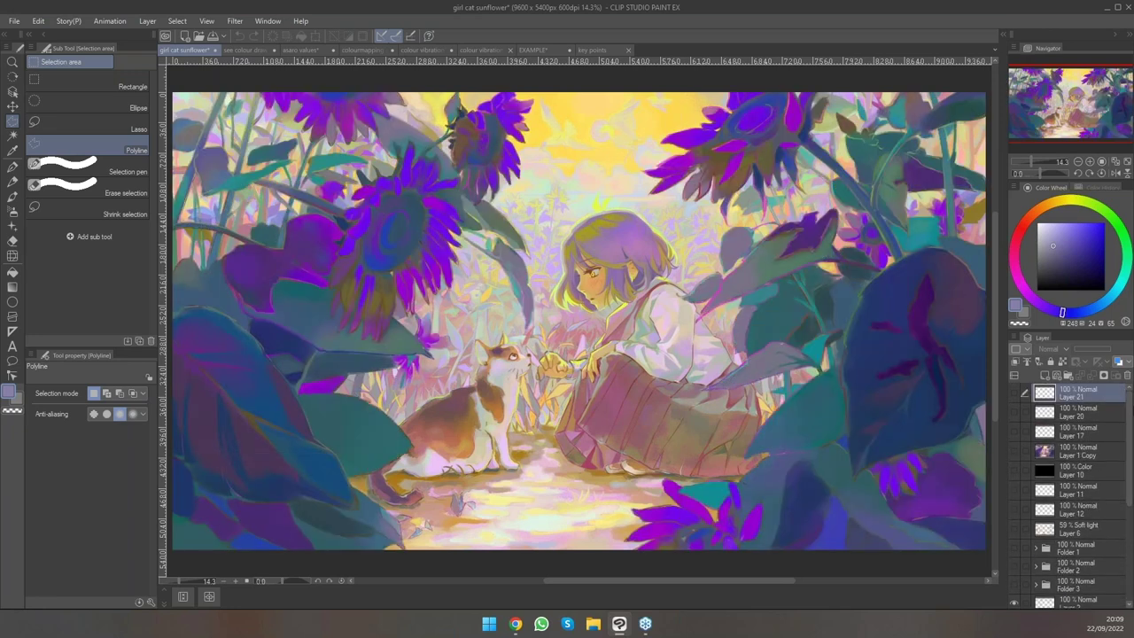